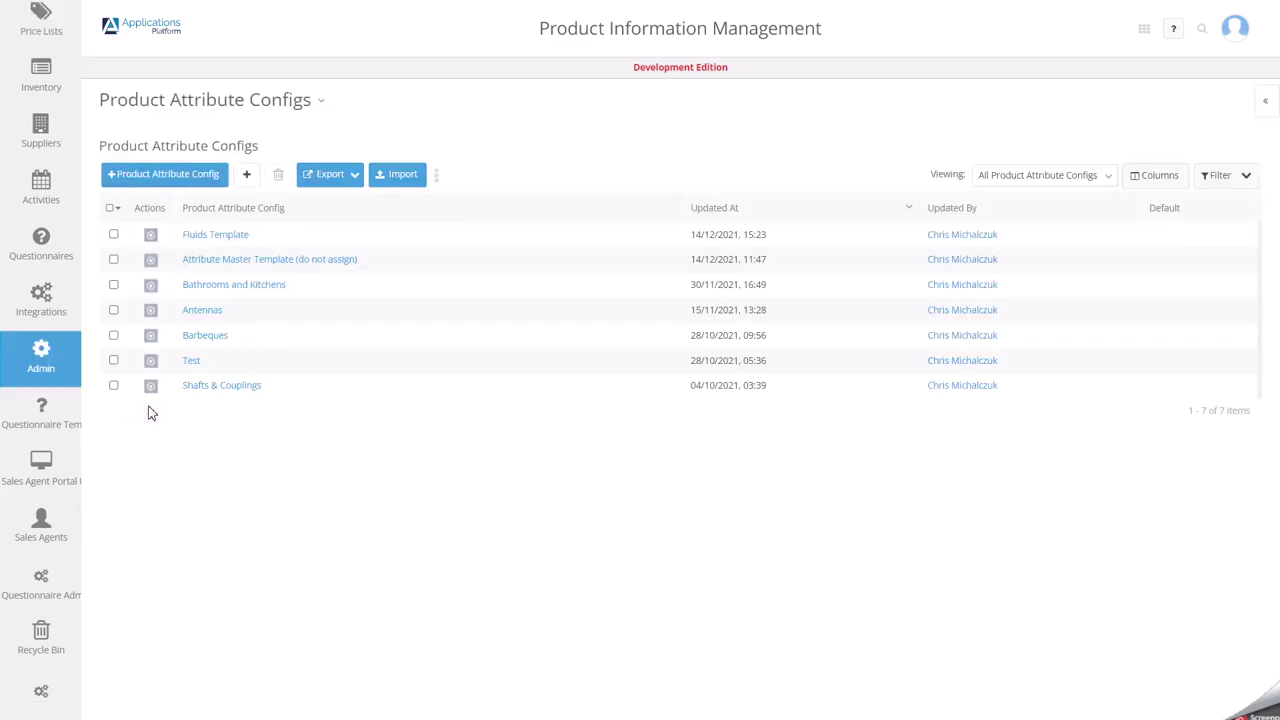
Show the Product Attribute Configs list from the Admin sidebar flyout
mouse_move(54, 368)
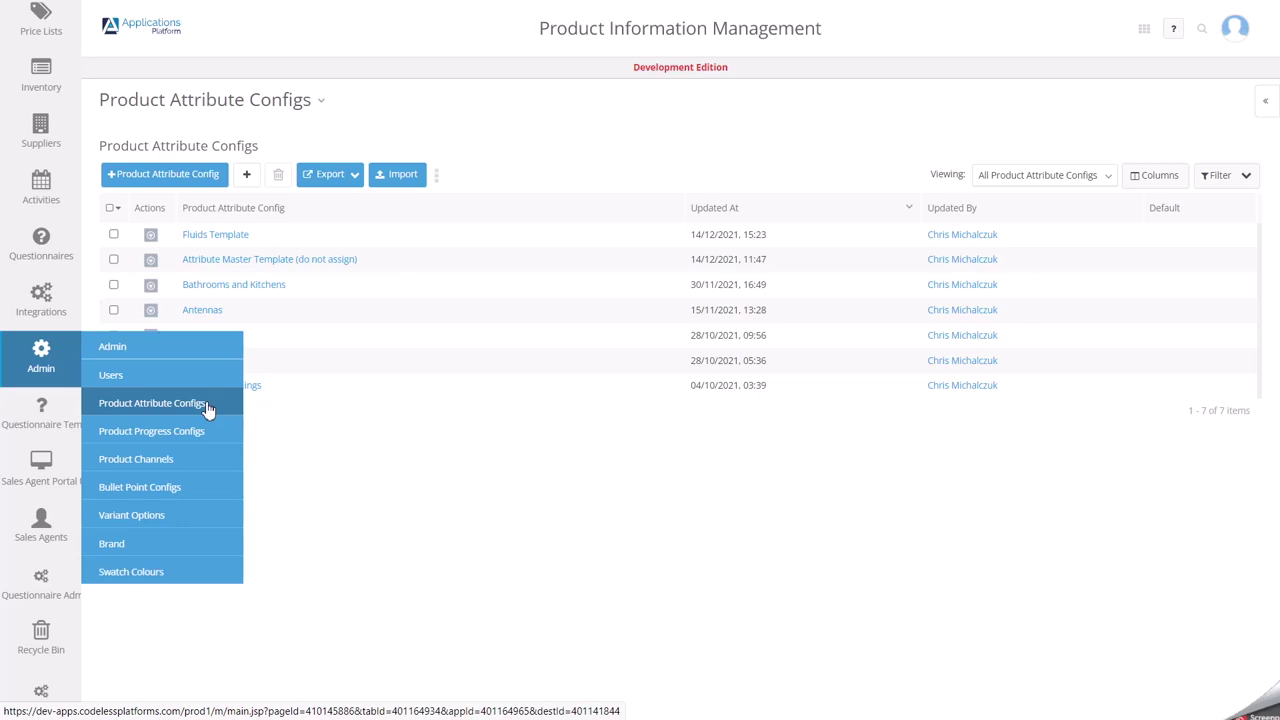
click(207, 405)
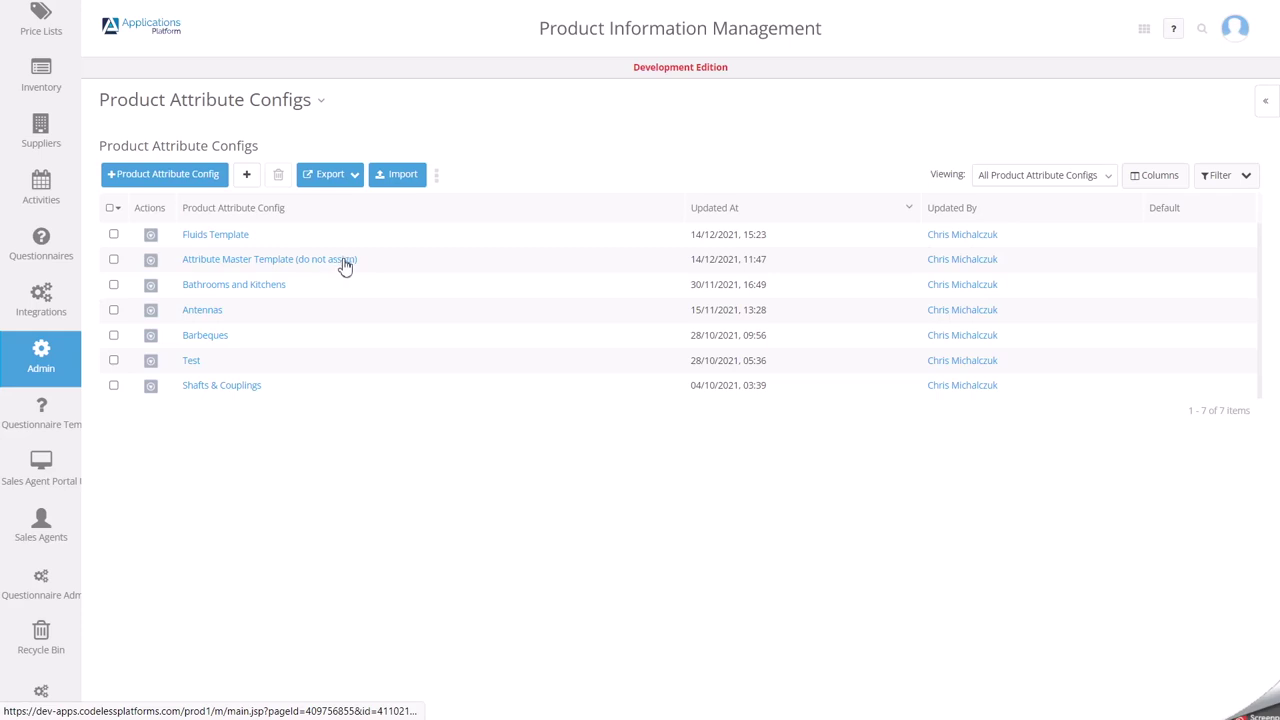
click(222, 260)
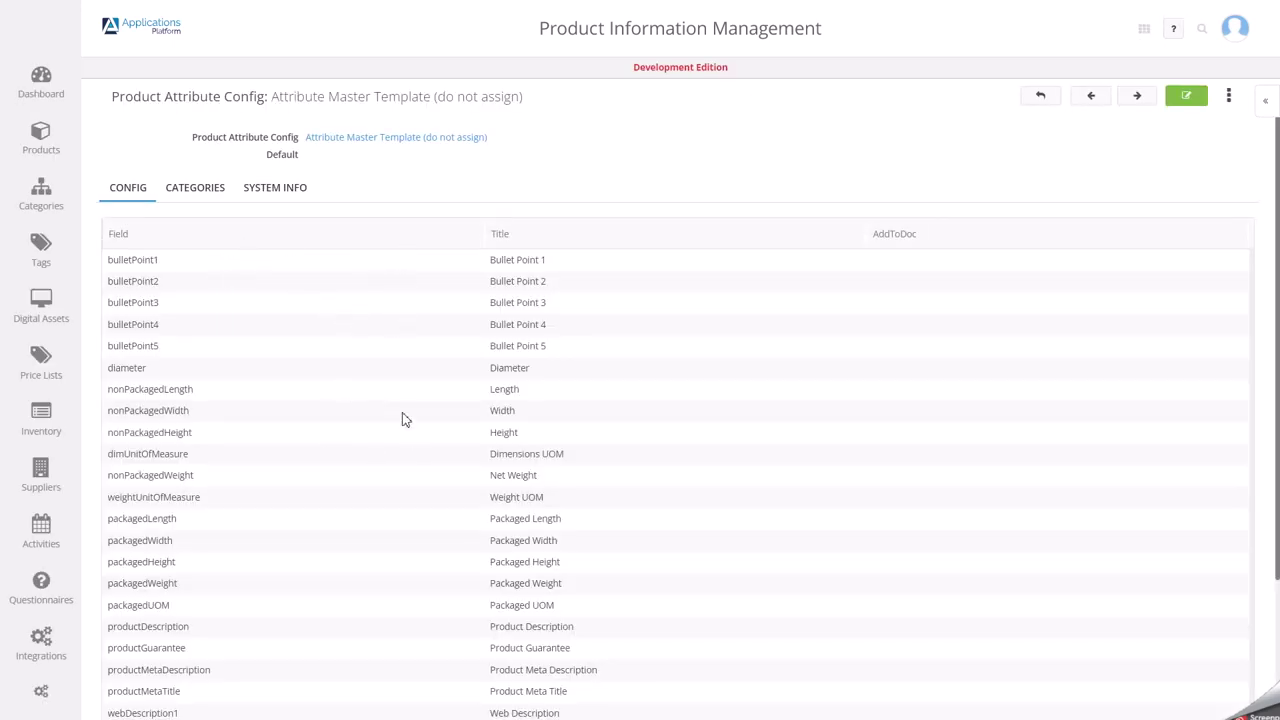
scroll(160, 385, down, 3)
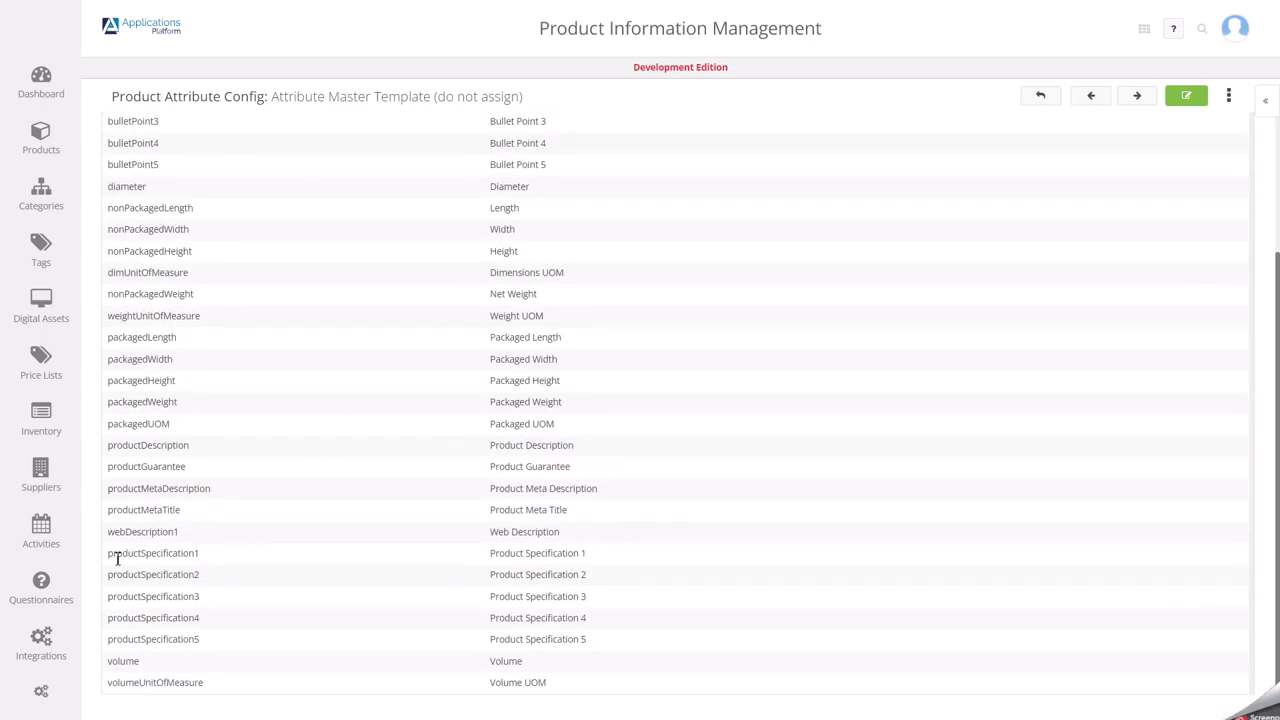
drag(116, 557, 143, 617)
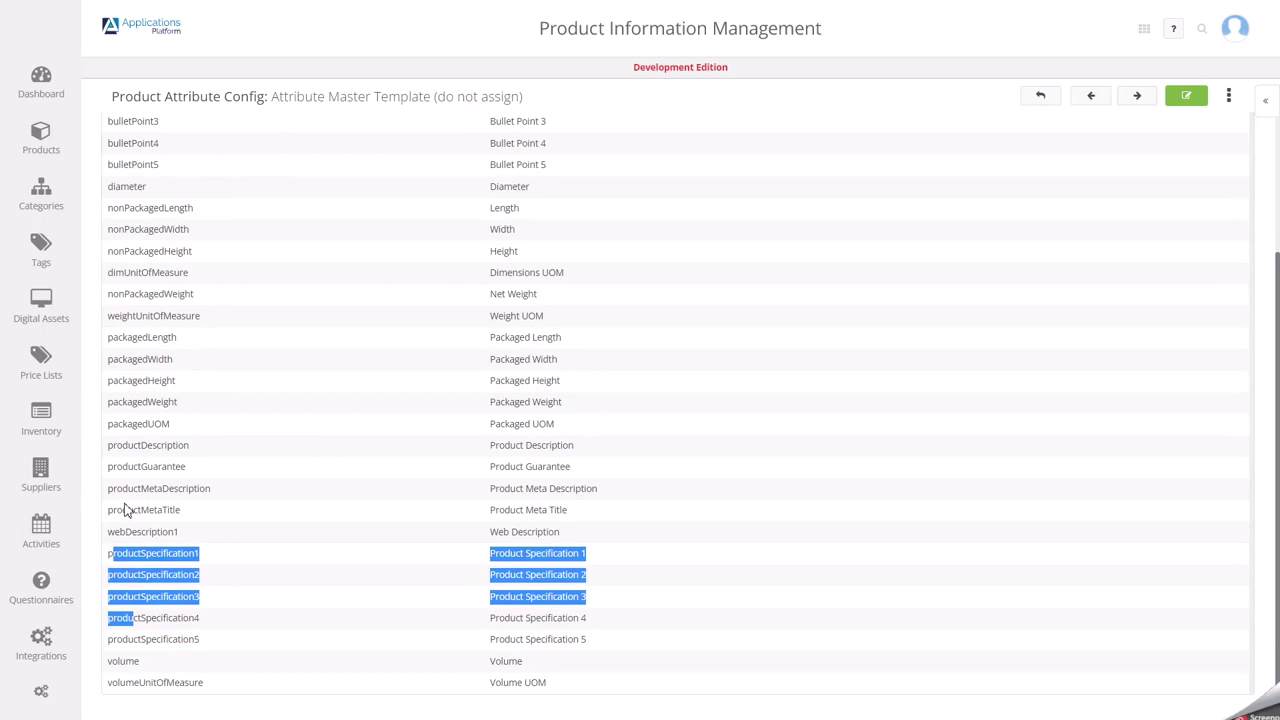
scroll(173, 487, up, 3)
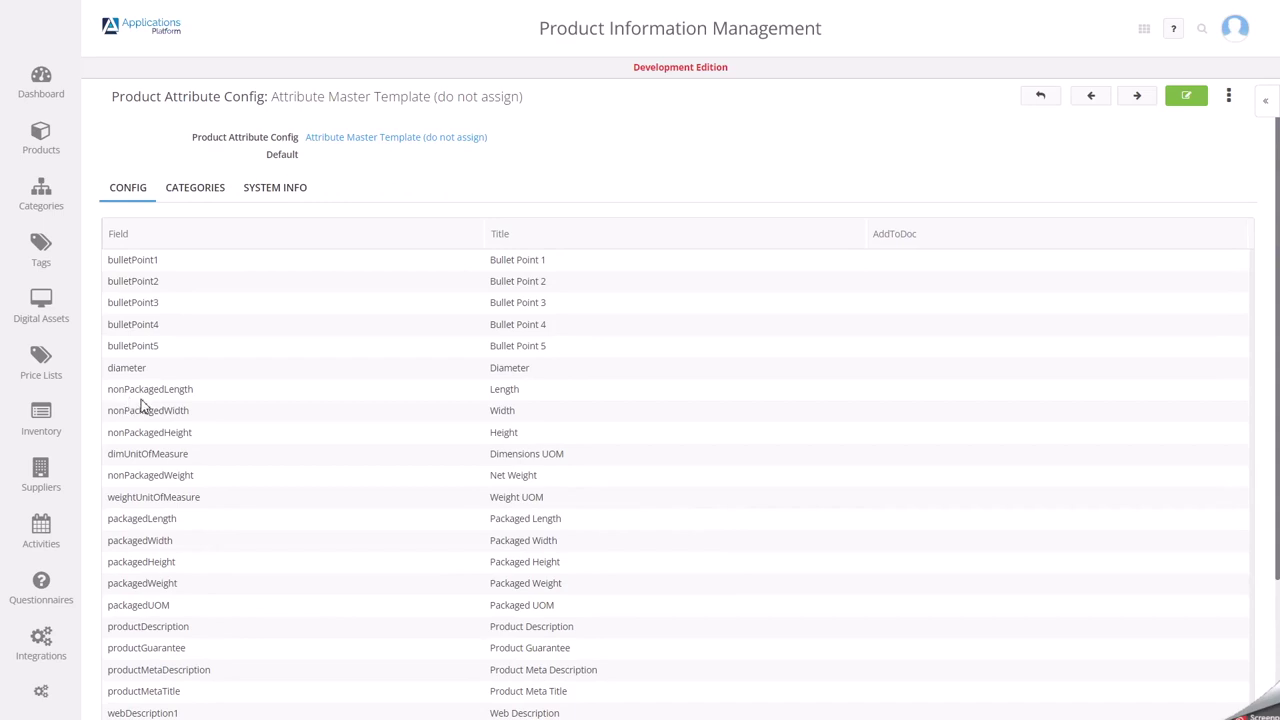
scroll(148, 404, down, 2)
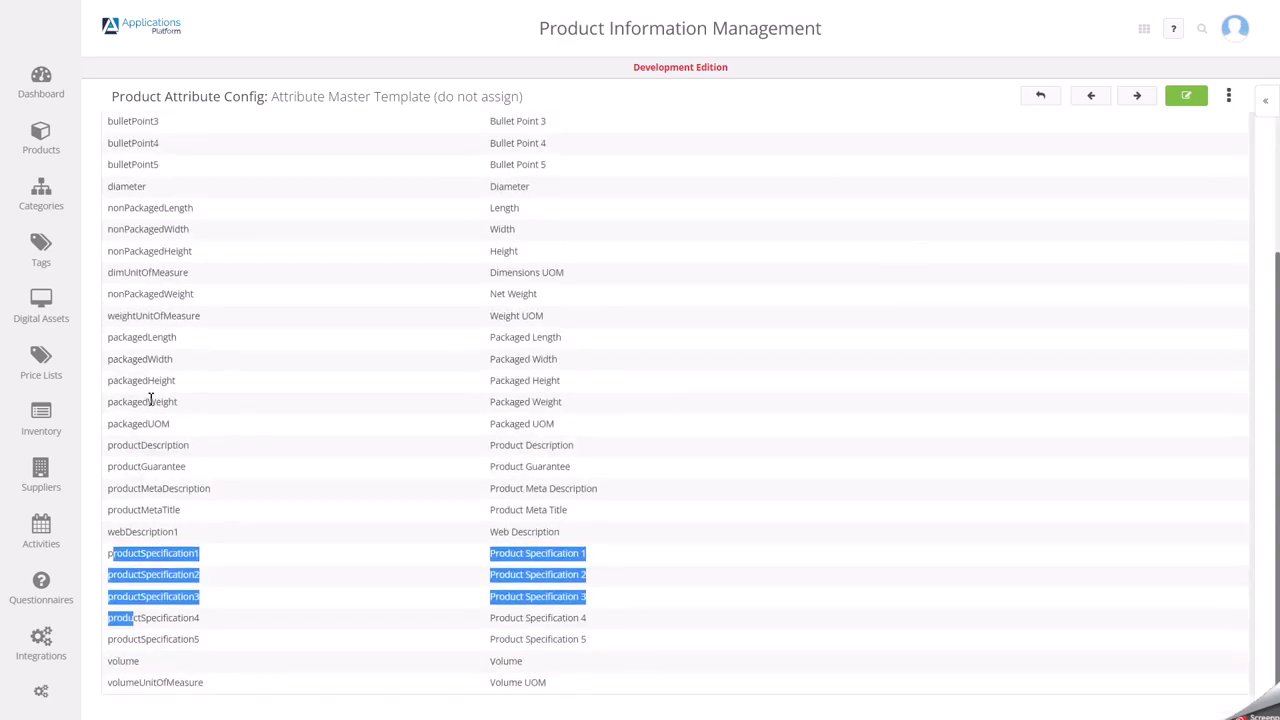
scroll(150, 405, up, 2)
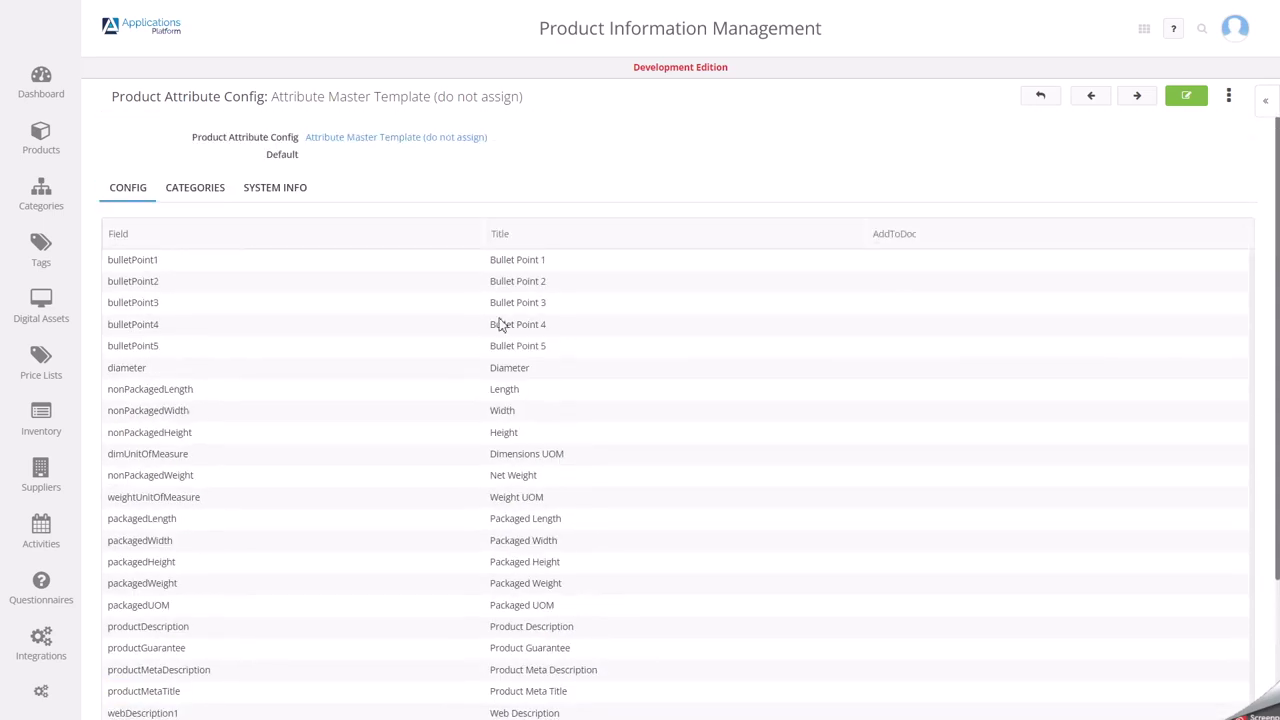
click(1049, 96)
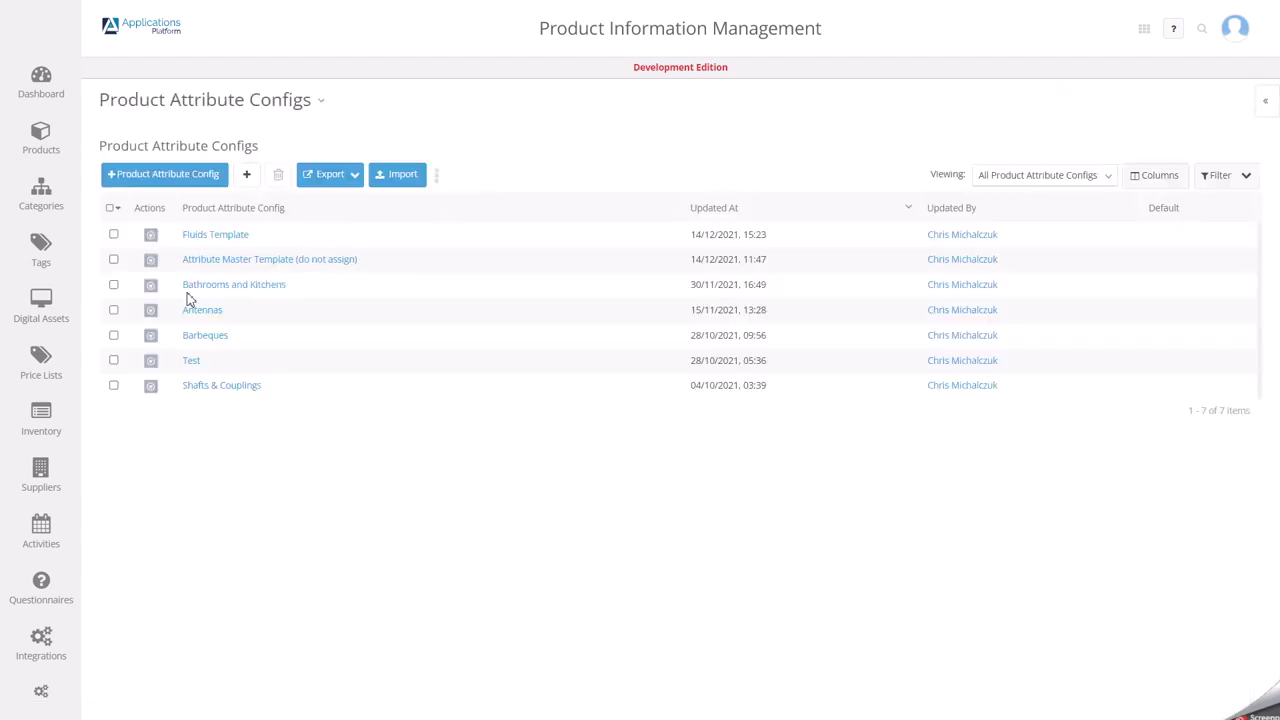
Open the Fluids Template config and review its fluid attributes from BOILING POINT down
click(236, 240)
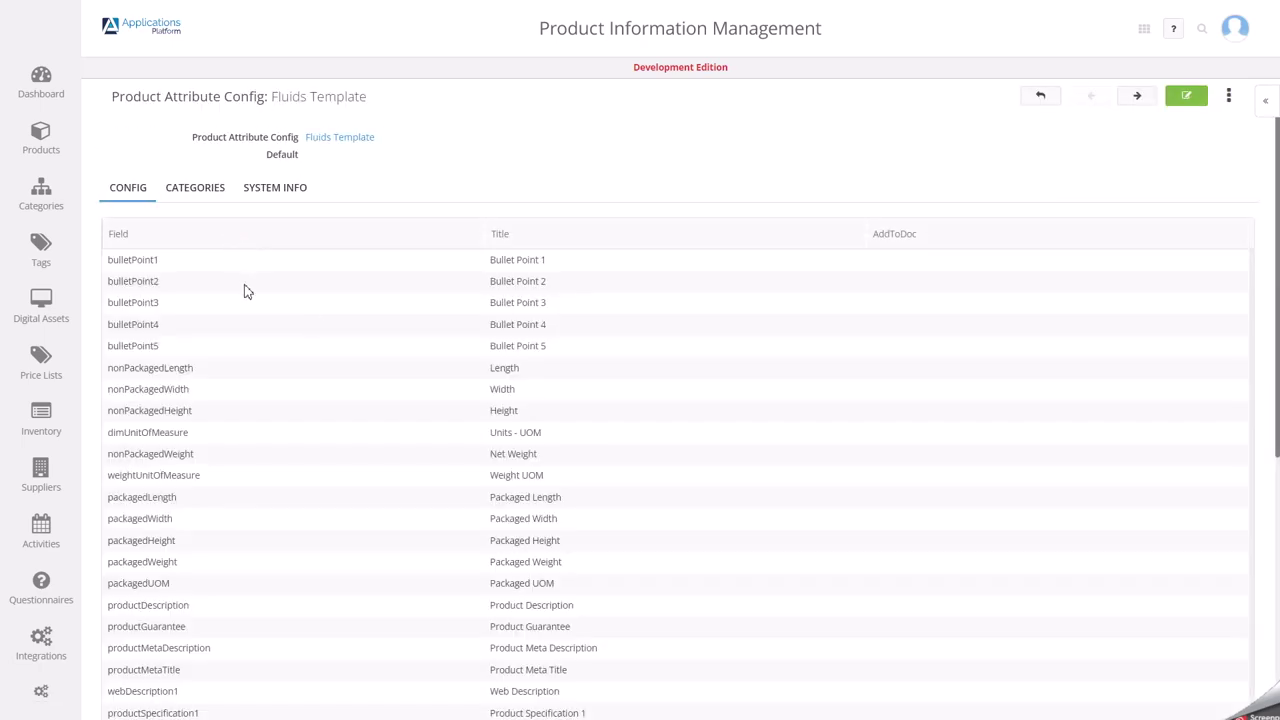
scroll(320, 325, down, 3)
scroll(326, 328, down, 4)
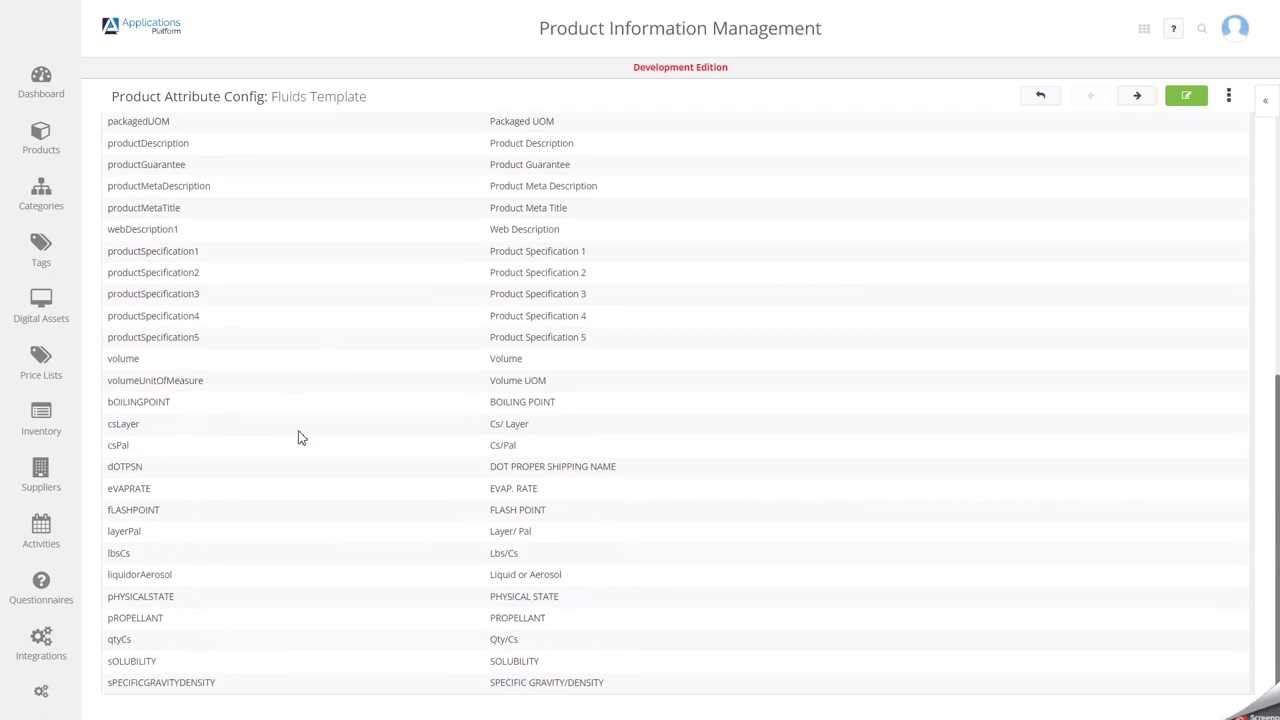
drag(112, 401, 648, 688)
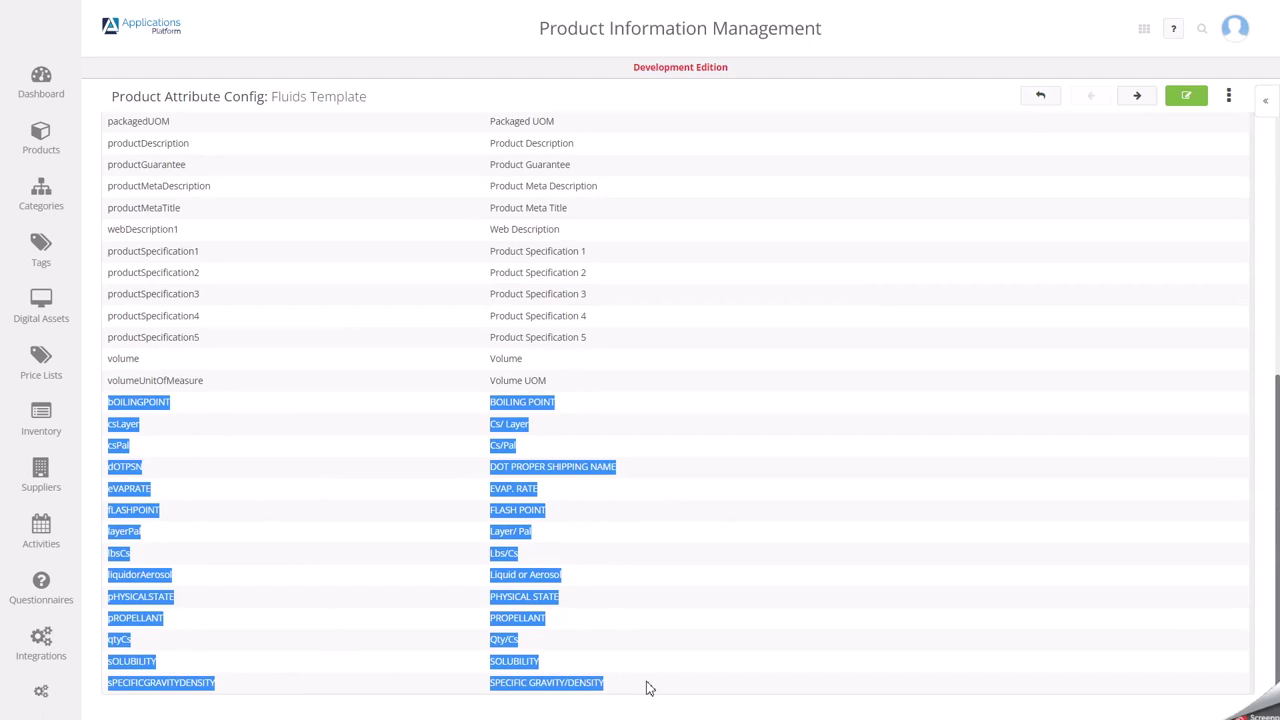
scroll(357, 517, up, 7)
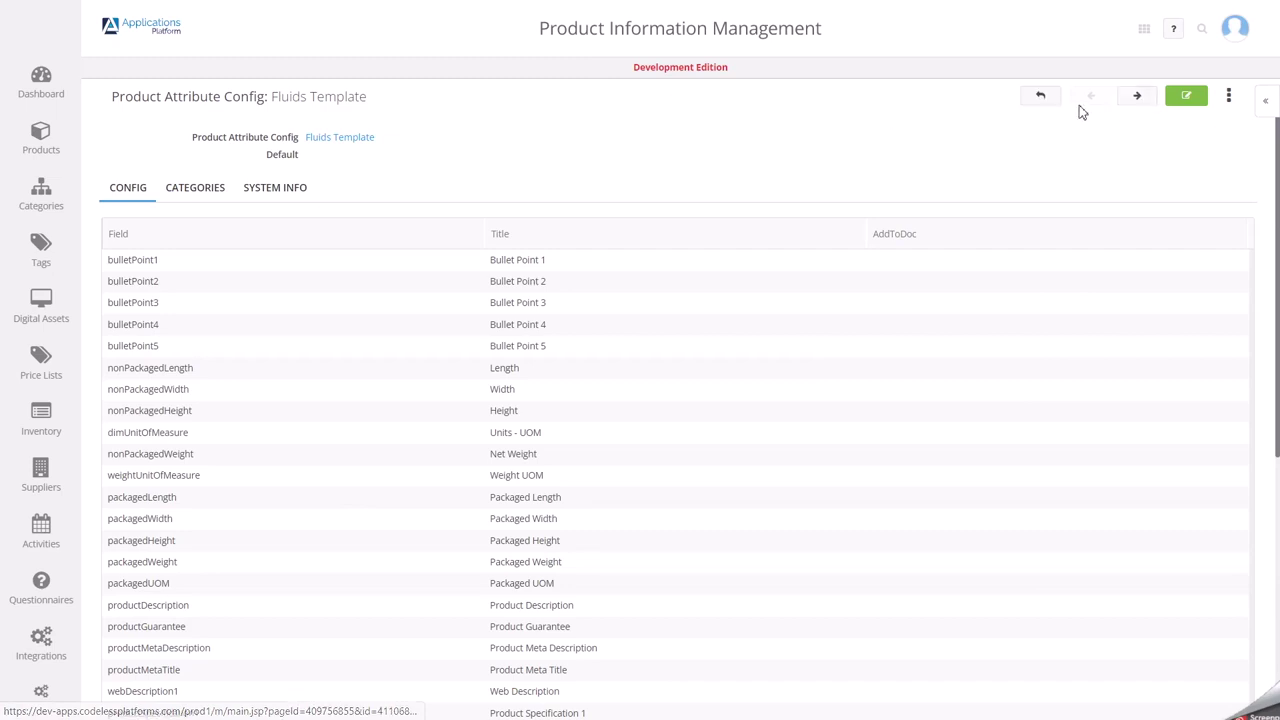
Return to the configs list, reopen Fluids Template and bring up its actions menu
click(1023, 96)
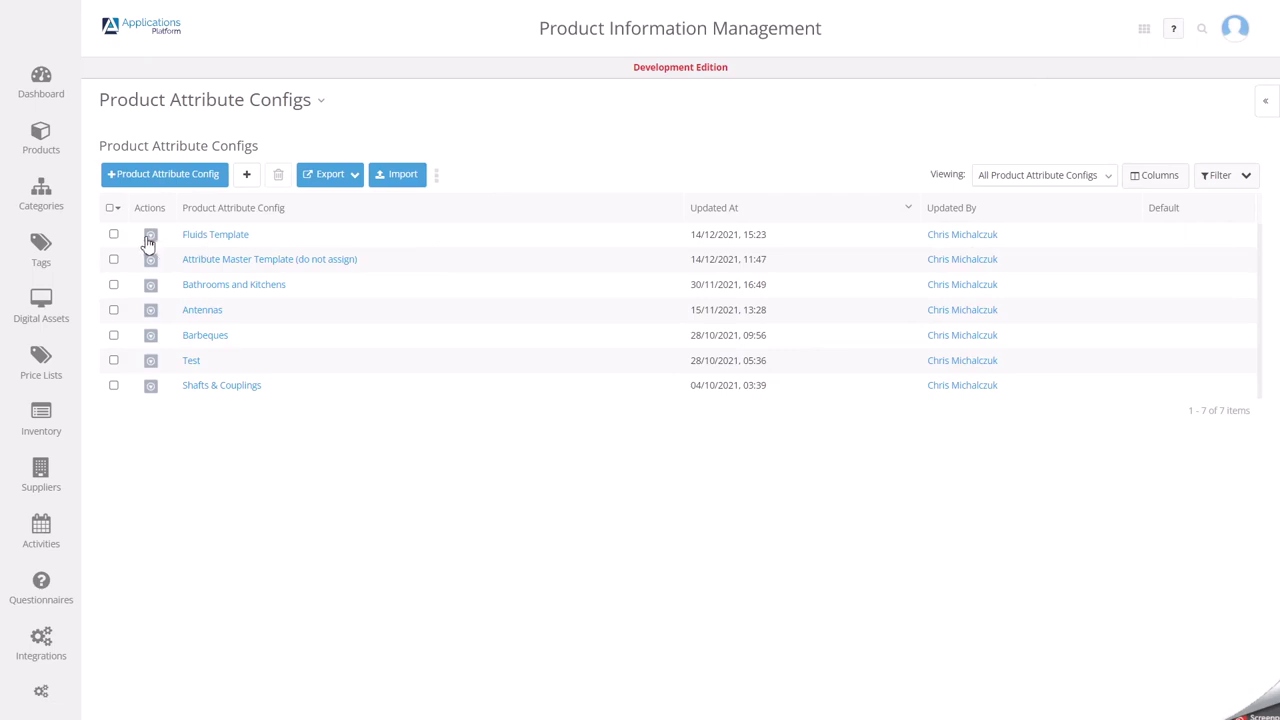
click(201, 238)
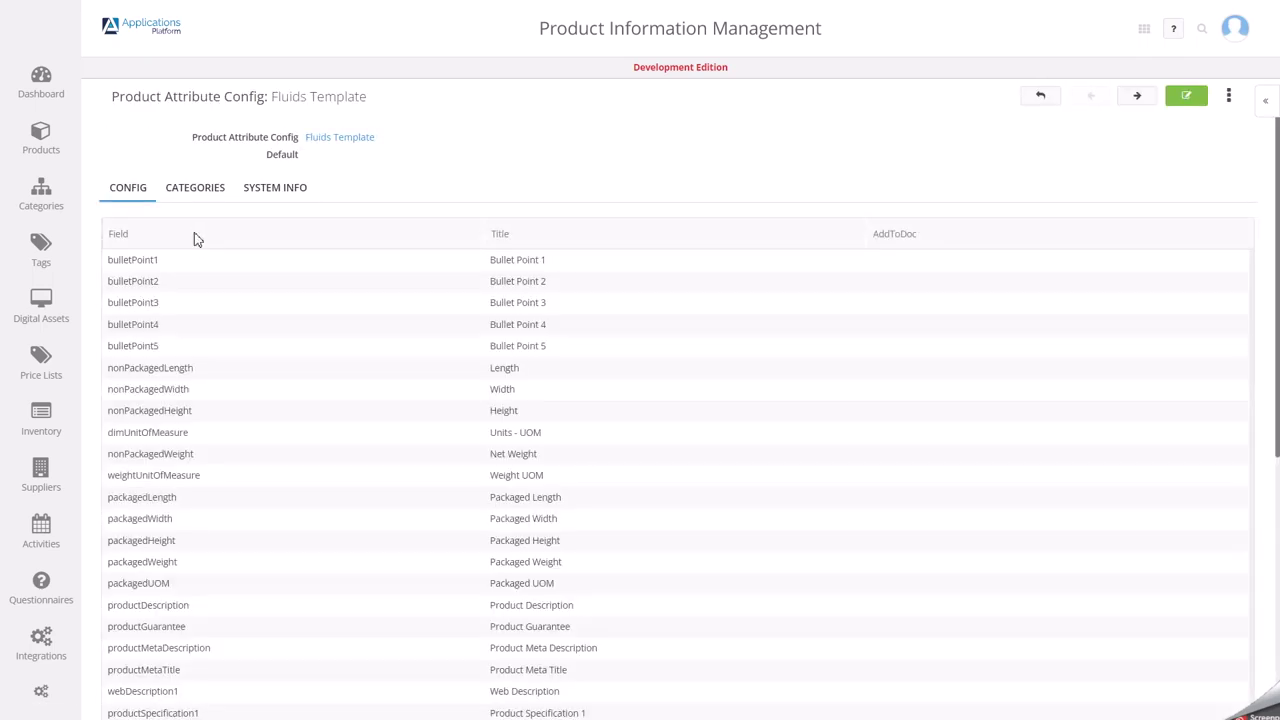
click(1229, 98)
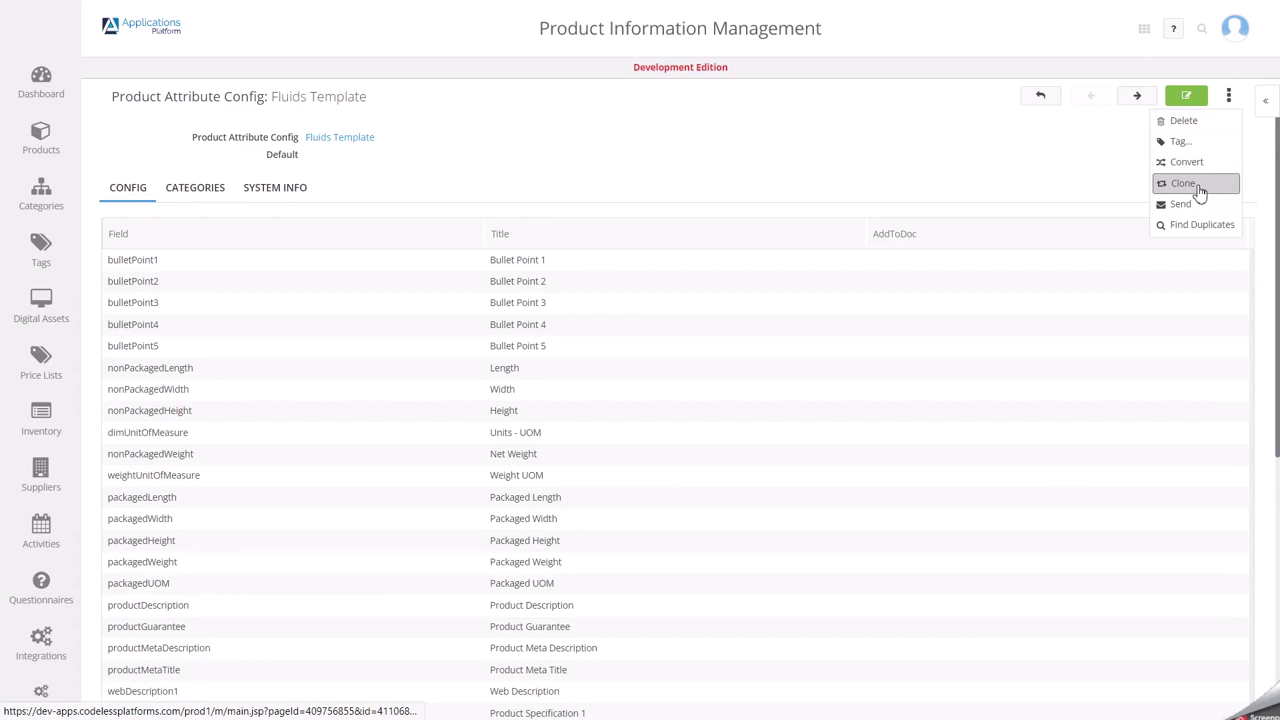
Clone Fluids Template and name the copy 'Fluids', checking the Bullet Point 1 choices
click(1199, 190)
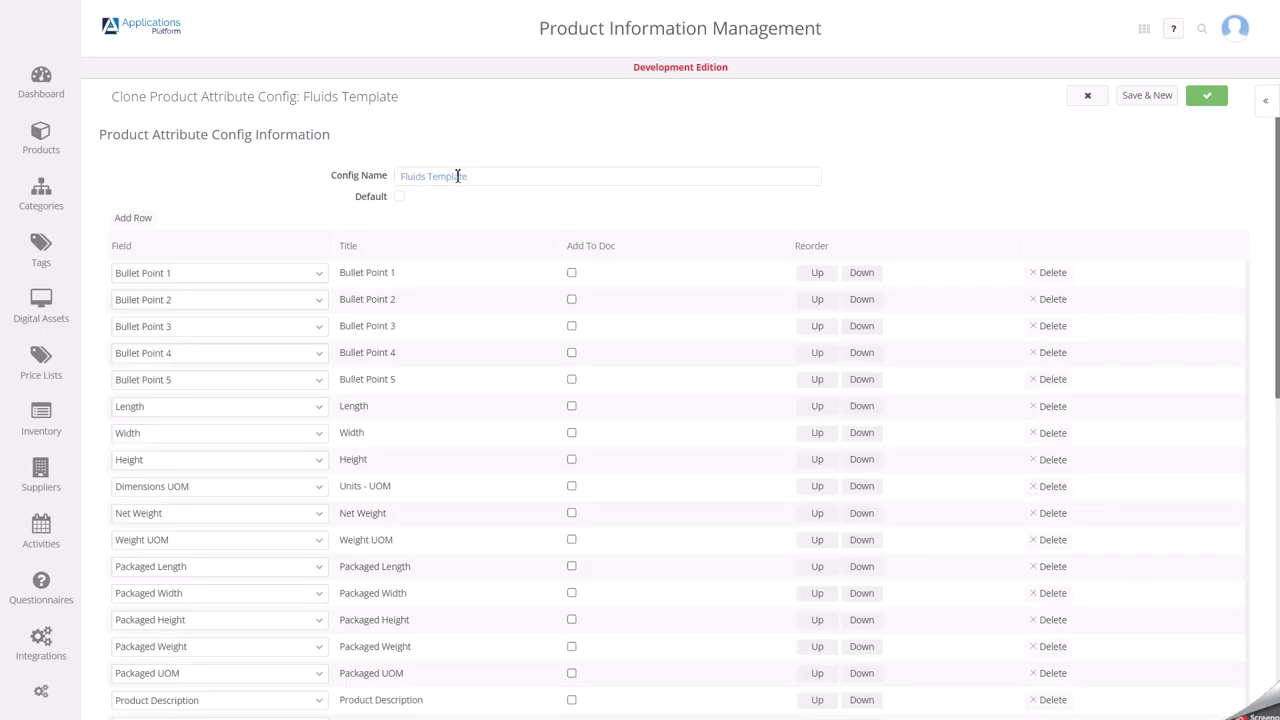
double_click(448, 176)
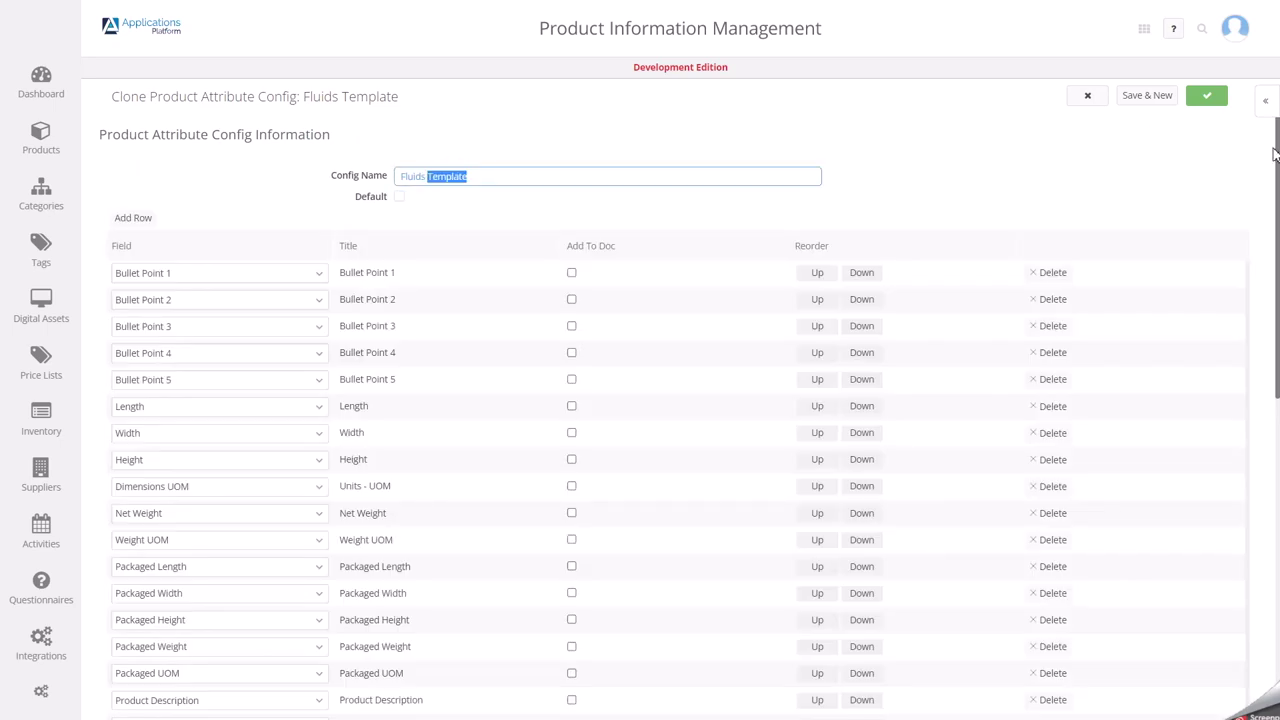
key(BackSpace)
key(BackSpace)
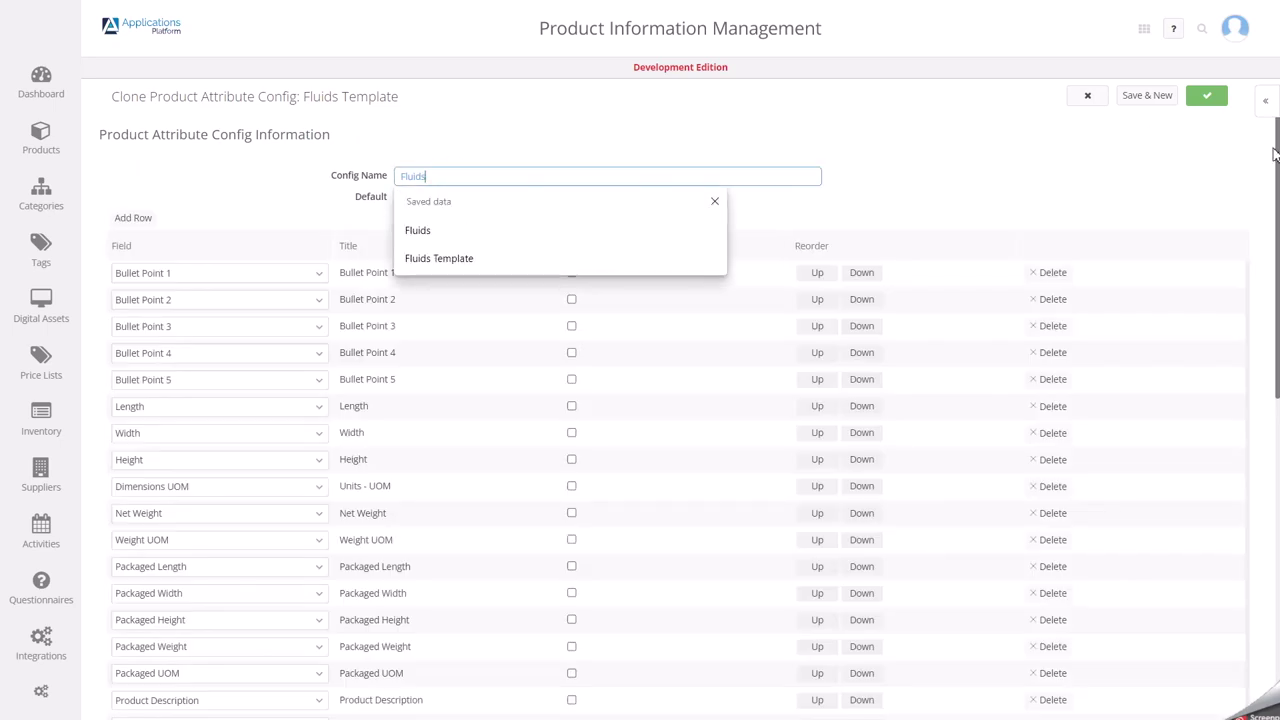
click(420, 226)
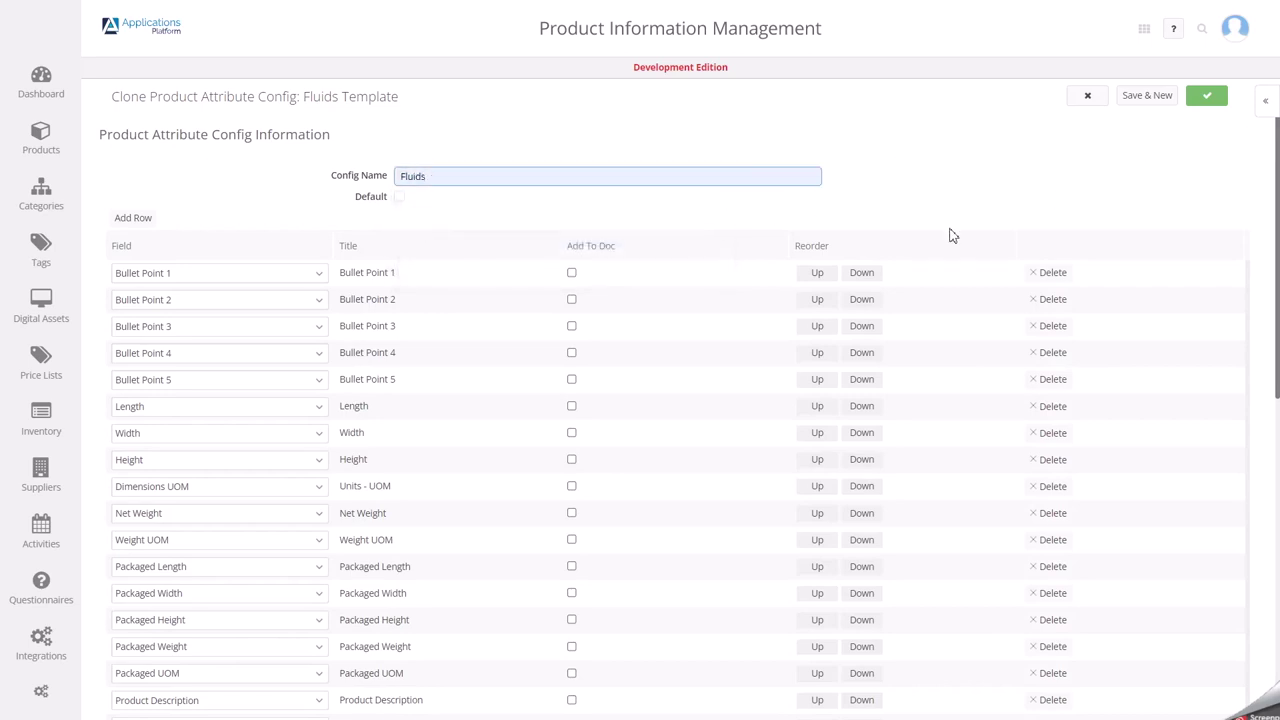
click(222, 276)
click(222, 276)
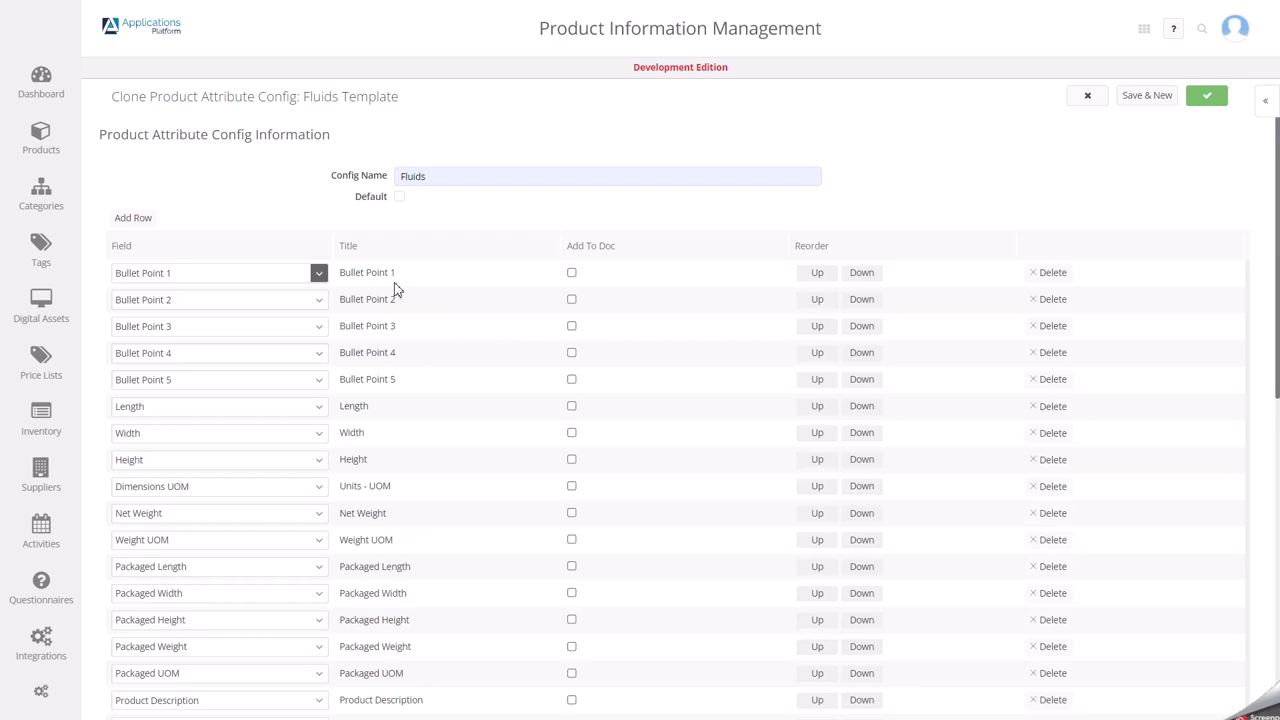
scroll(395, 378, down, 3)
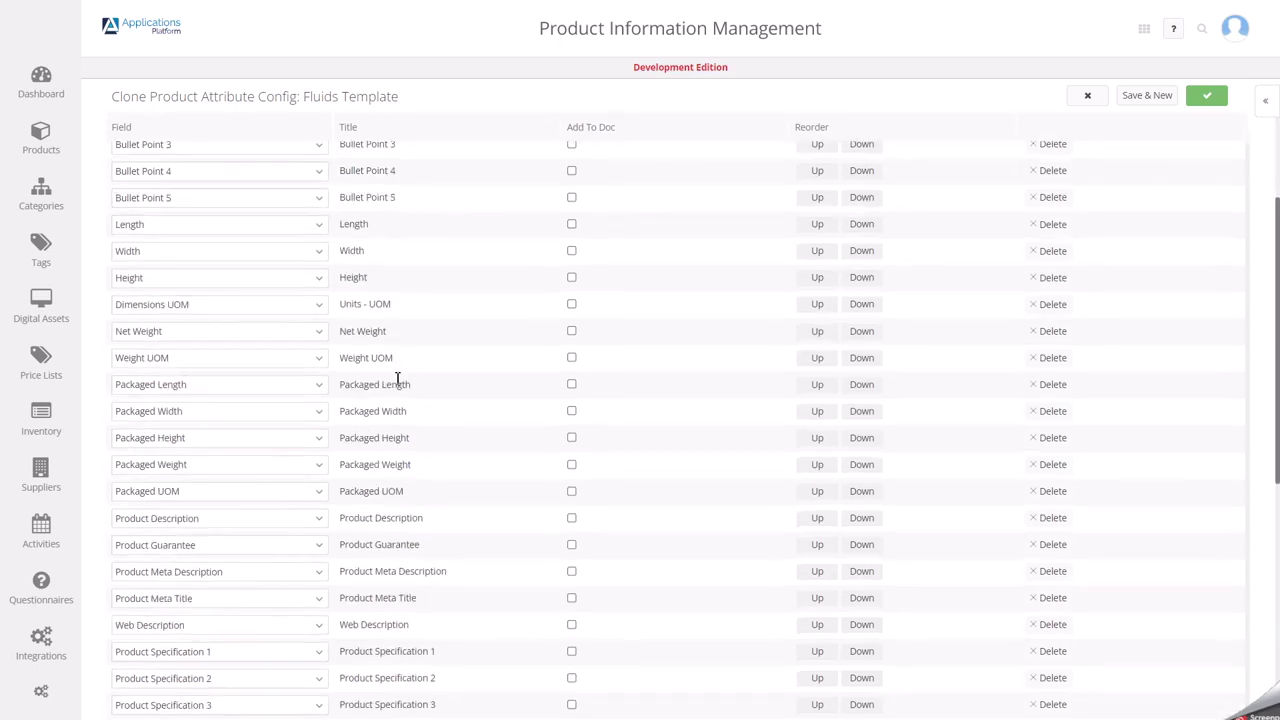
scroll(396, 380, up, 3)
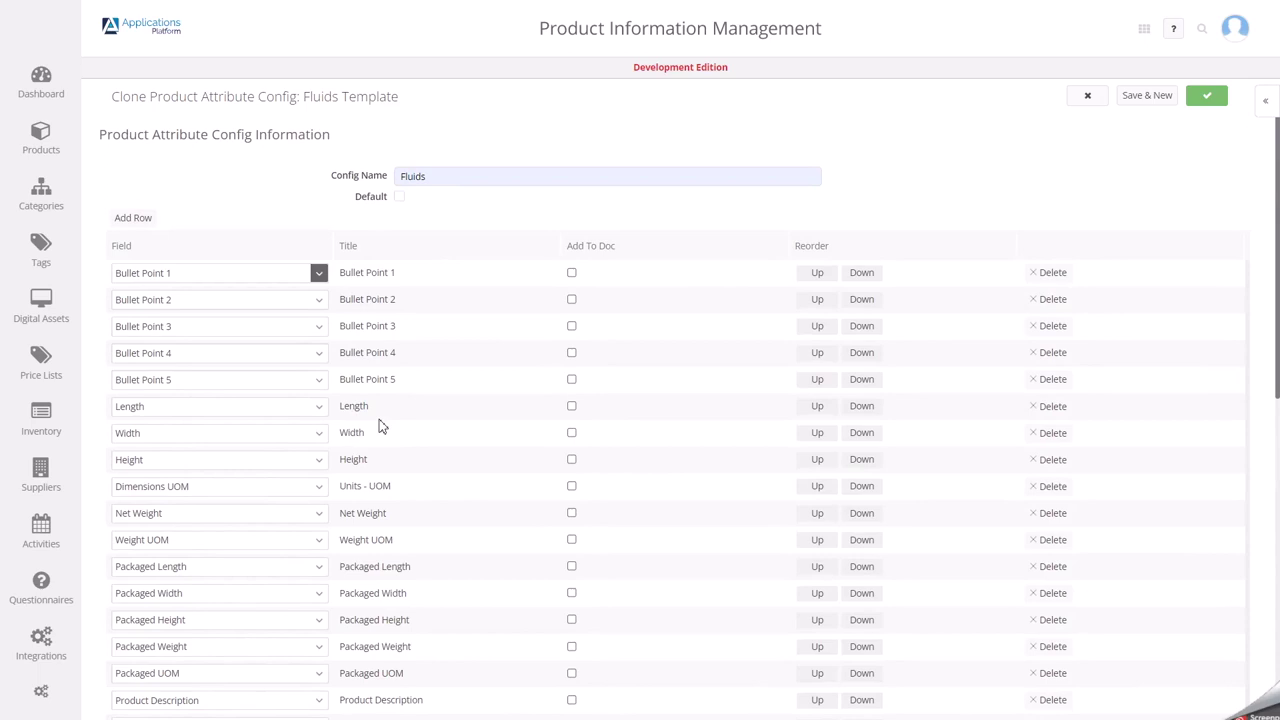
Review the copied Field and Title rows from Bullet Point 1 to SPECIFIC GRAVITY/DENSITY
click(380, 408)
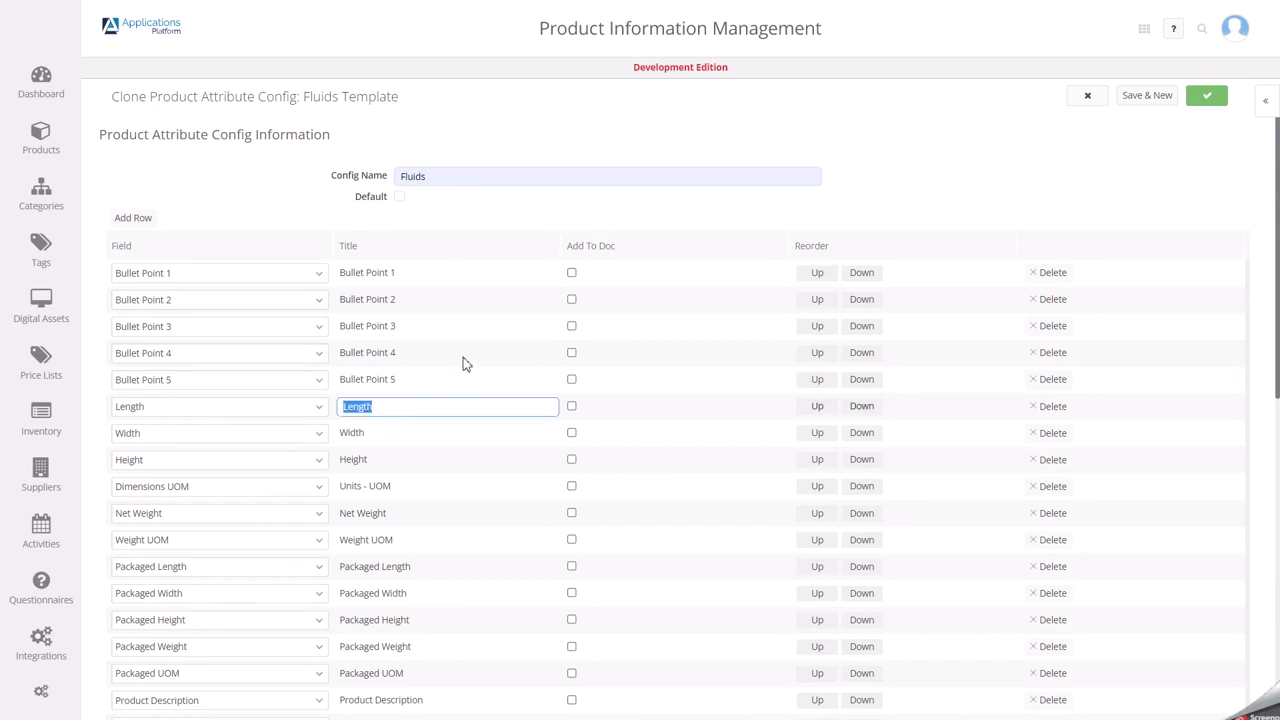
scroll(480, 460, down, 10)
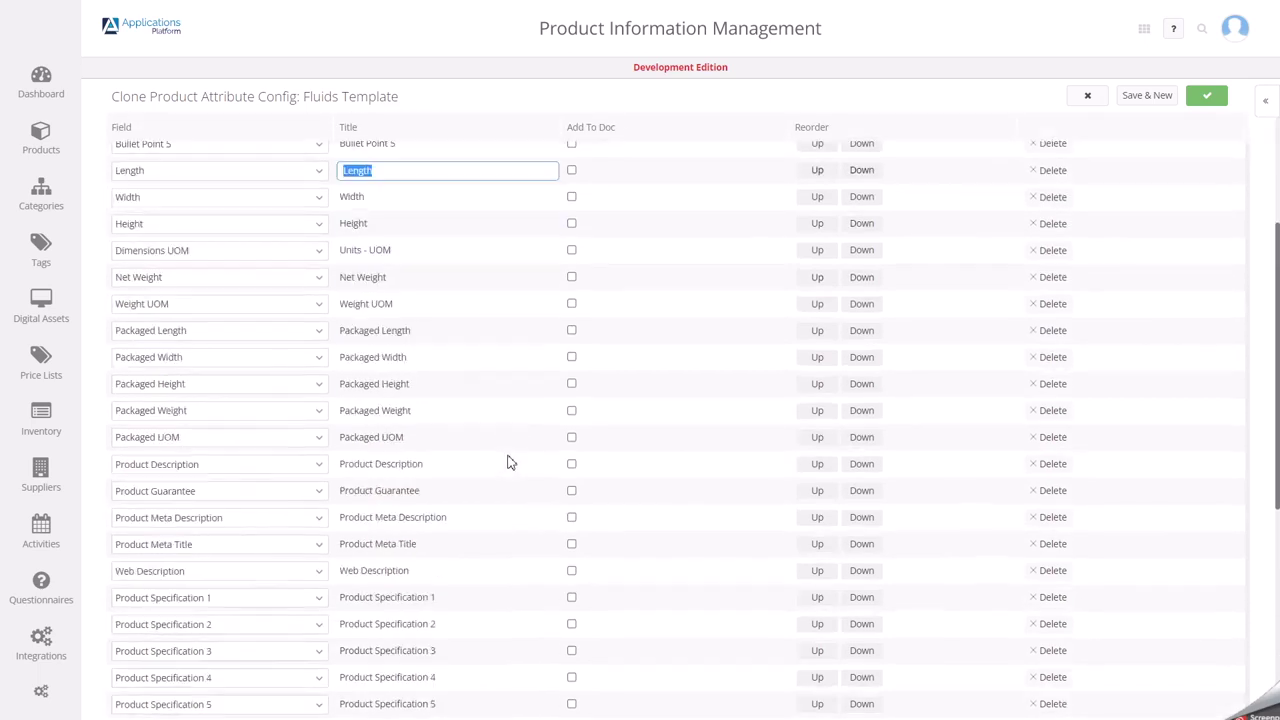
scroll(507, 463, up, 3)
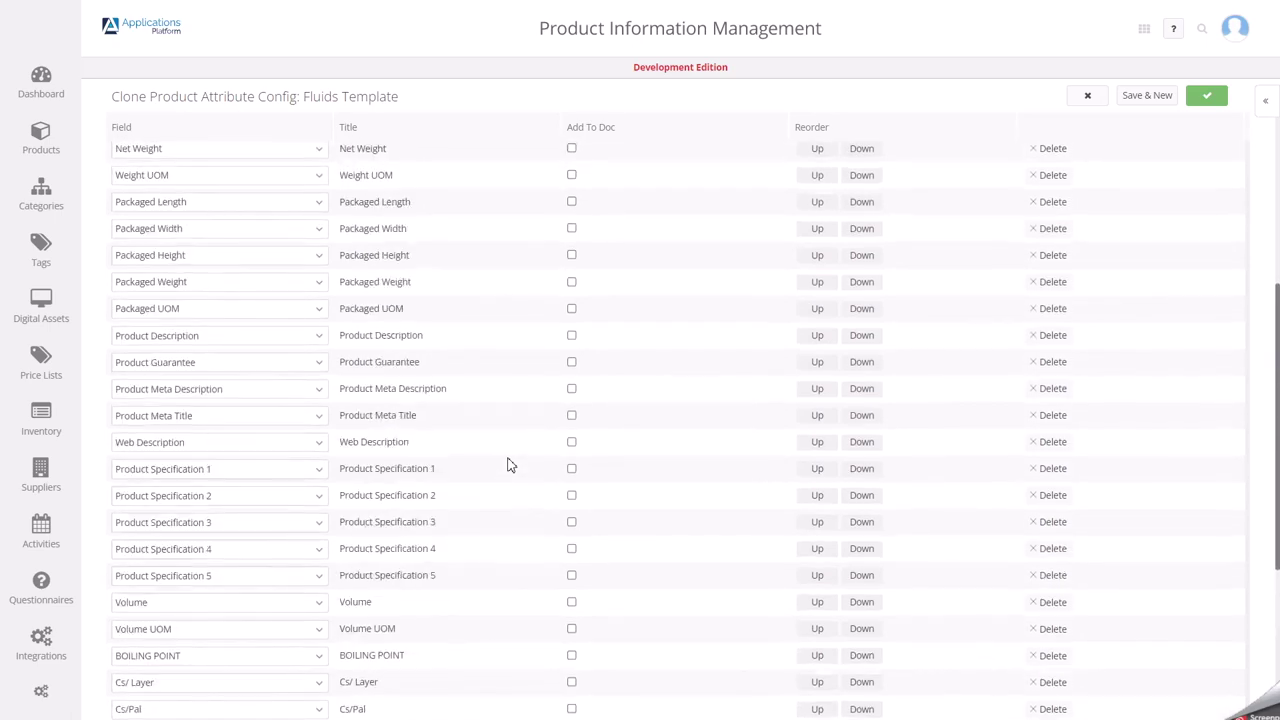
scroll(508, 463, down, 3)
scroll(508, 466, up, 12)
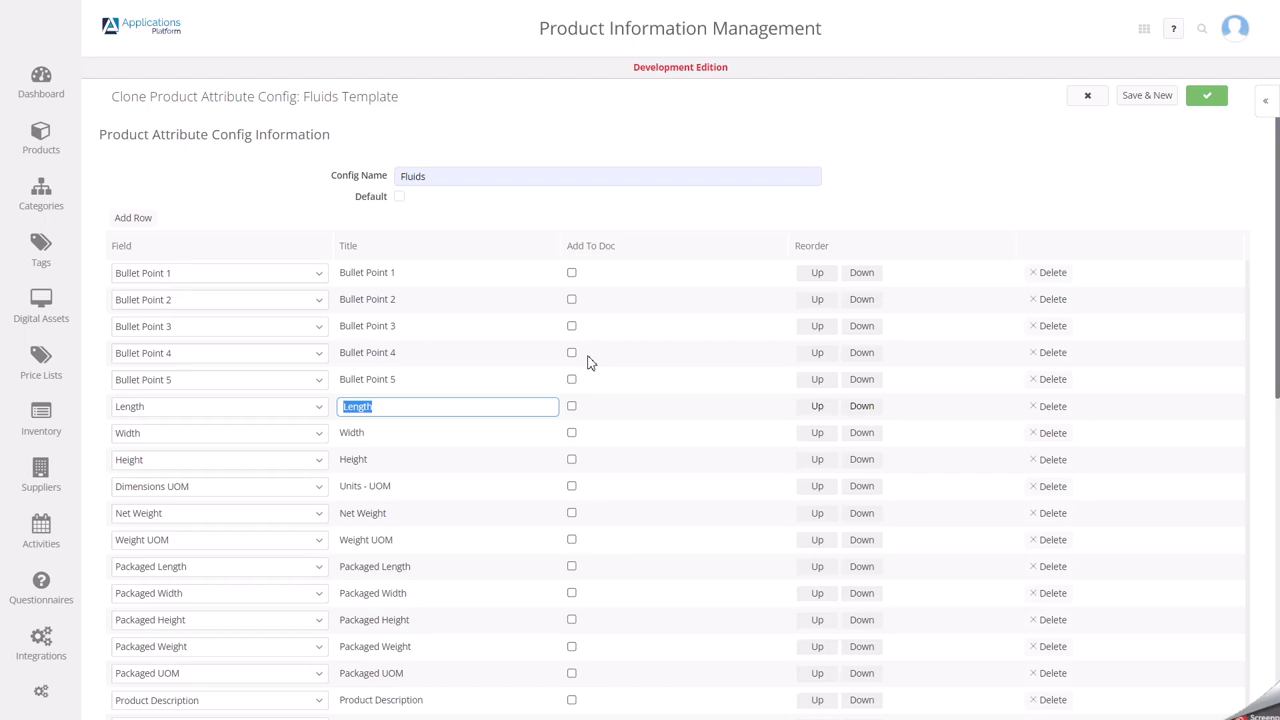
scroll(566, 518, down, 4)
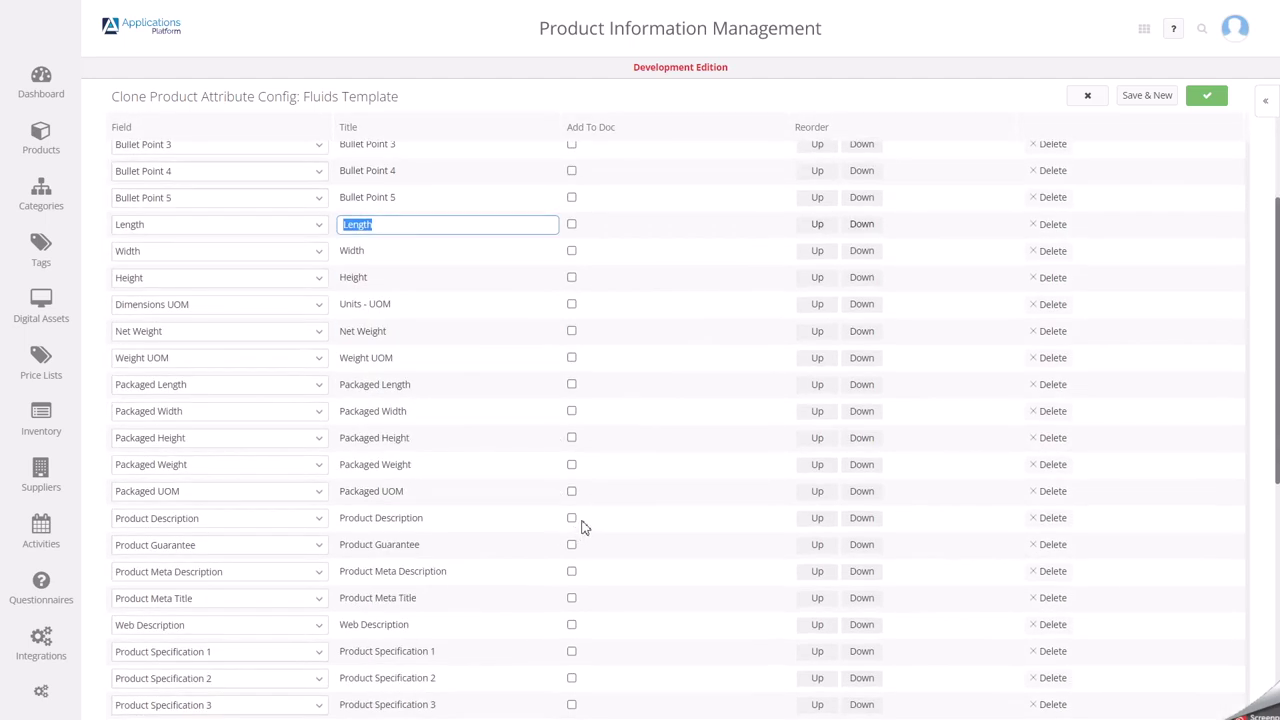
scroll(643, 531, up, 4)
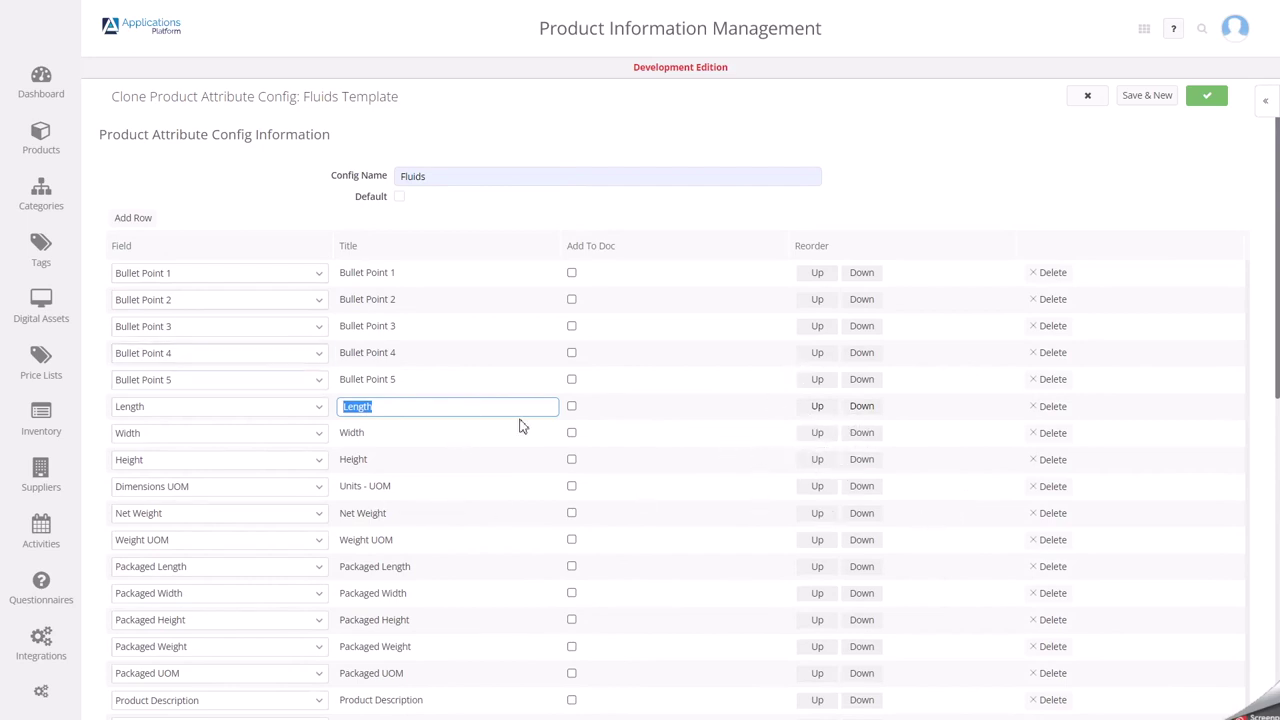
scroll(660, 406, down, 4)
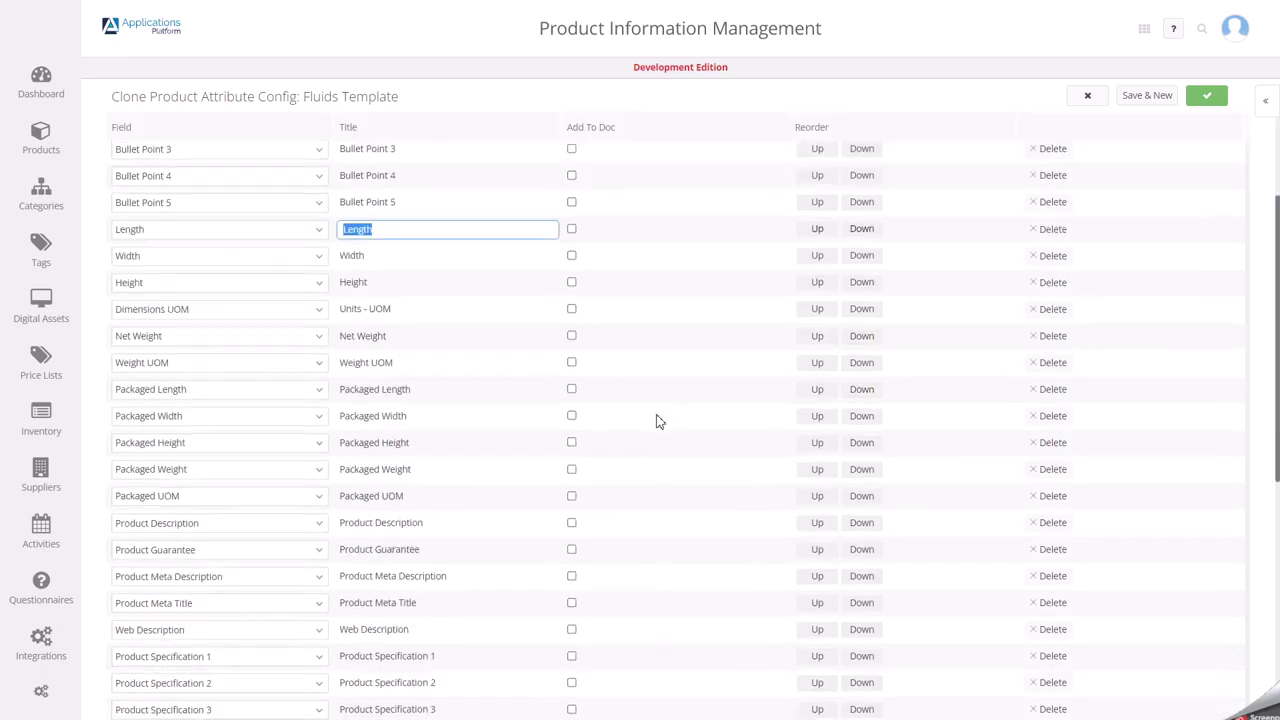
scroll(660, 416, down, 3)
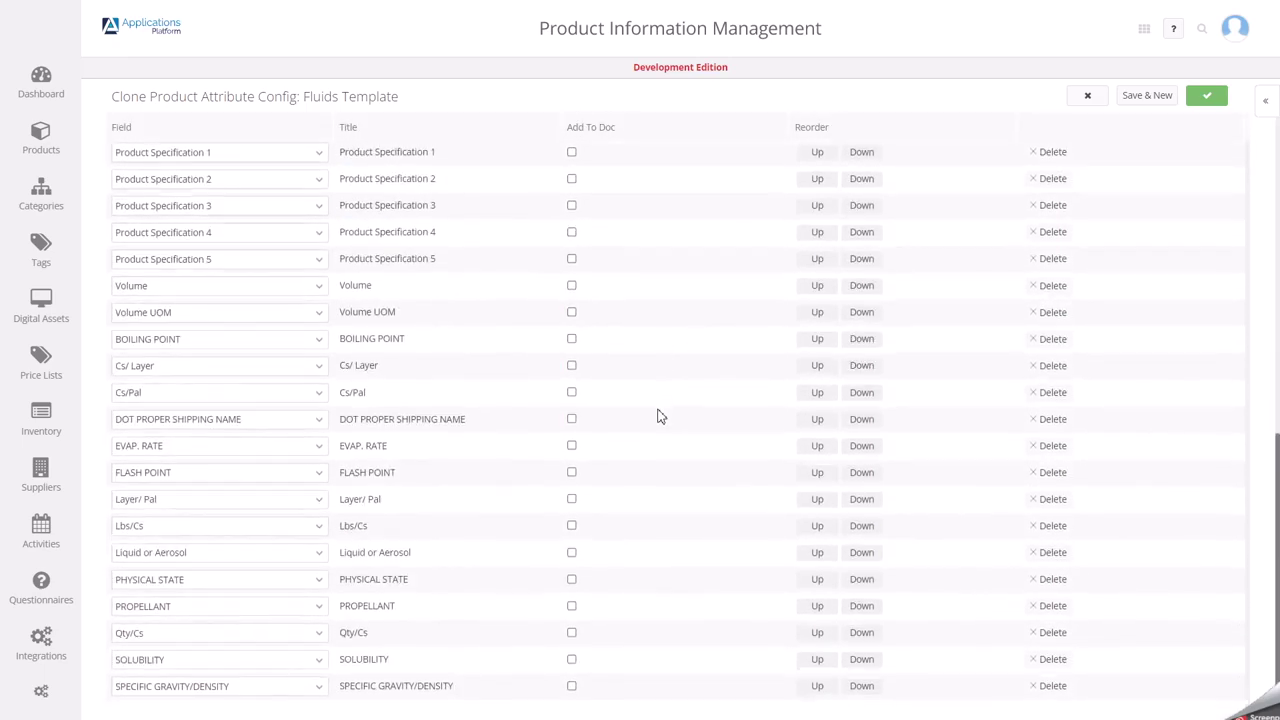
scroll(660, 416, up, 8)
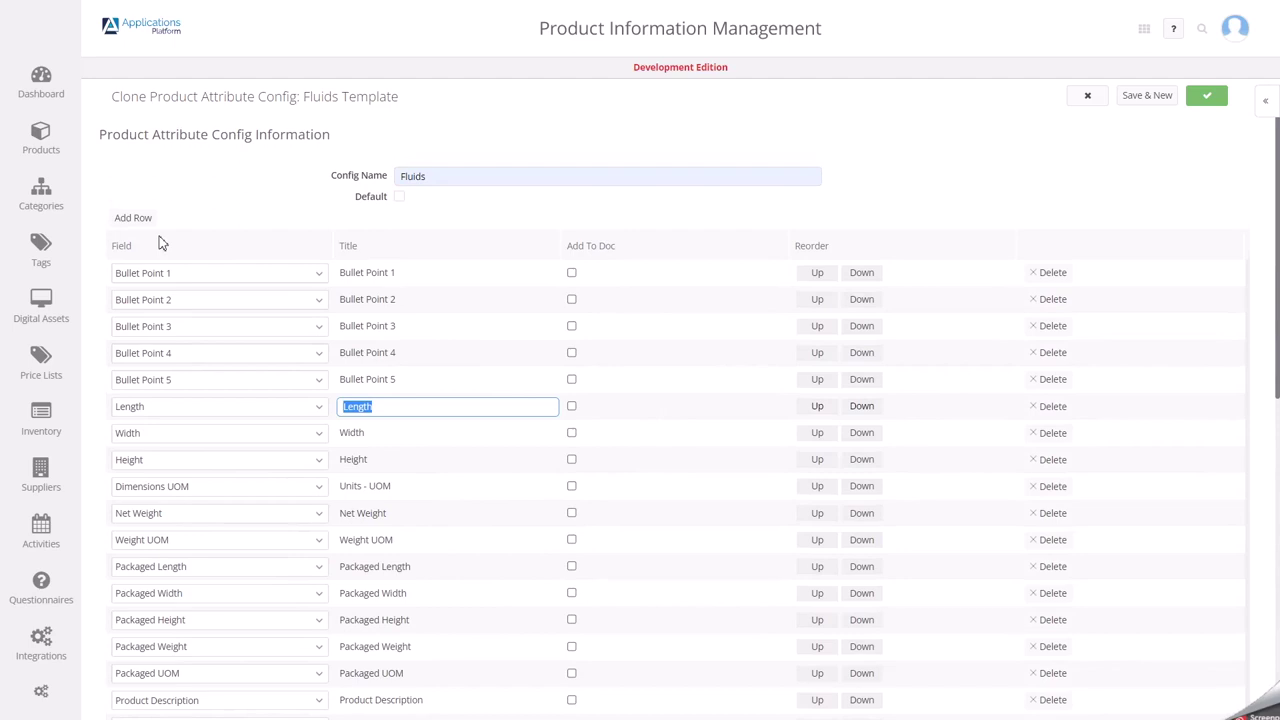
Add new rows with the fields AEROSOL FLAMMABILITY LEVEL and APPEARANCE/ODOR
click(130, 218)
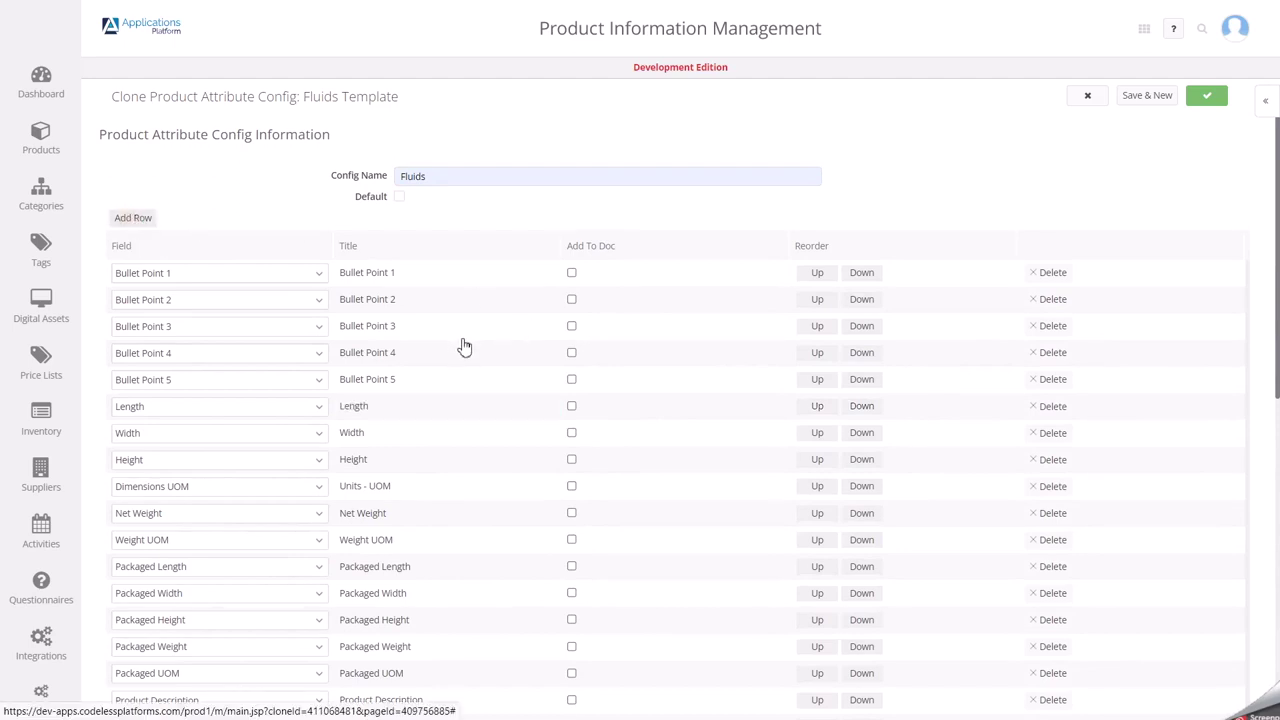
click(319, 687)
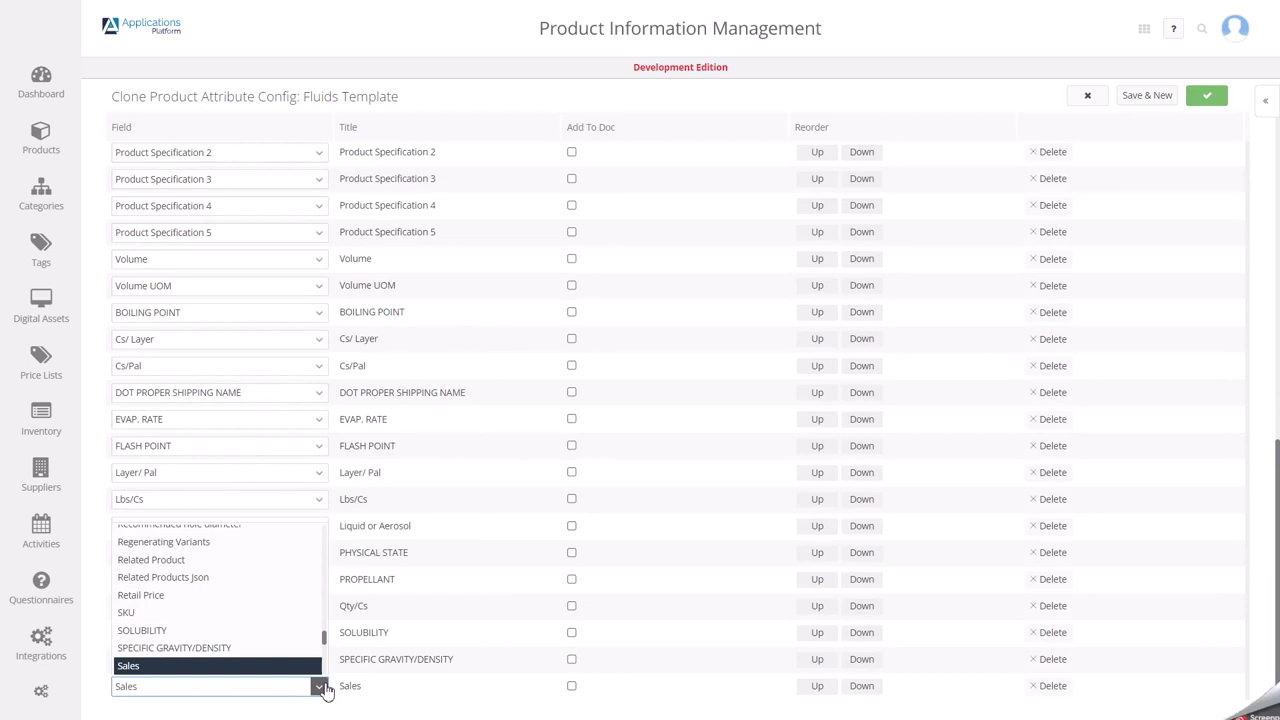
key(Home)
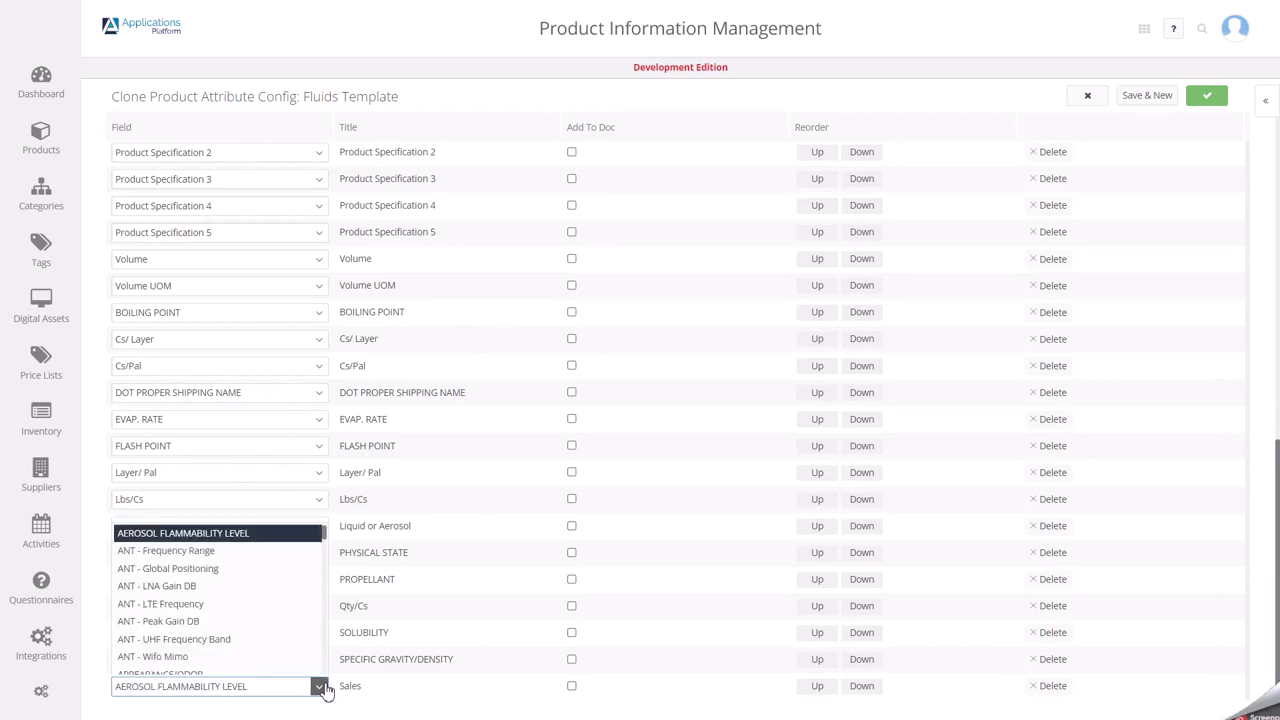
click(197, 541)
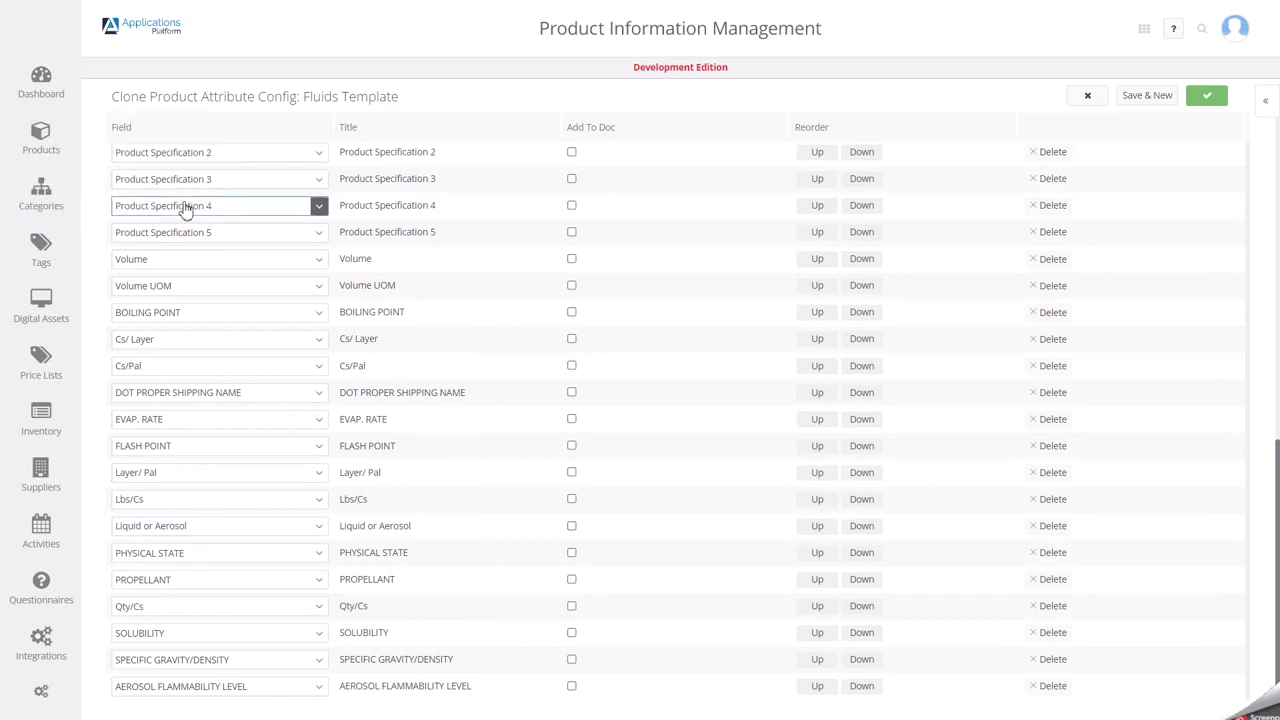
scroll(191, 195, up, 7)
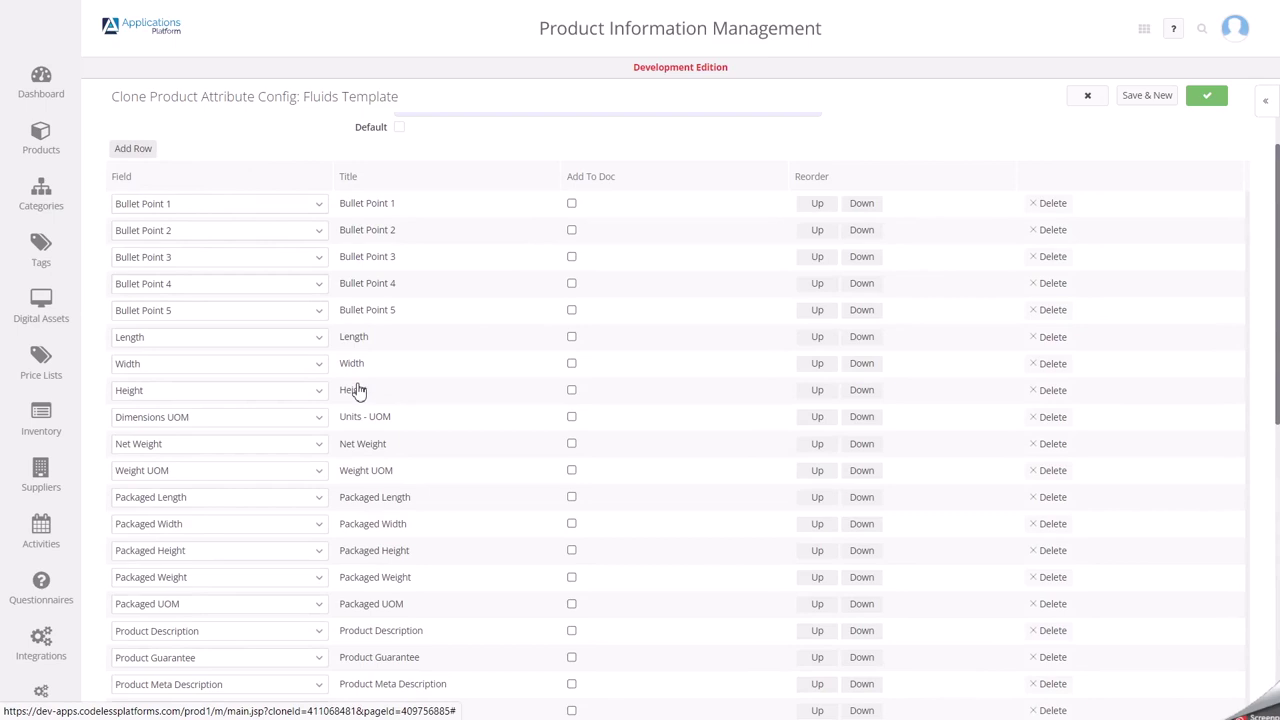
scroll(358, 390, down, 10)
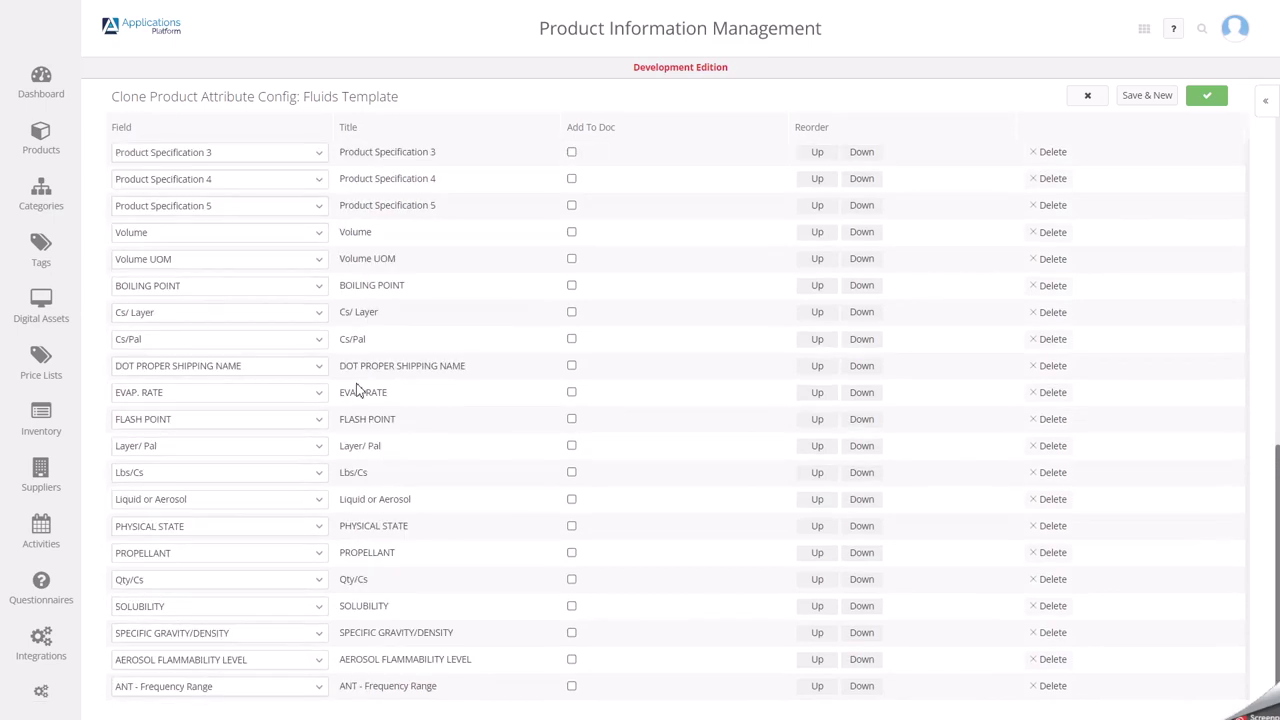
click(319, 688)
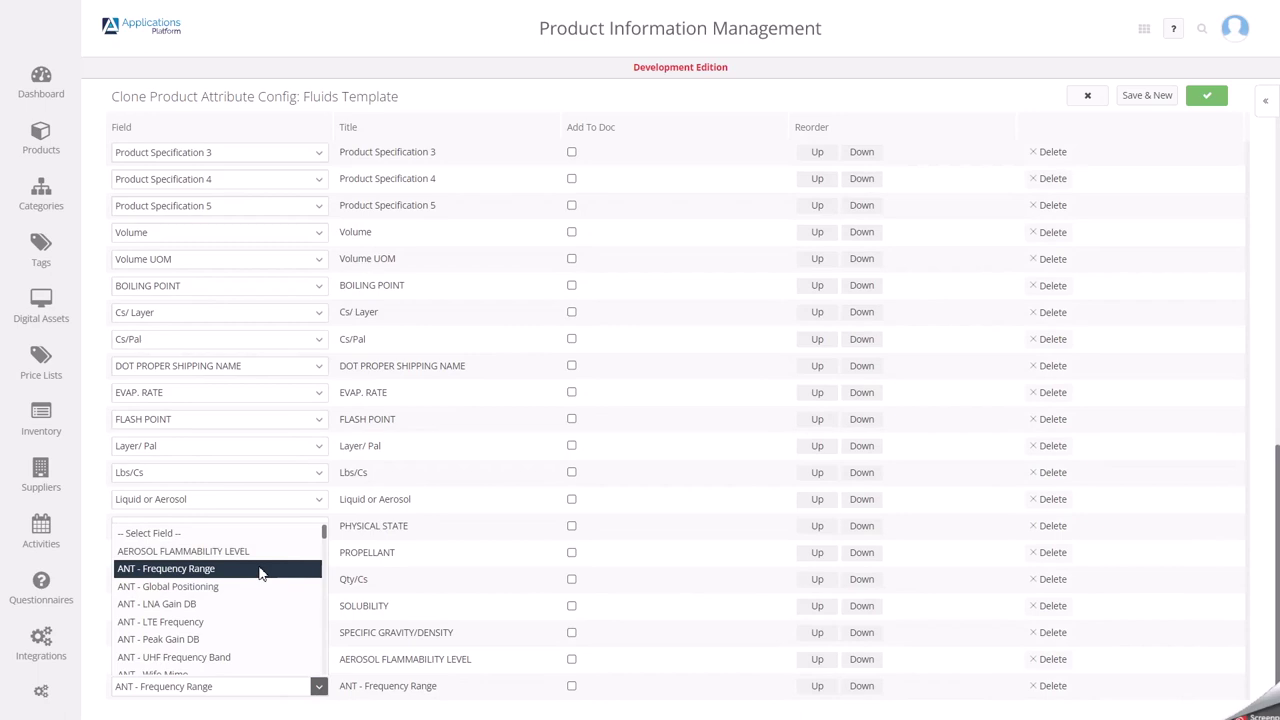
scroll(271, 612, down, 3)
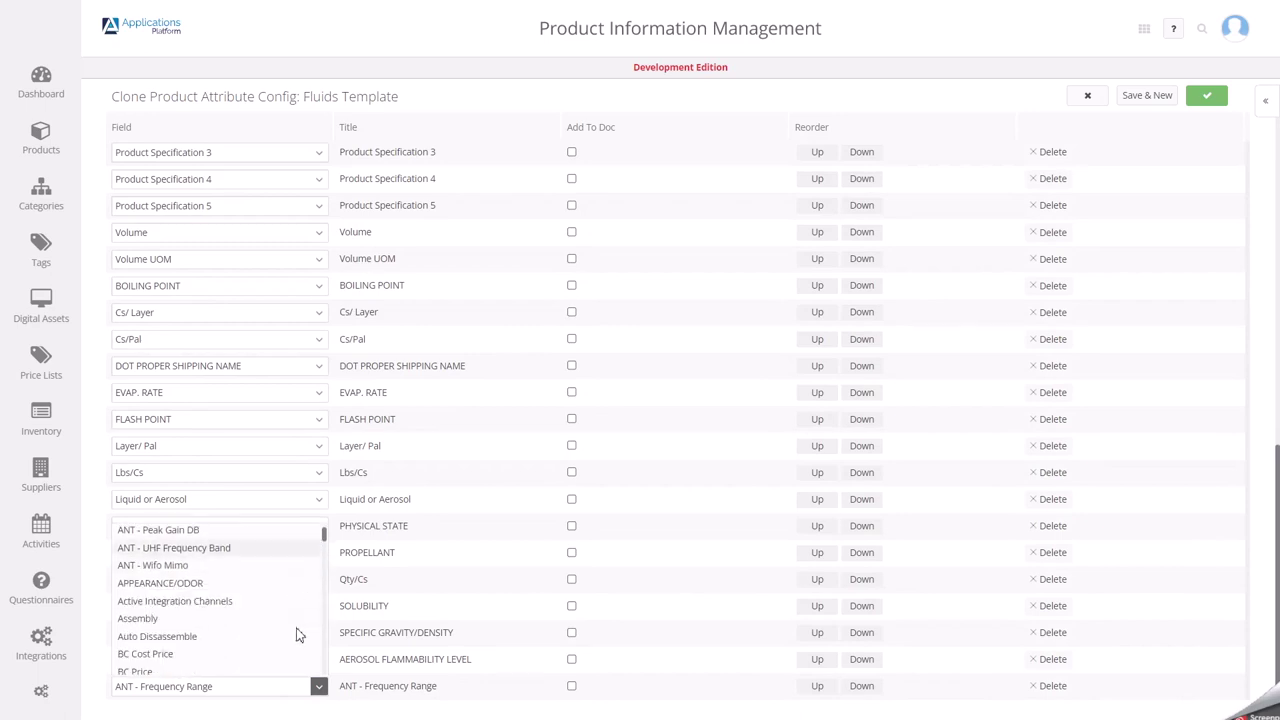
click(240, 586)
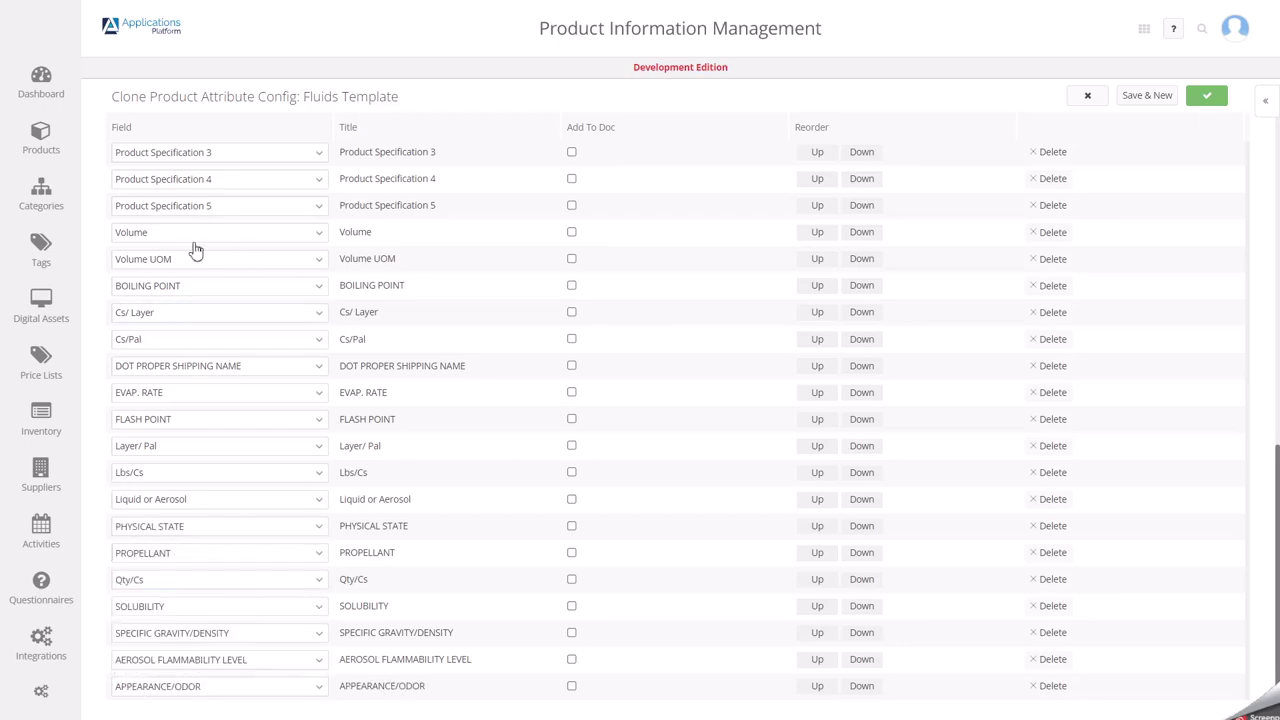
scroll(194, 249, up, 3)
scroll(197, 251, up, 5)
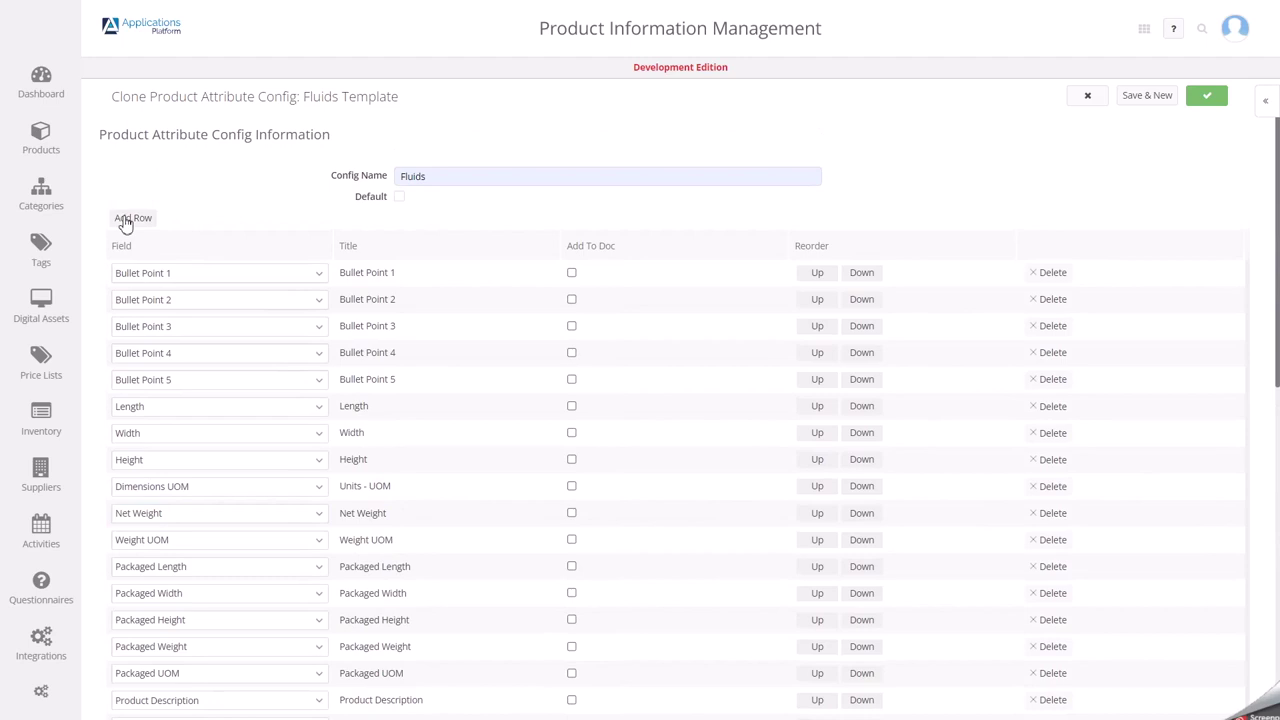
Add one more row and set its field to VAPOR DENSITY
click(127, 219)
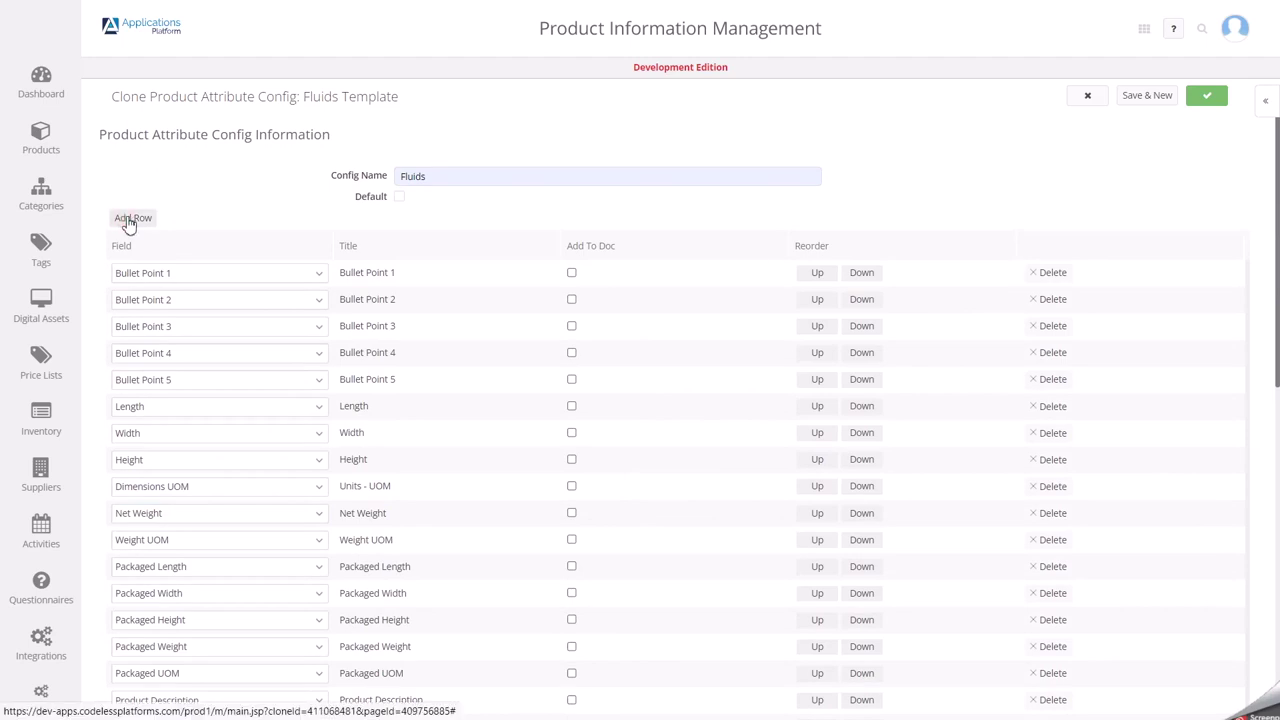
scroll(282, 492, down, 10)
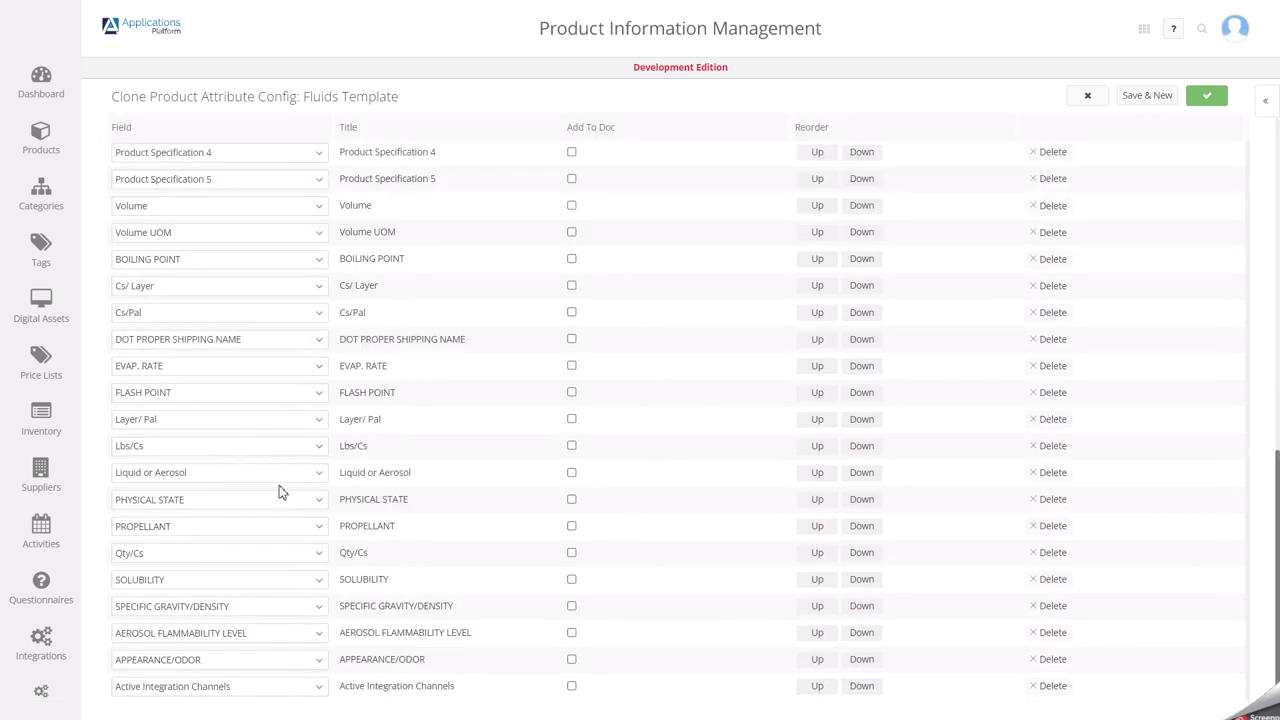
click(318, 690)
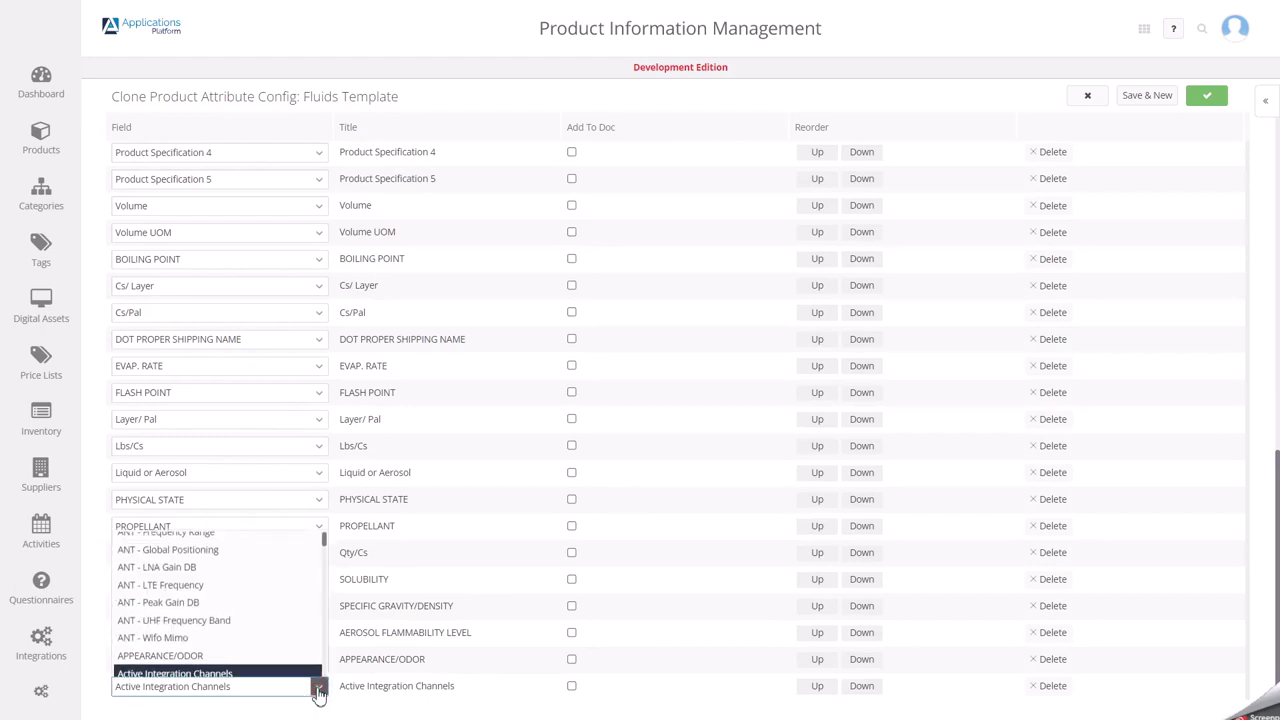
click(325, 535)
drag(328, 540, 325, 667)
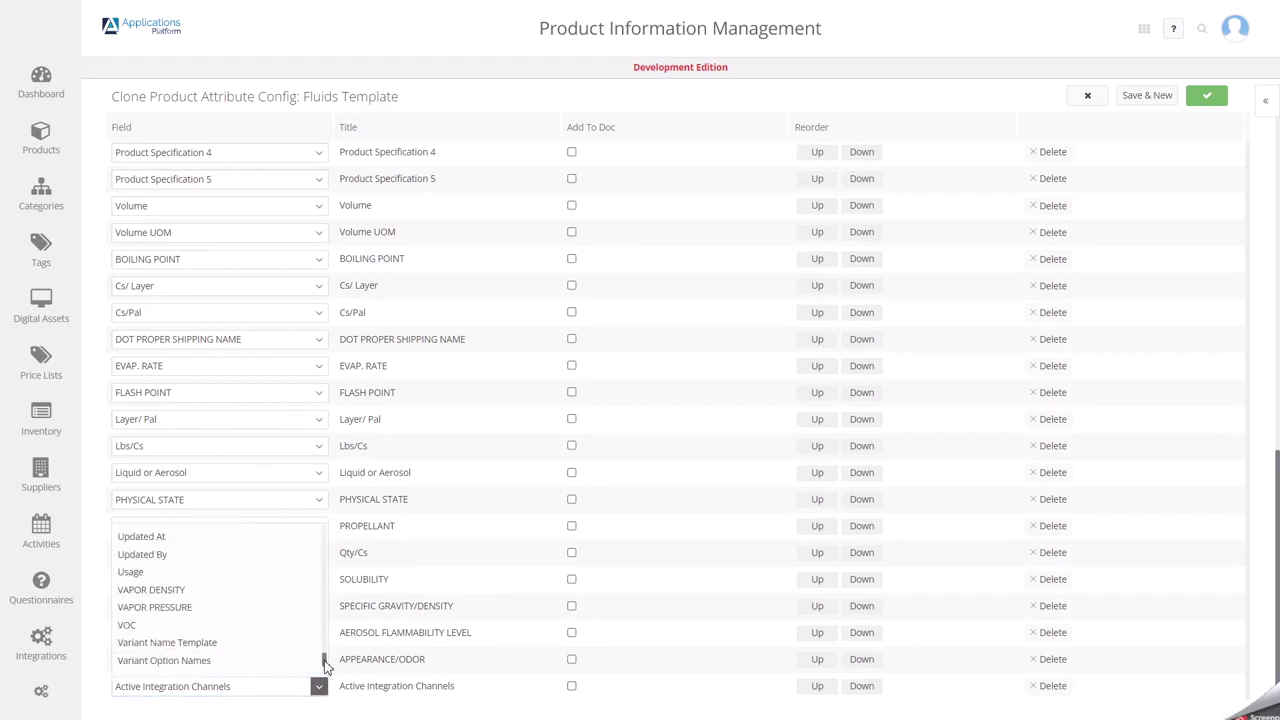
click(185, 596)
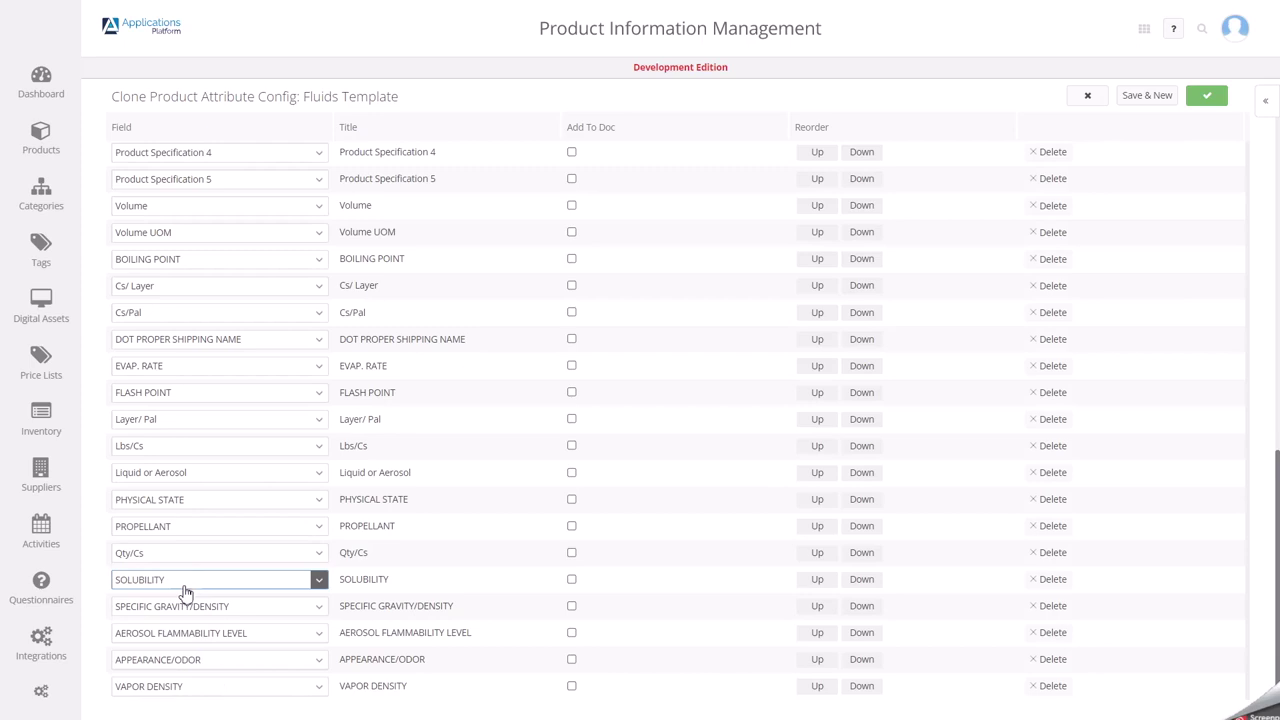
scroll(231, 374, up, 4)
scroll(231, 374, up, 3)
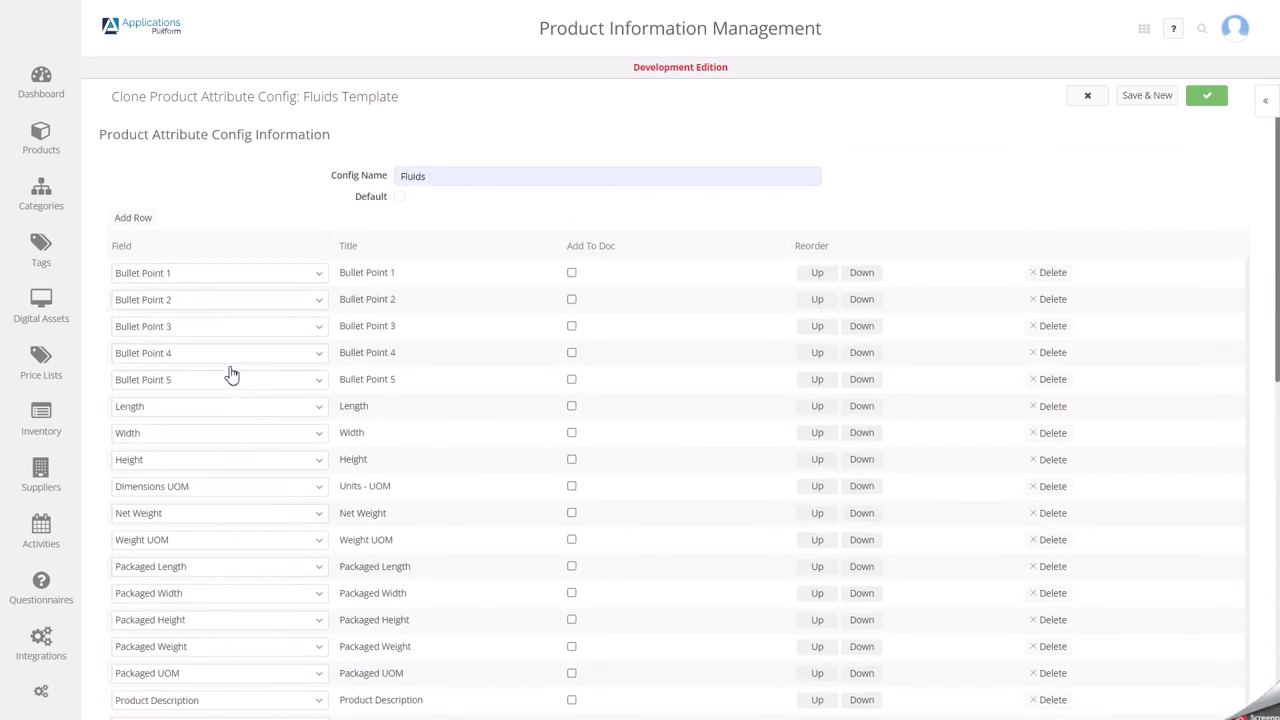
Add two more attribute rows and pick a quantity field near Qty Sold PA for the last
click(150, 222)
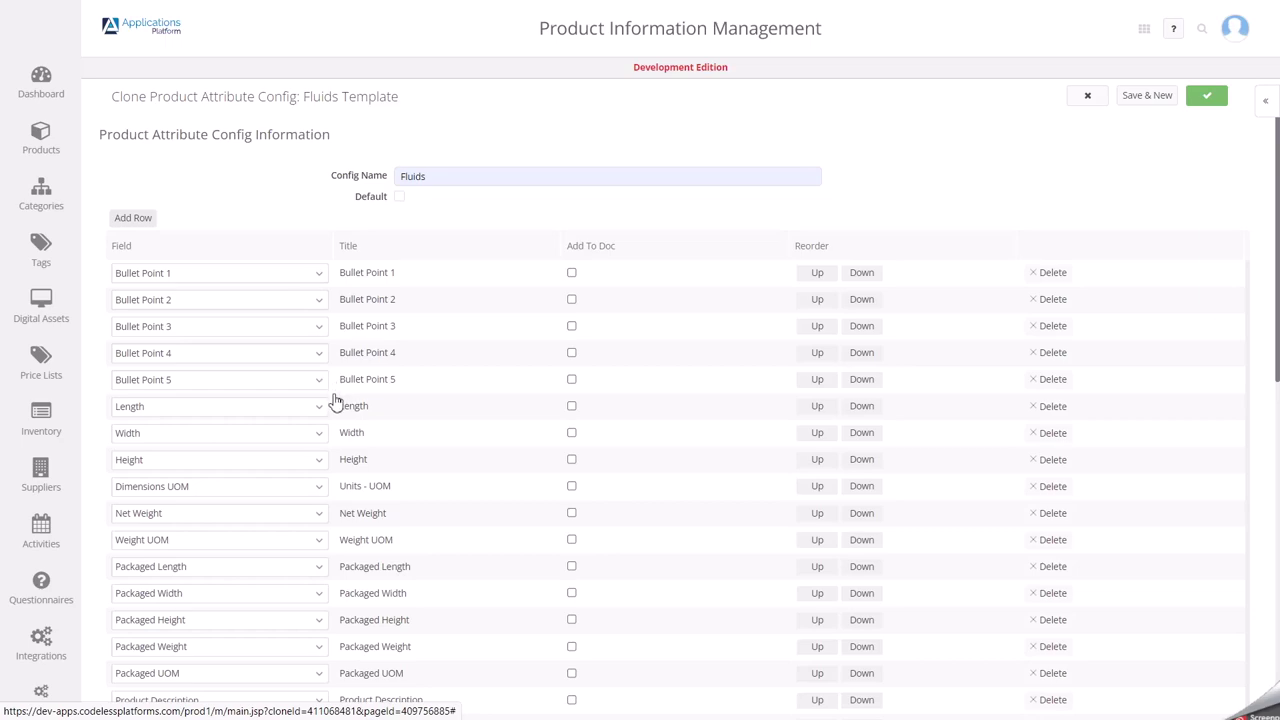
scroll(240, 494, down, 10)
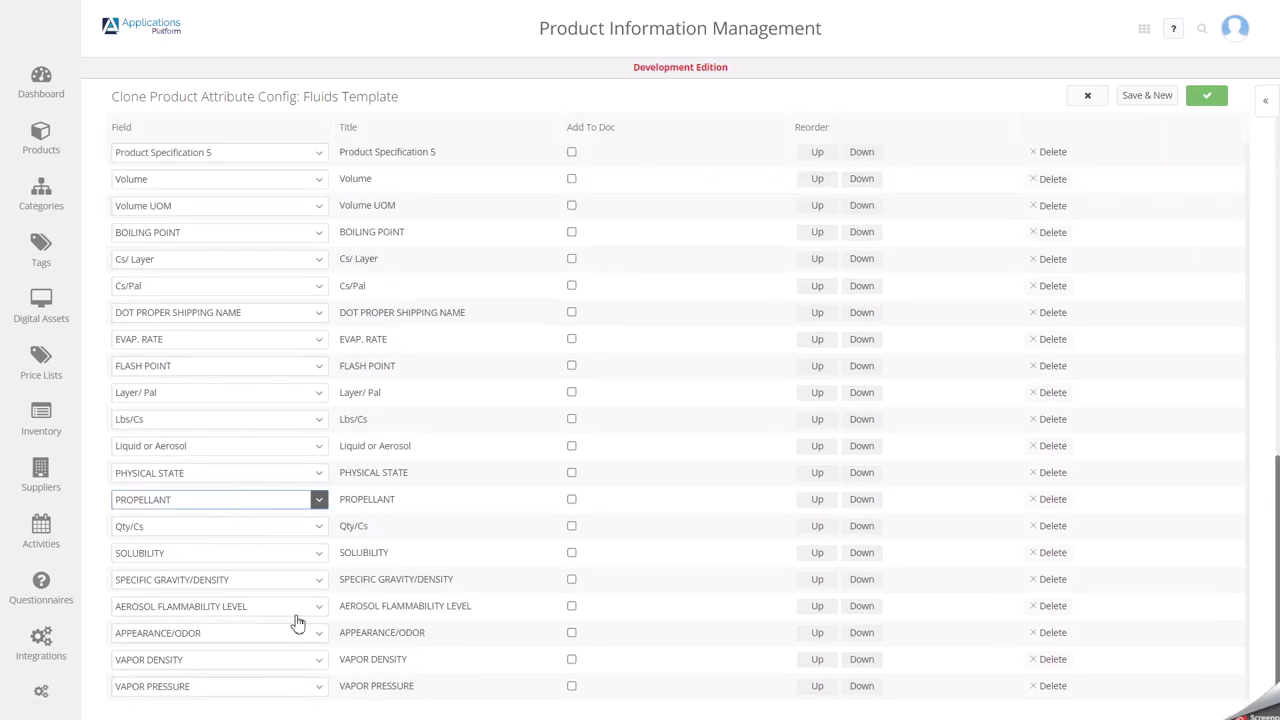
scroll(137, 155, up, 10)
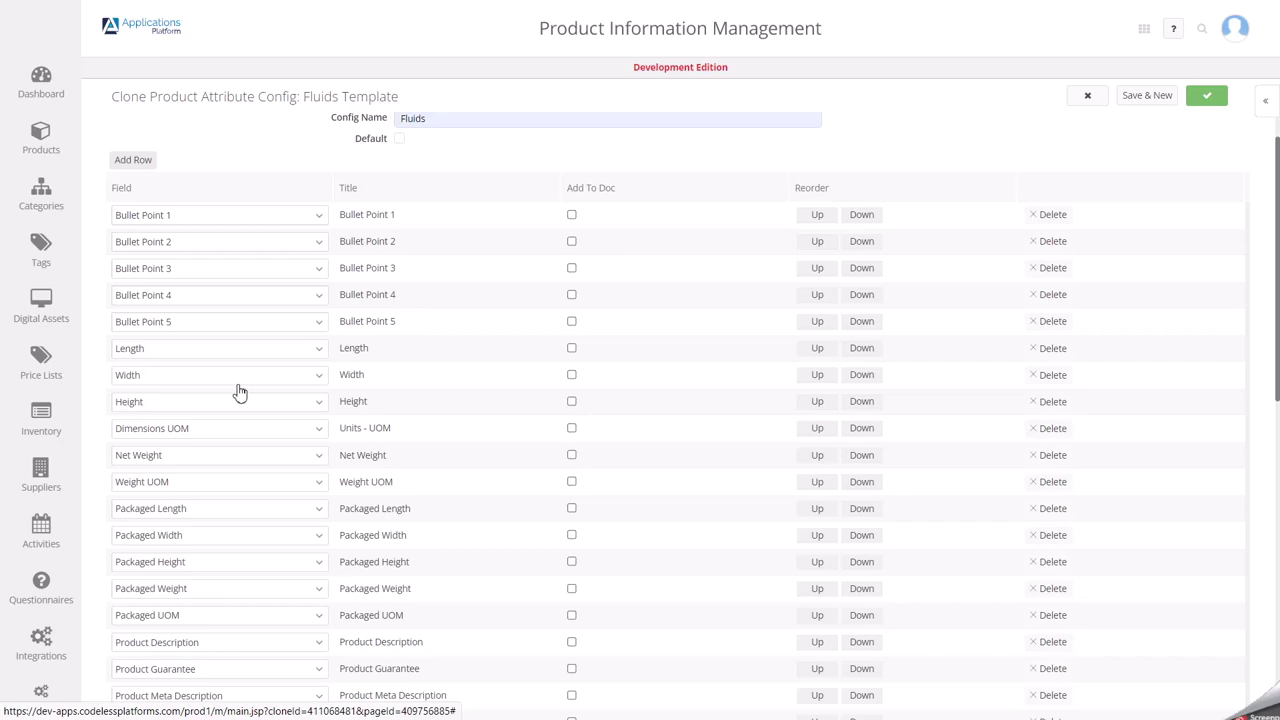
scroll(240, 392, down, 10)
scroll(238, 398, up, 10)
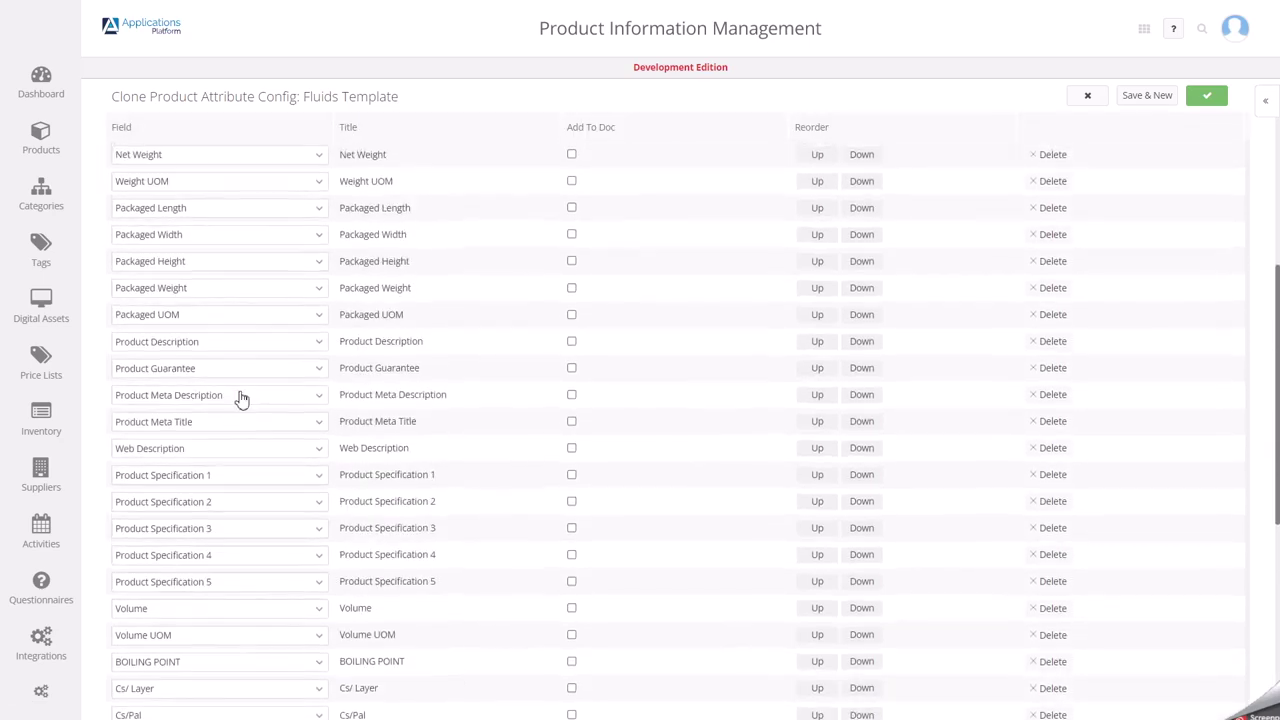
click(133, 219)
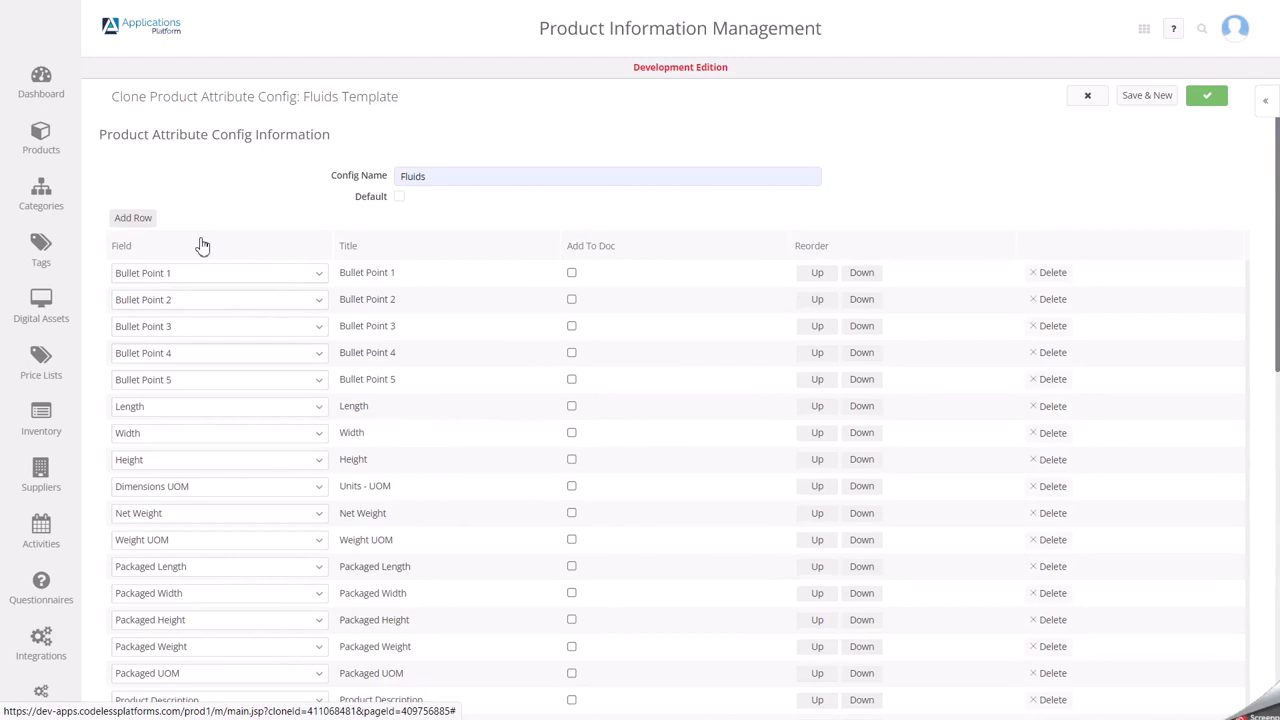
scroll(202, 246, down, 10)
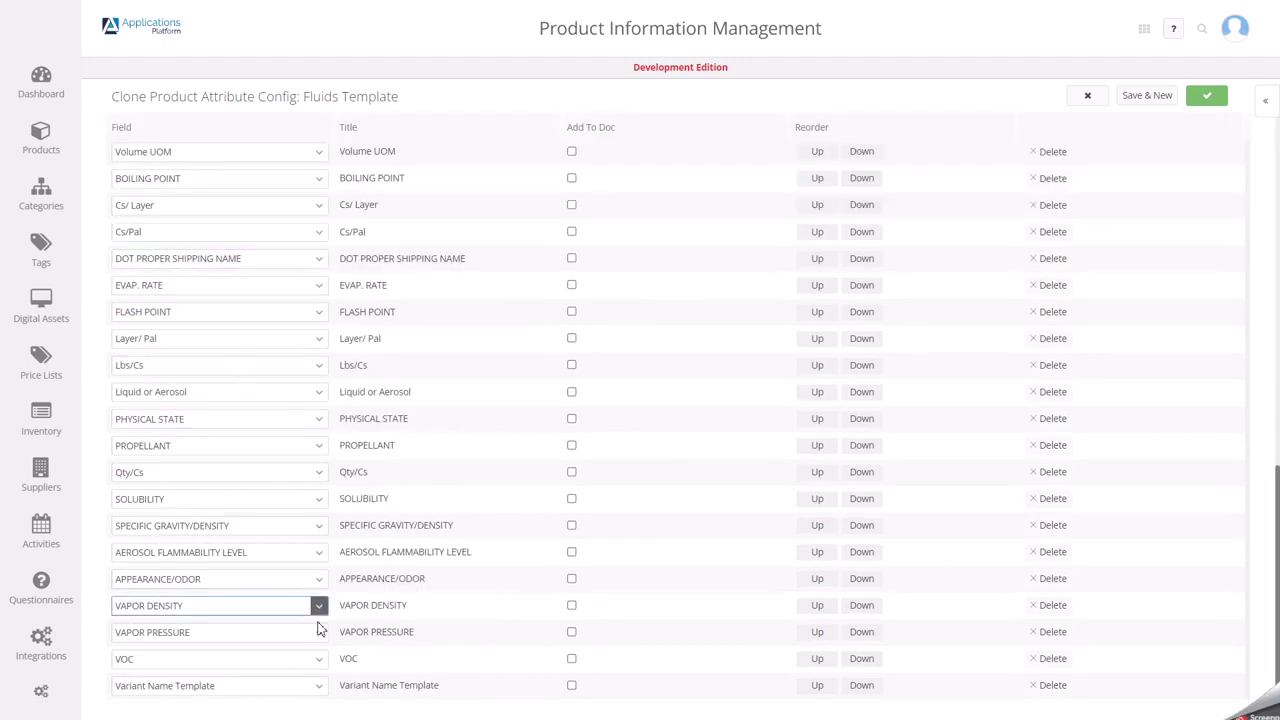
click(320, 687)
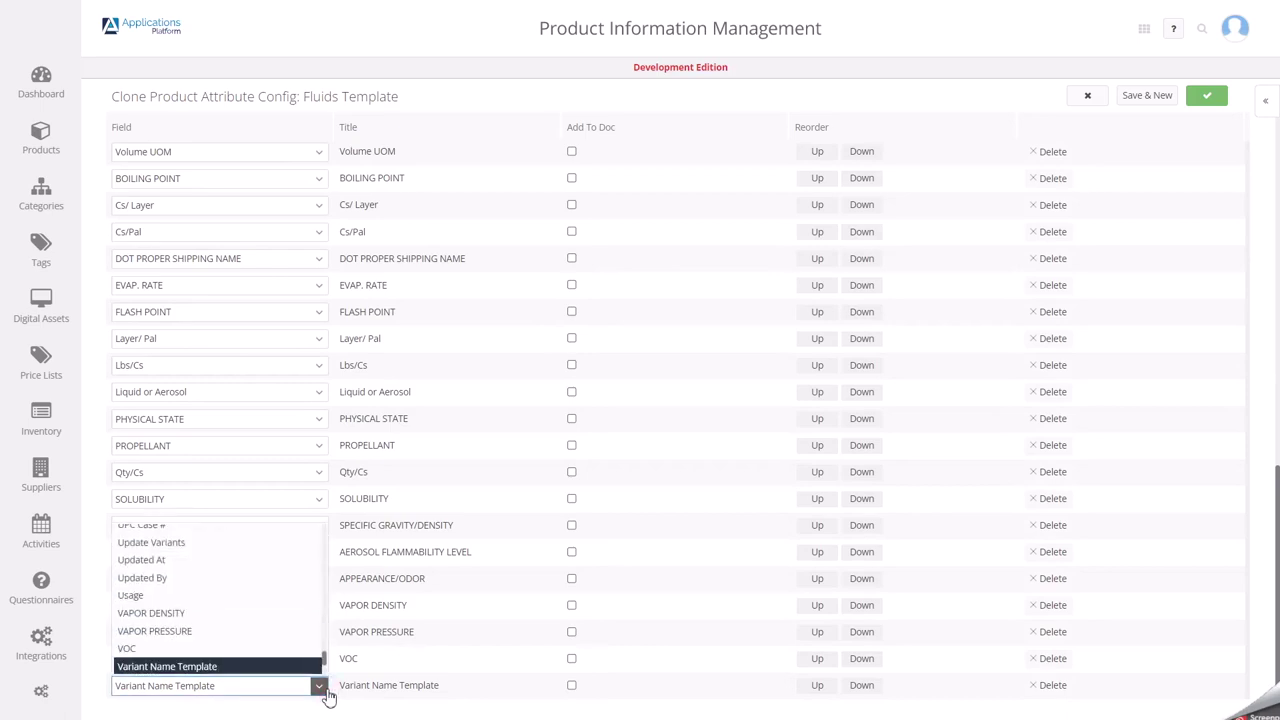
key(q)
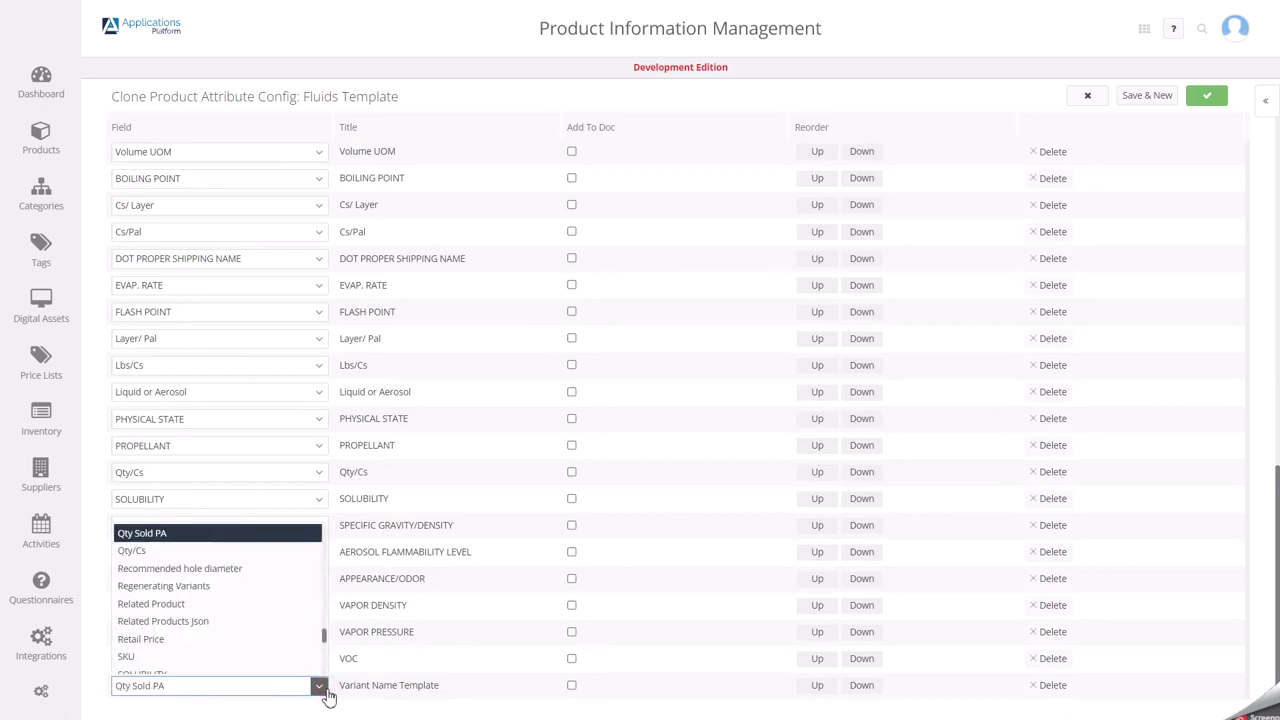
click(135, 552)
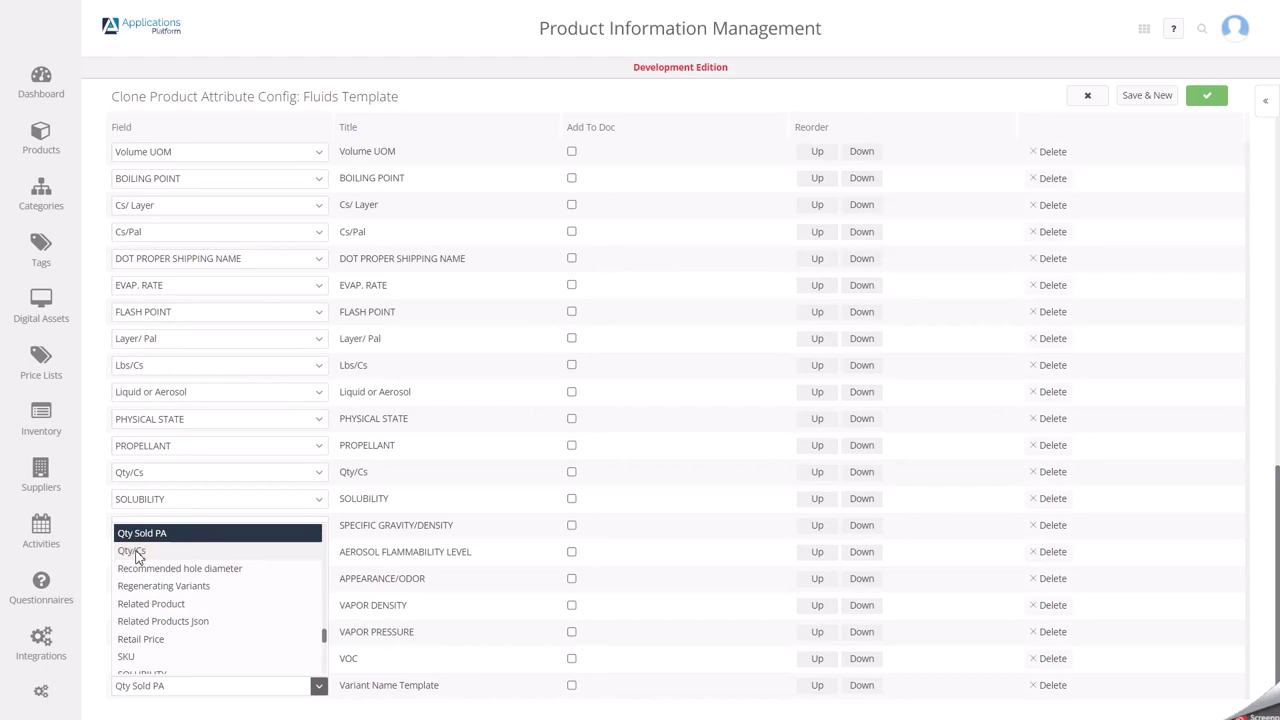
Save the clone as the Fluids config, reopen it, then go to the Categories page
click(1207, 95)
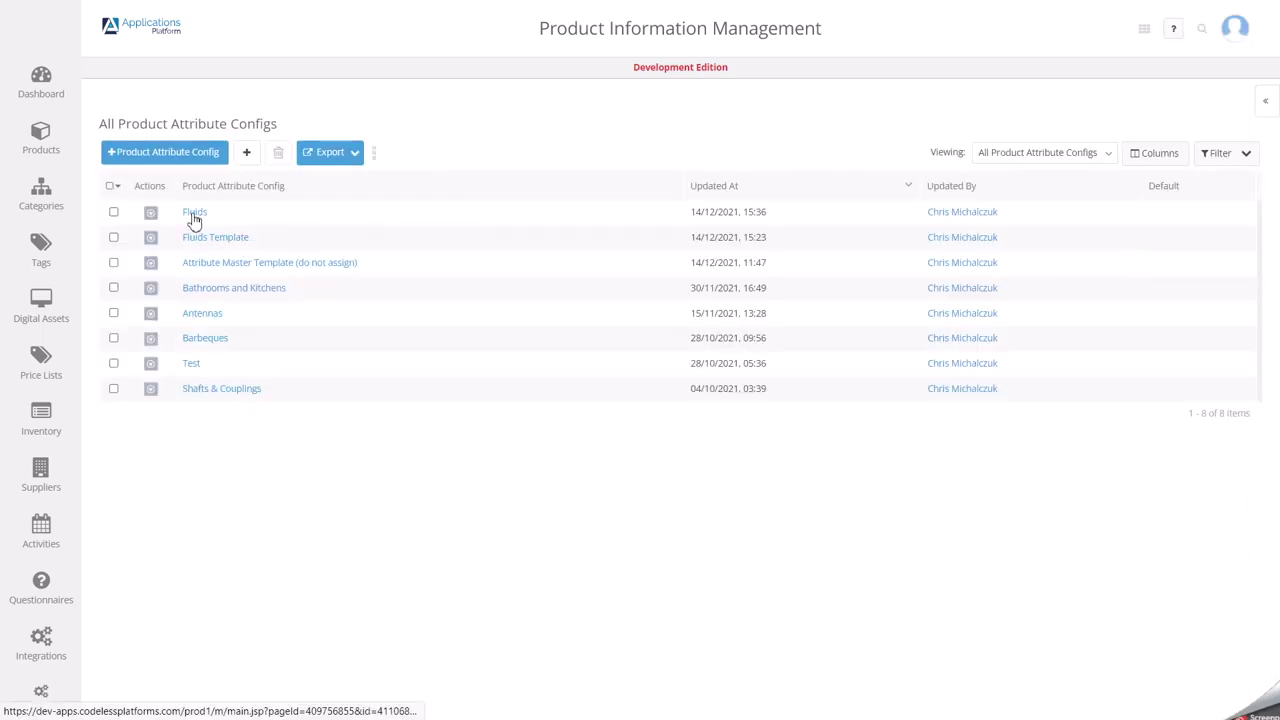
click(194, 216)
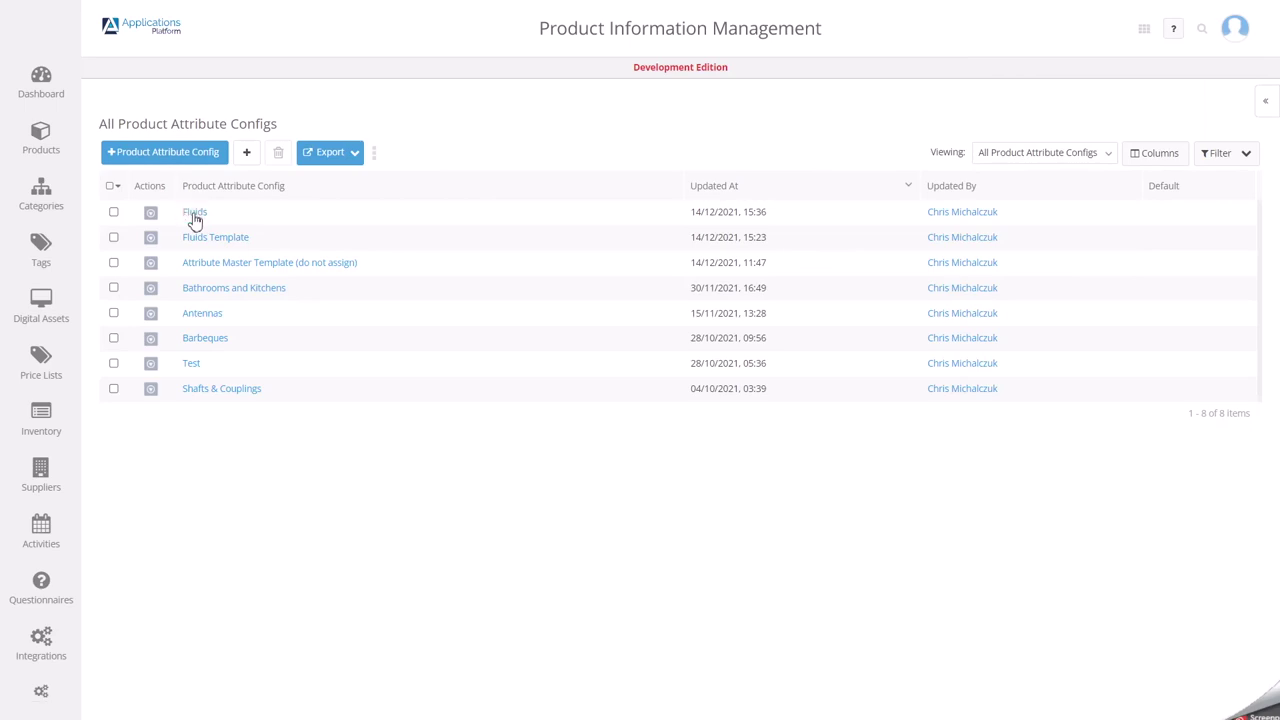
click(47, 202)
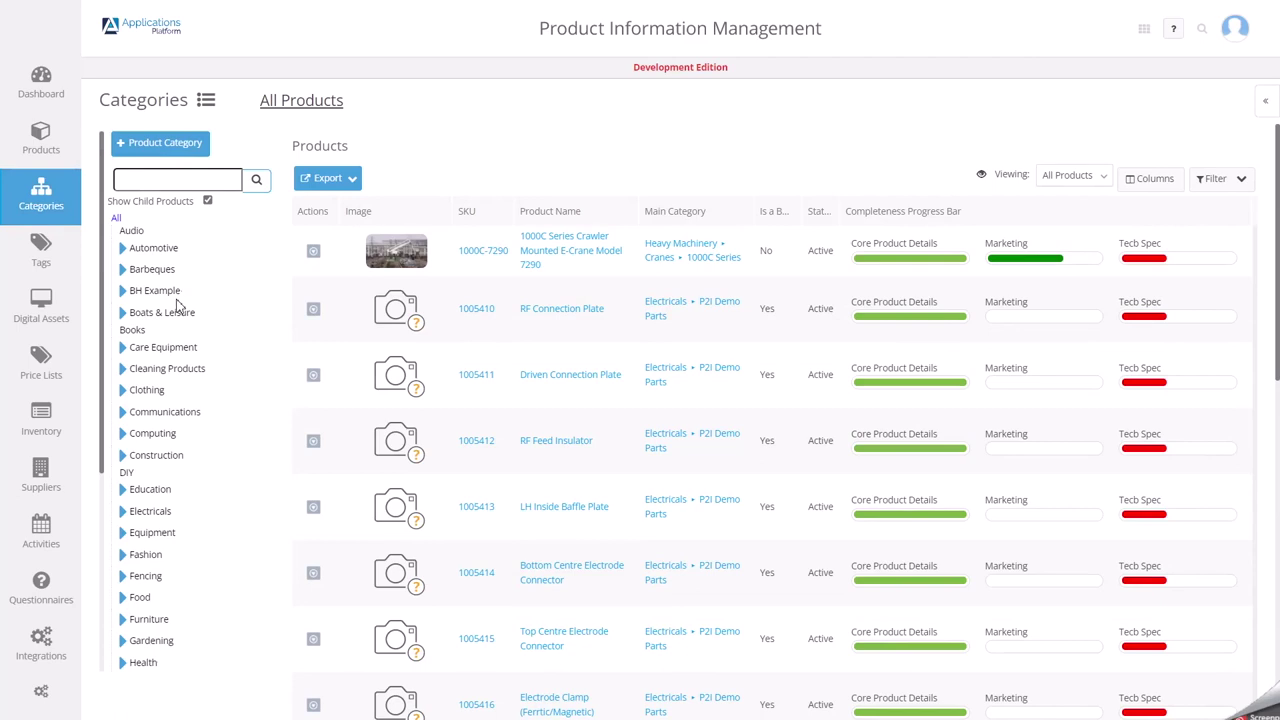
Browse the brake cleaner products under Cleaning Products › Heavy Duty › Brake Maintenance
click(121, 369)
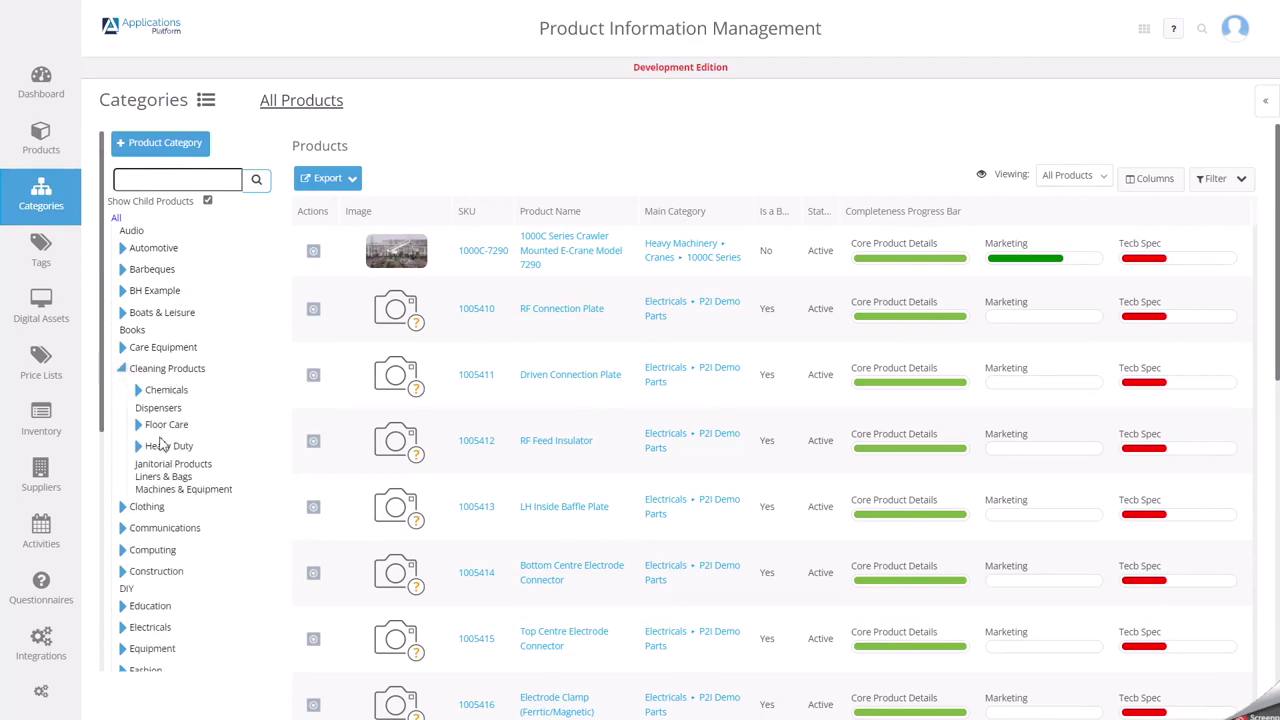
click(139, 448)
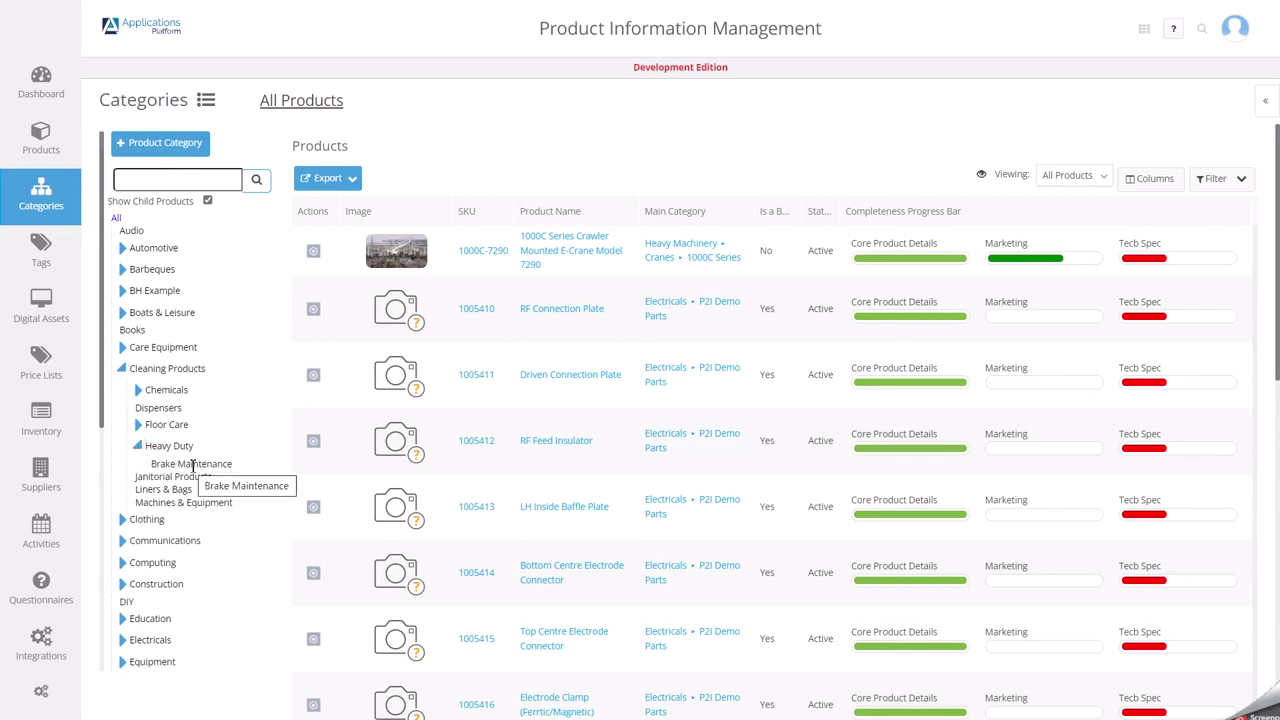
click(191, 465)
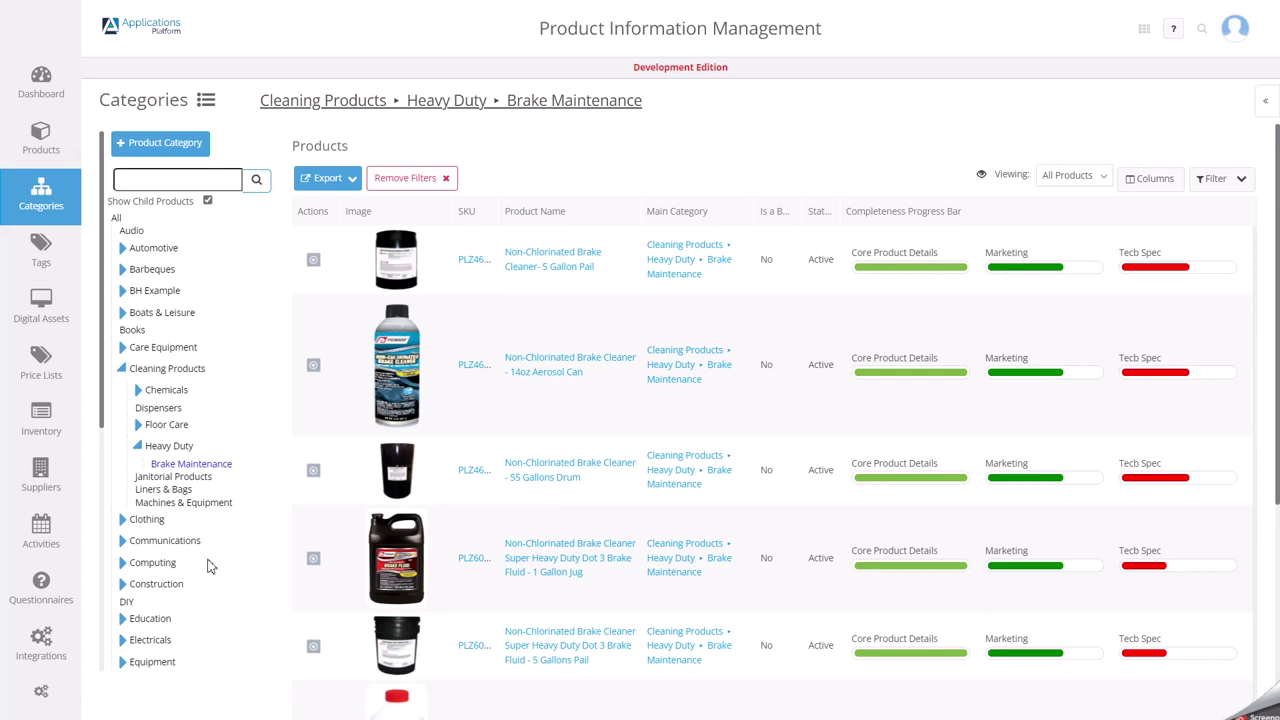
click(170, 463)
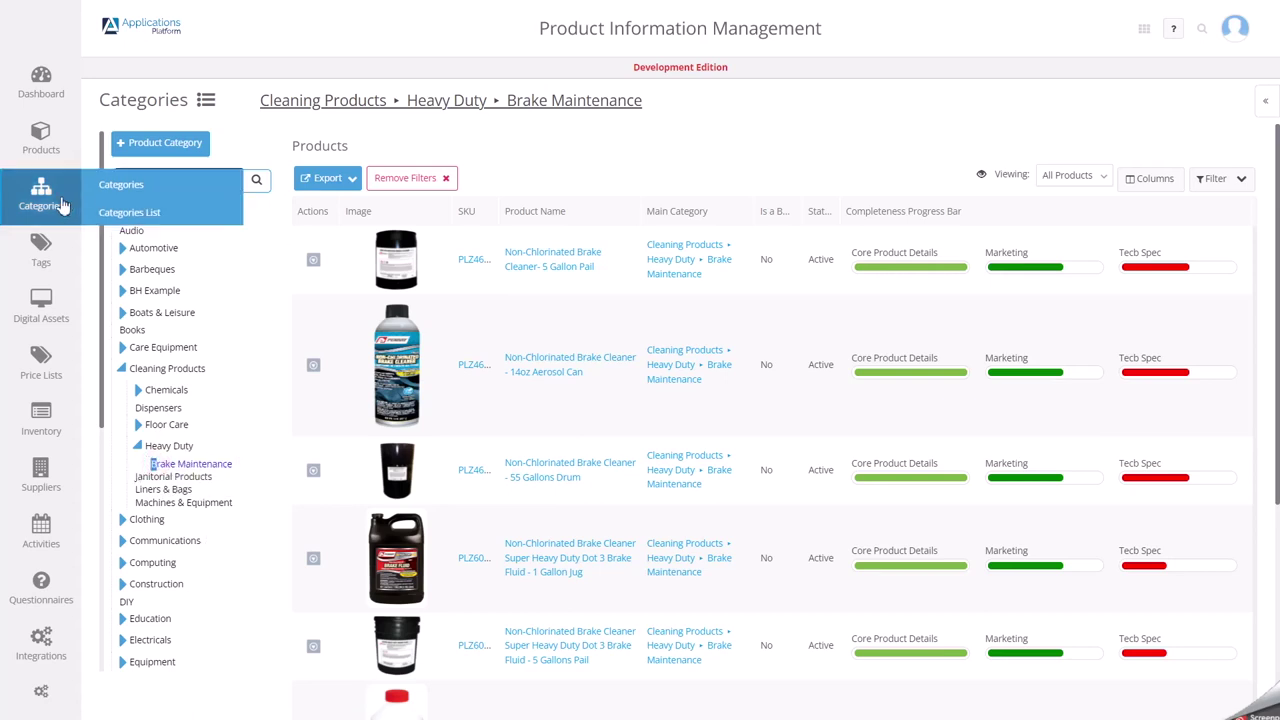
Open the Fluids attribute config and view its empty Categories tab
mouse_move(43, 129)
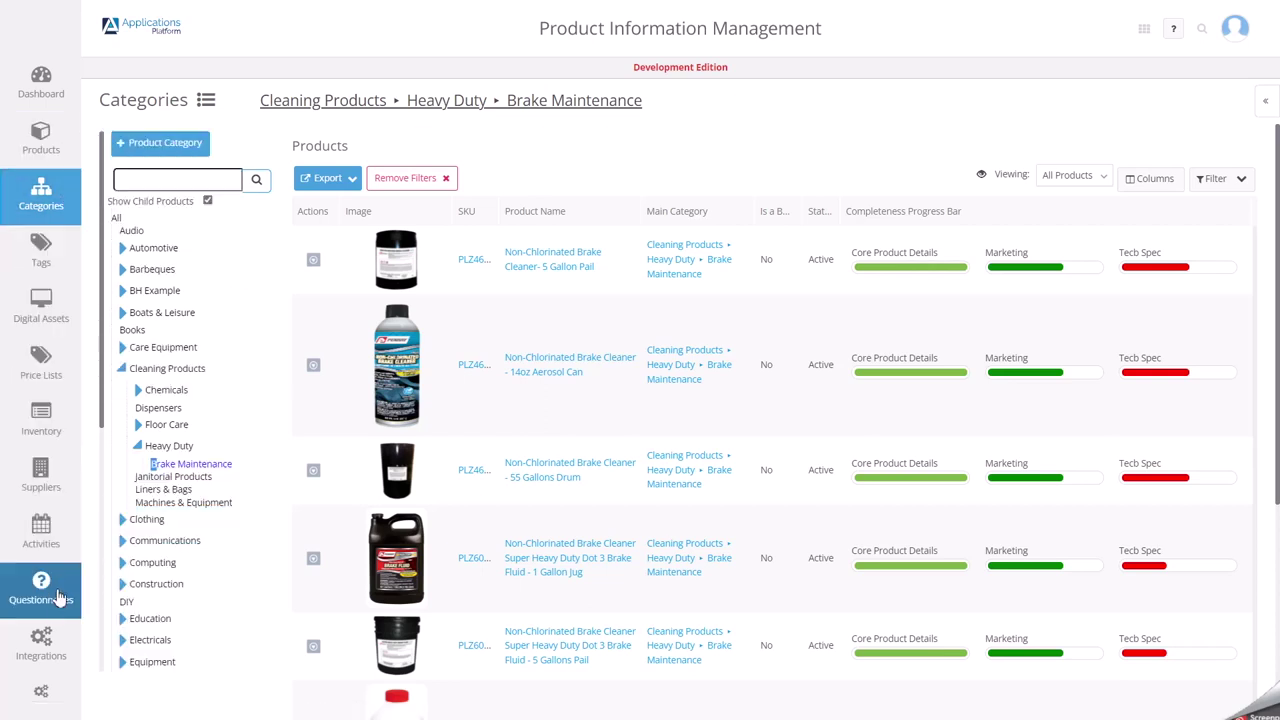
scroll(58, 610, down, 3)
mouse_move(60, 577)
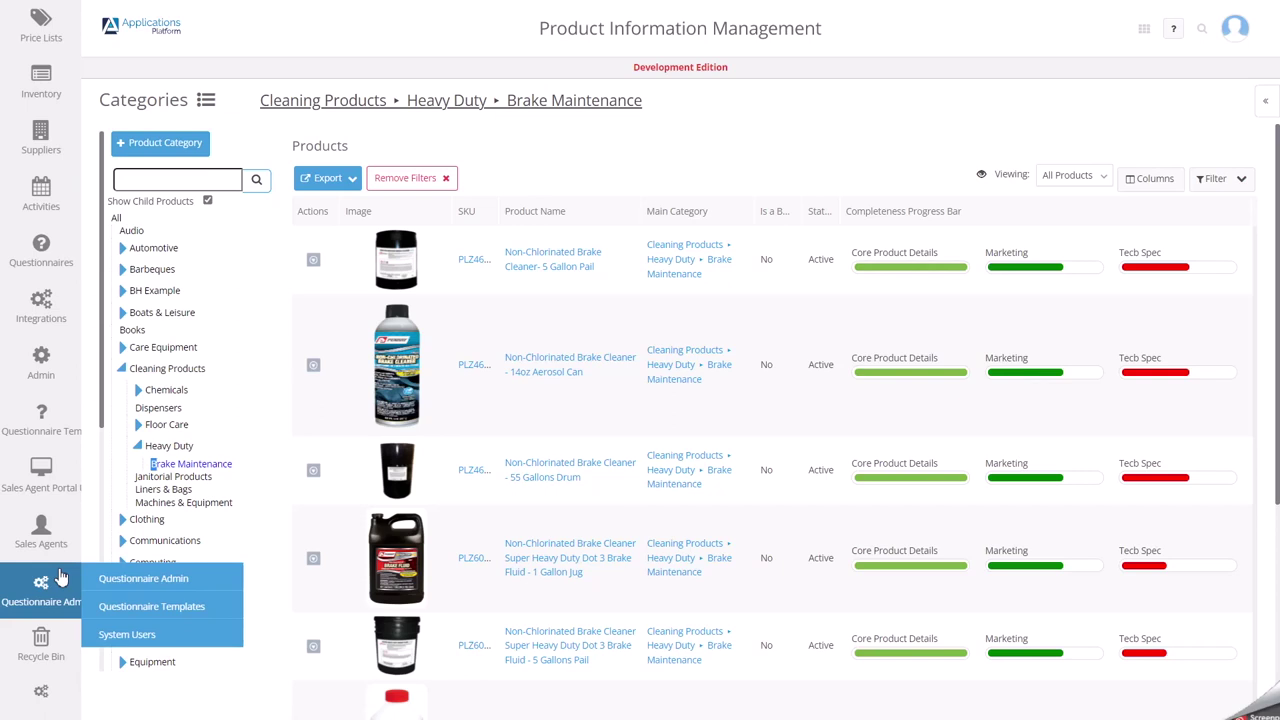
click(145, 410)
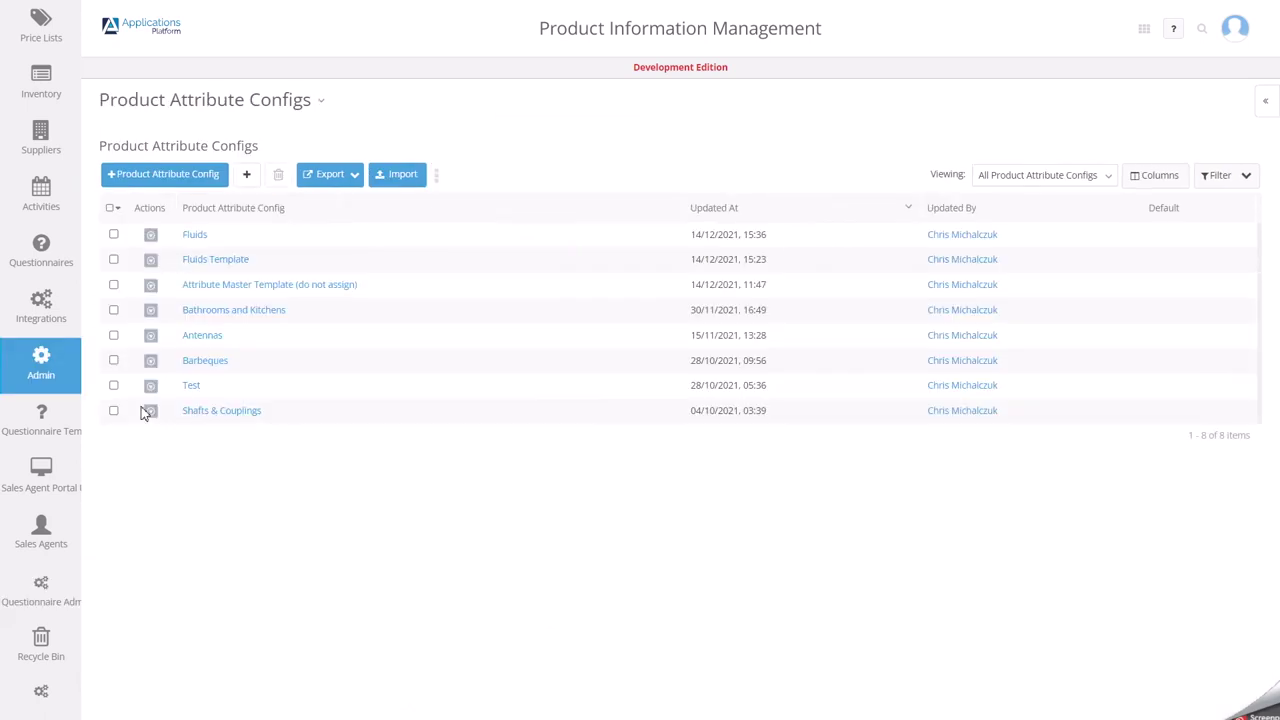
click(197, 236)
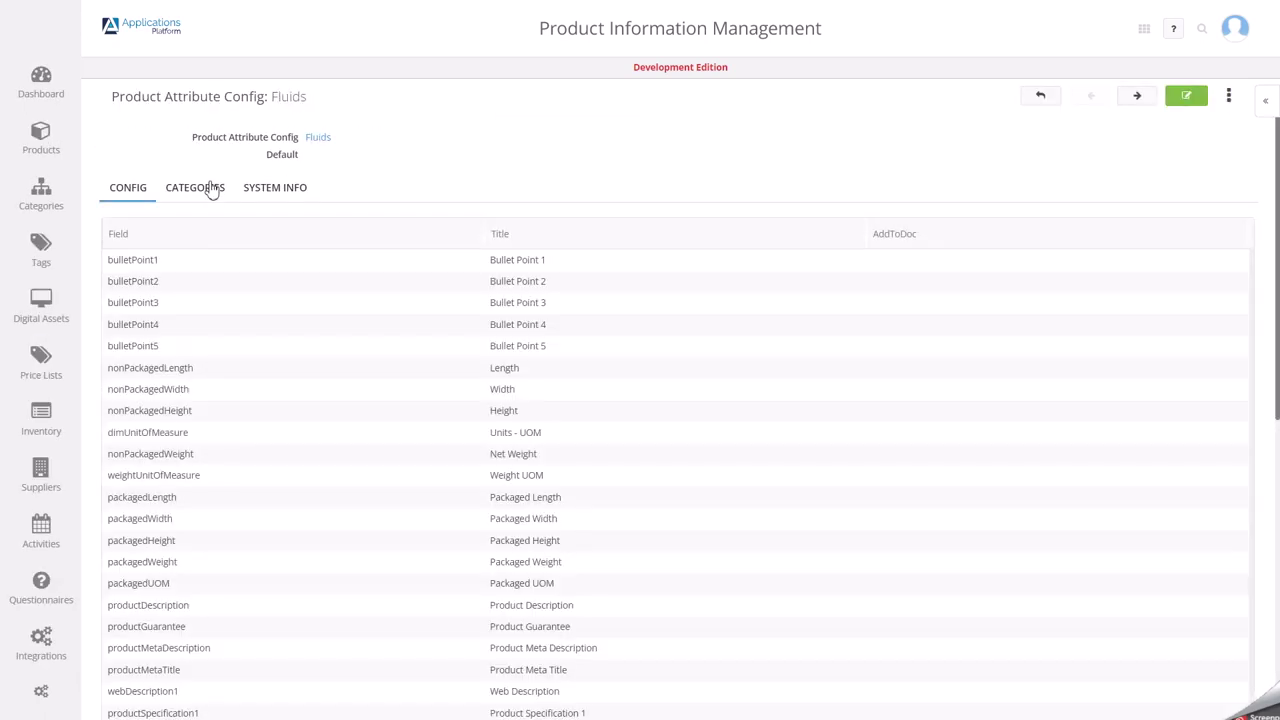
click(206, 189)
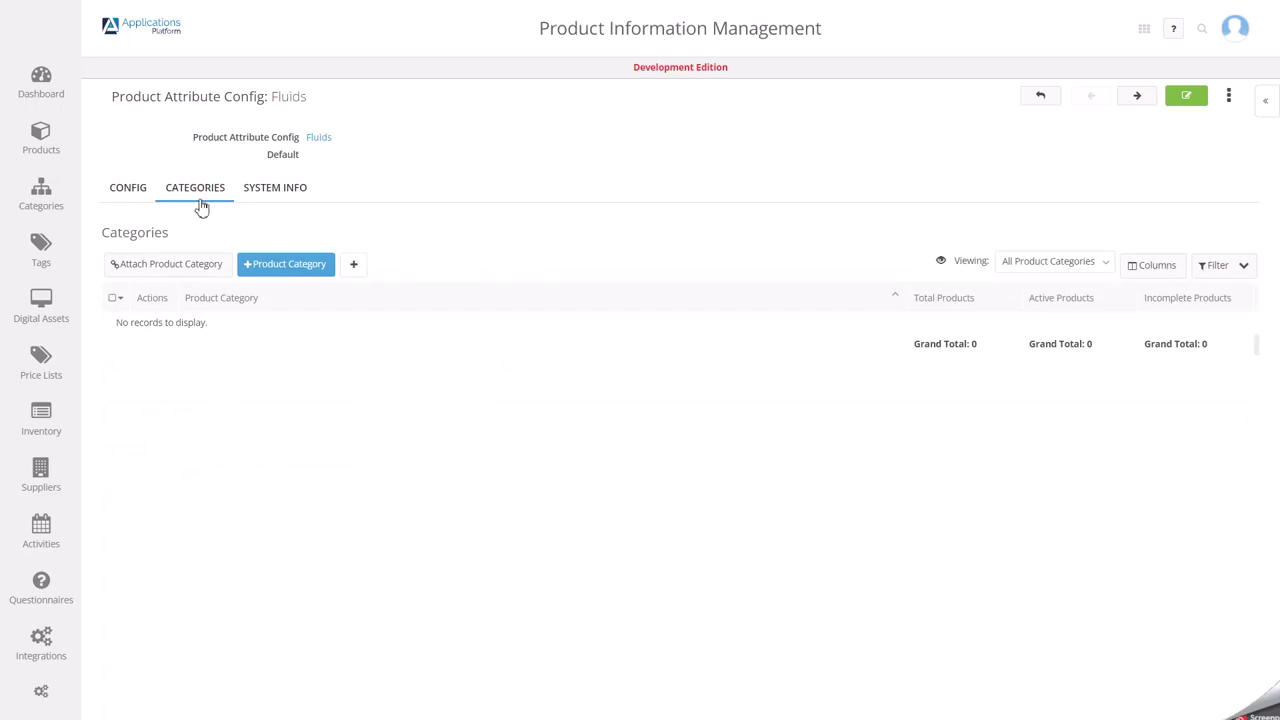
Search 'brake' and attach the Brake Maintenance category to the Fluids config
click(178, 268)
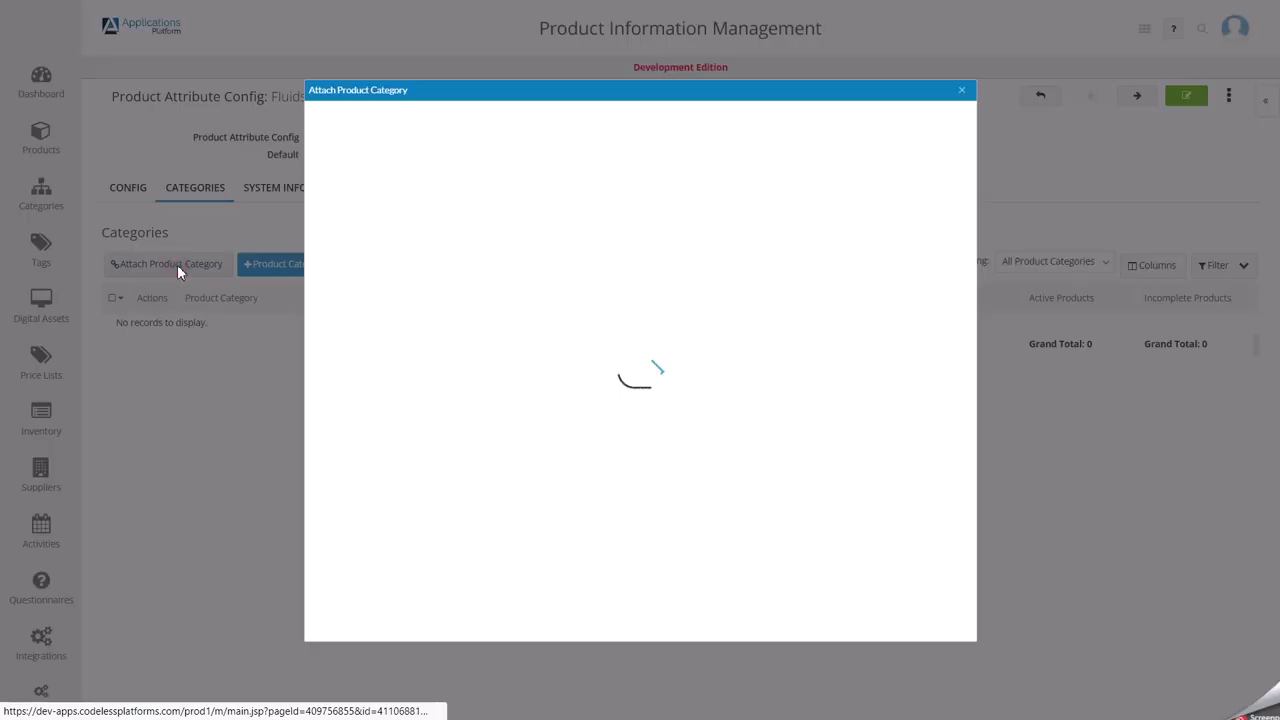
click(551, 217)
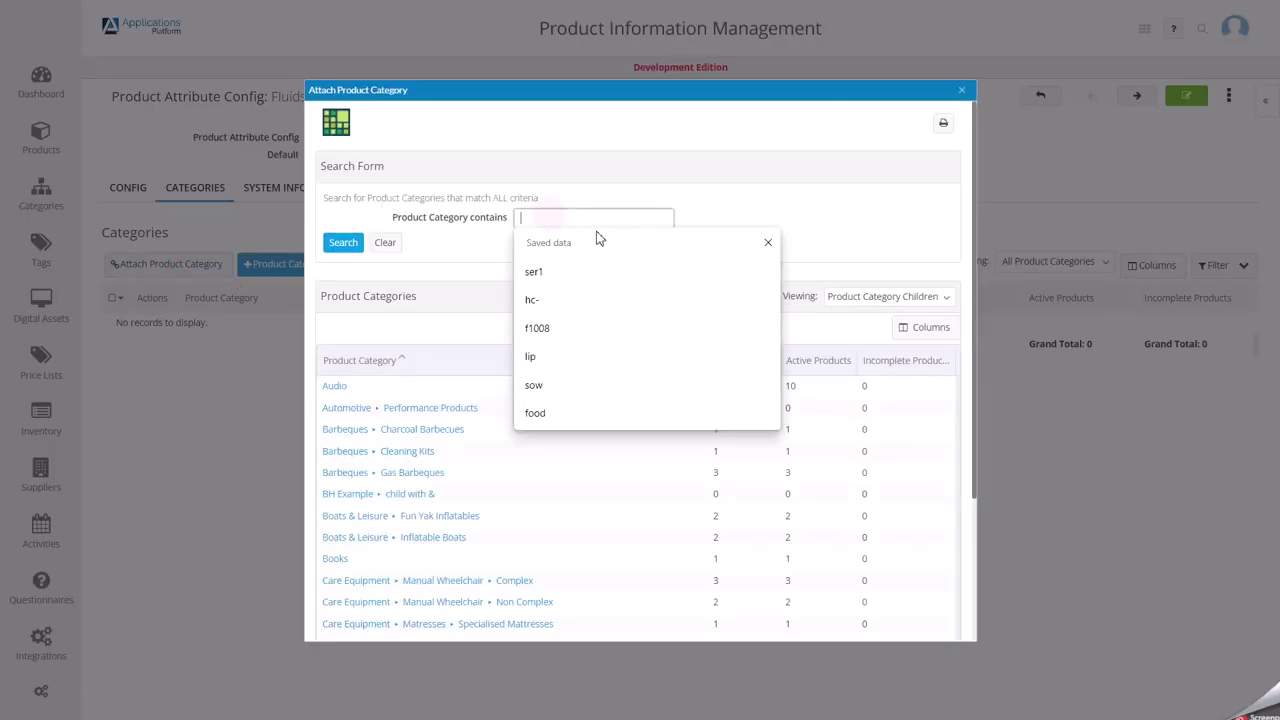
text(brake)
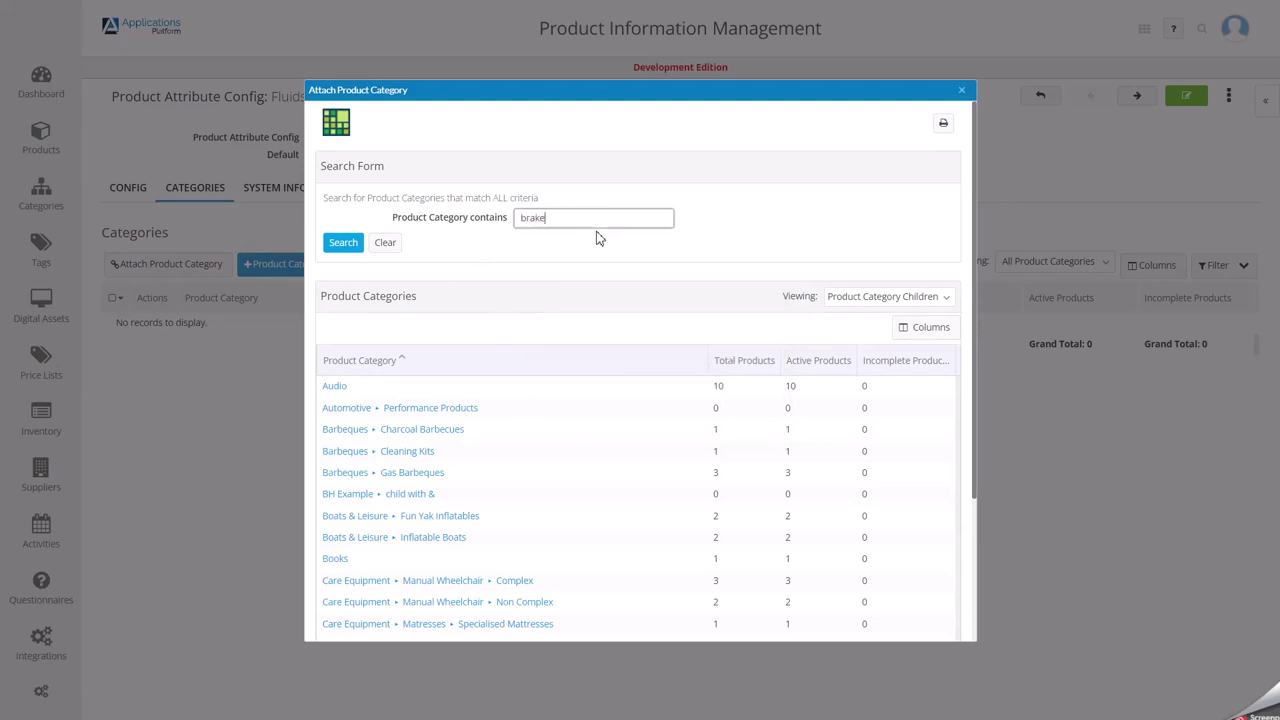
click(340, 248)
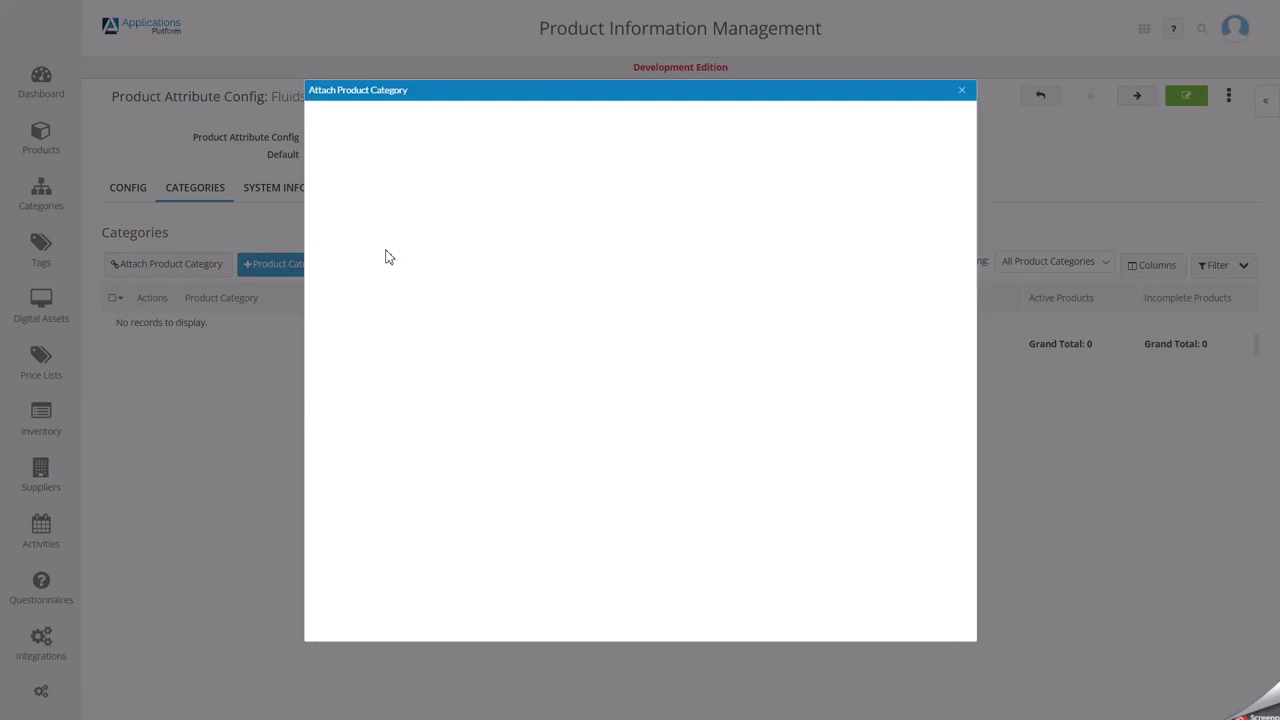
click(340, 388)
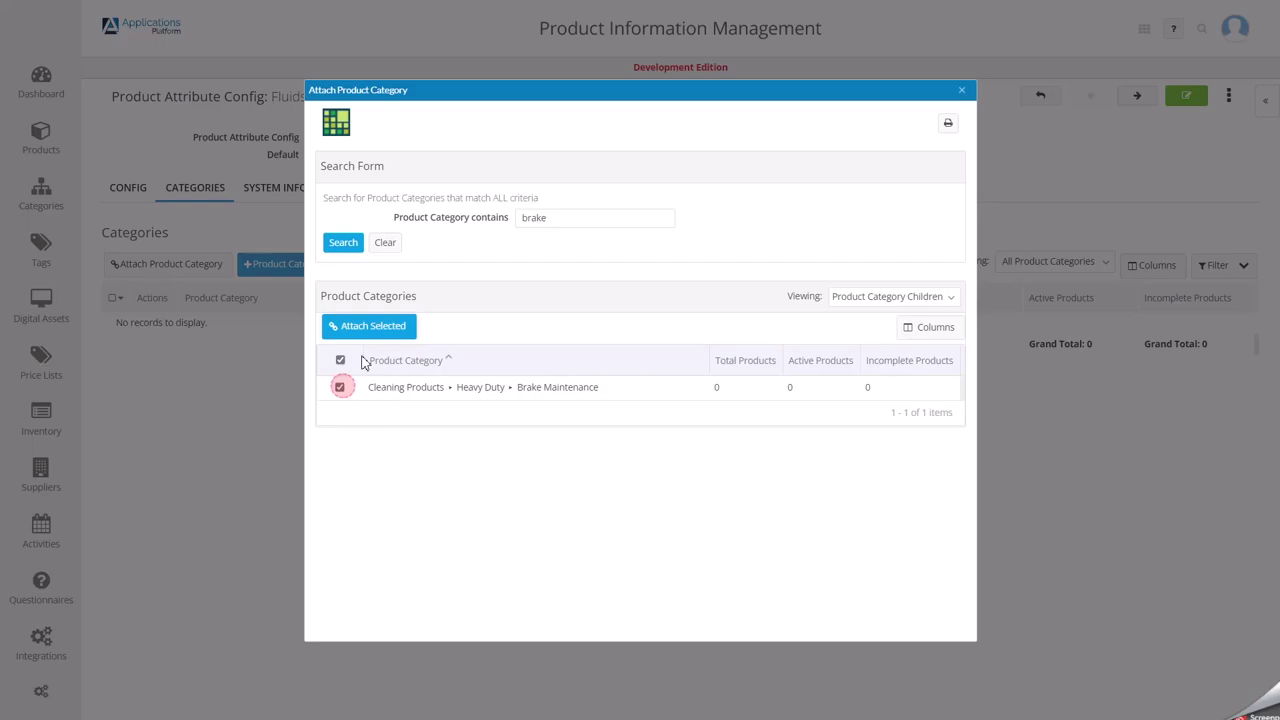
click(367, 330)
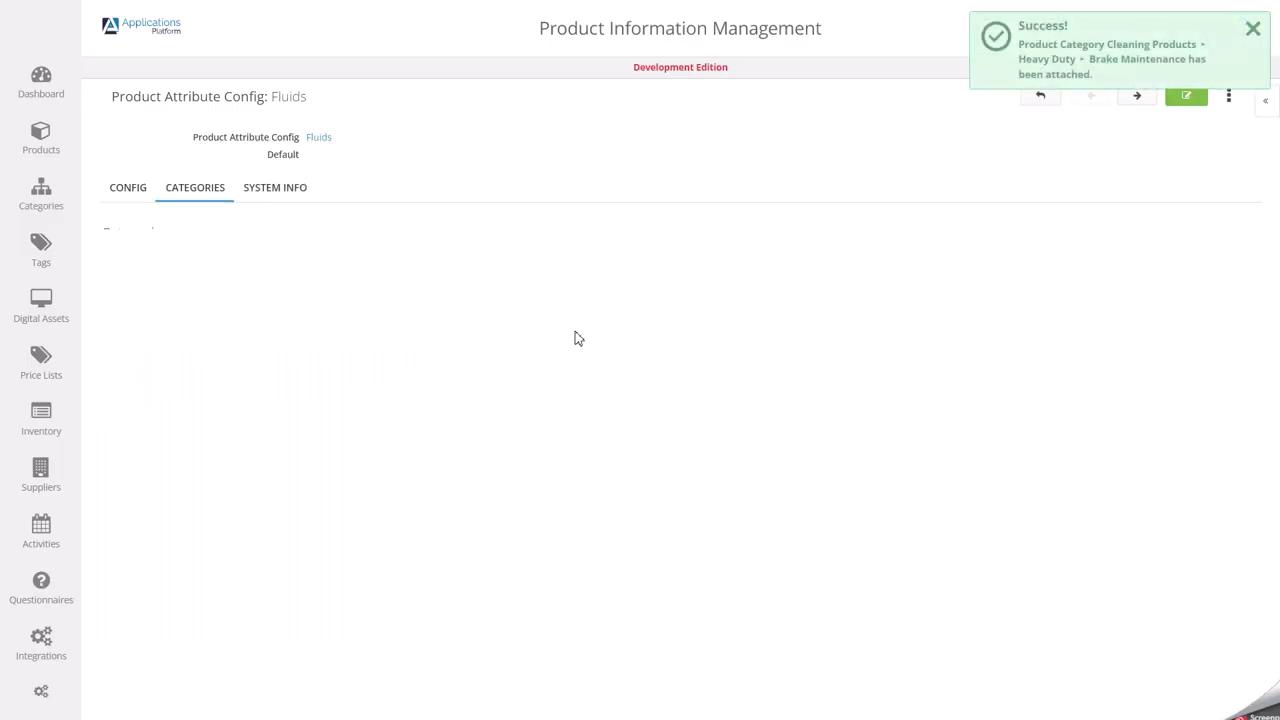
Put the Fluids config into edit mode, briefly checking the 1000C-7290 product page
click(1190, 97)
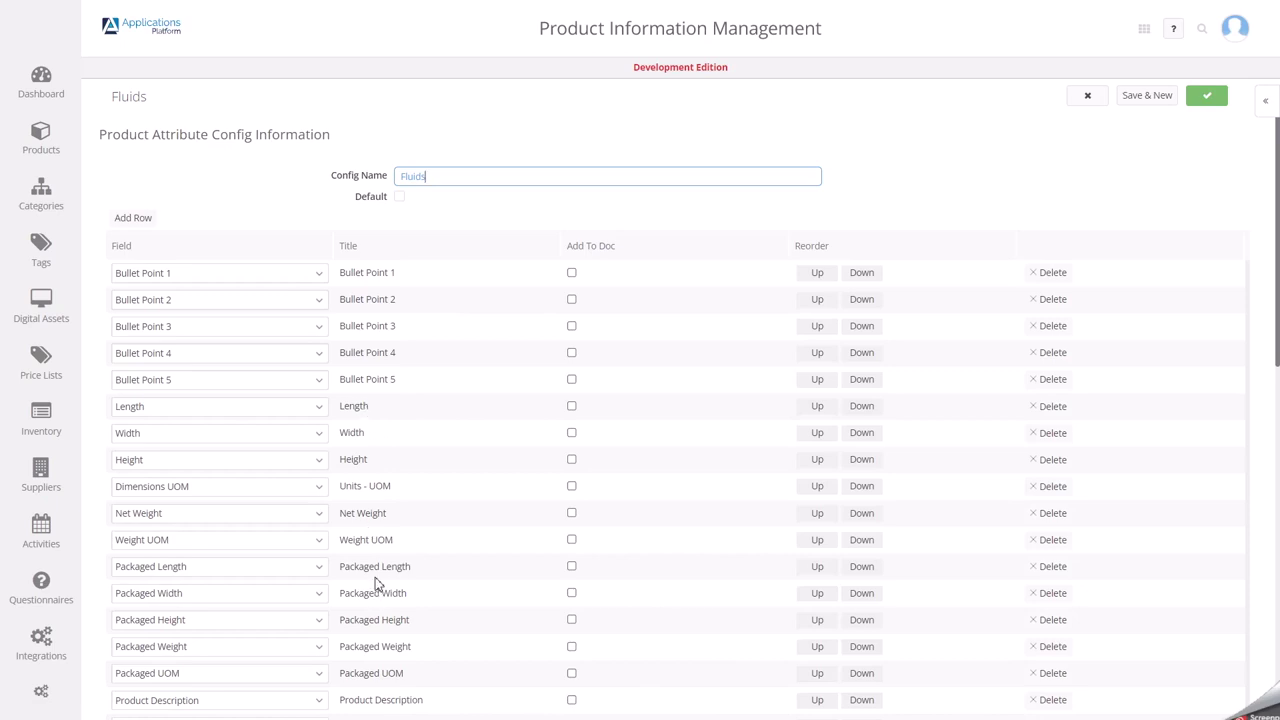
mouse_move(420, 4)
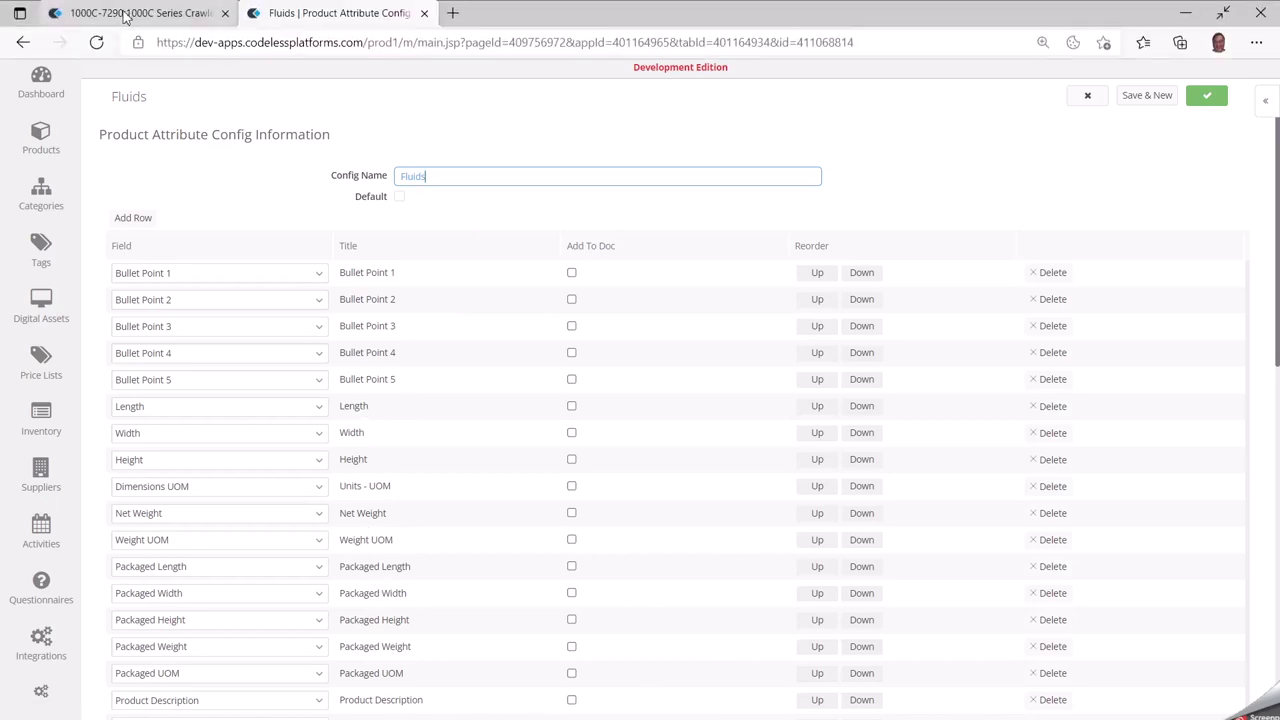
click(125, 14)
click(330, 8)
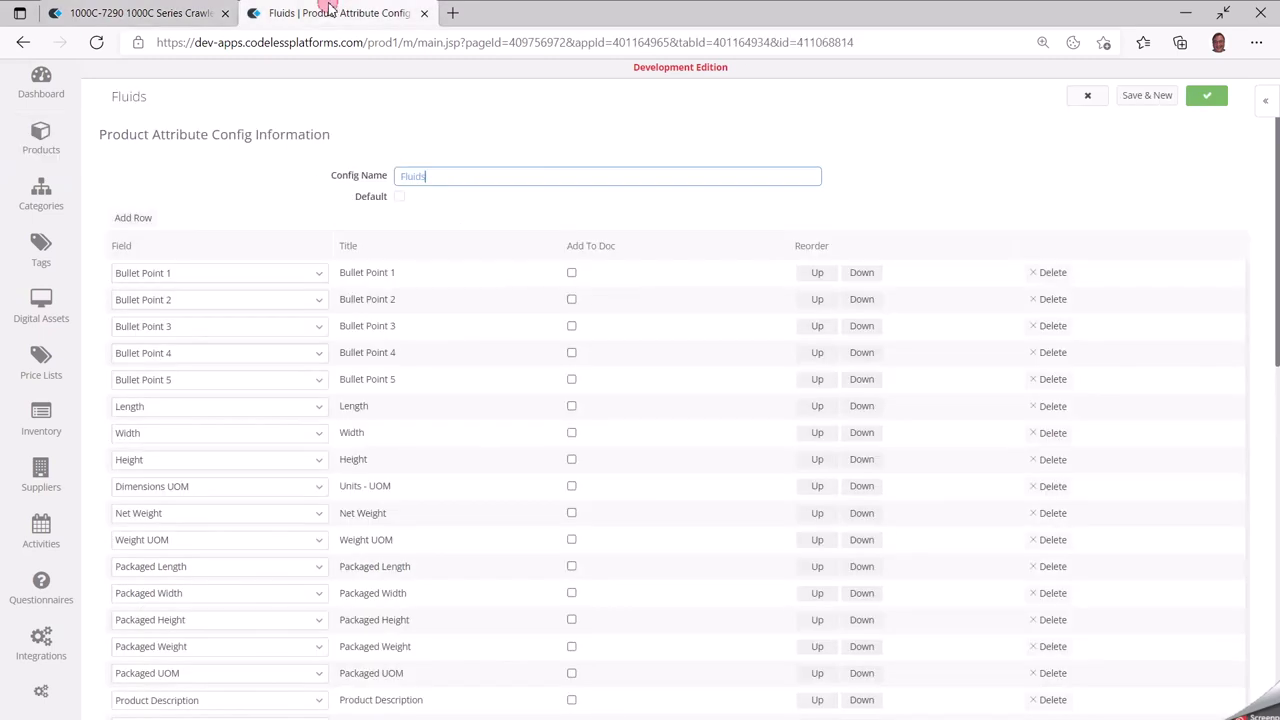
scroll(366, 539, down, 2)
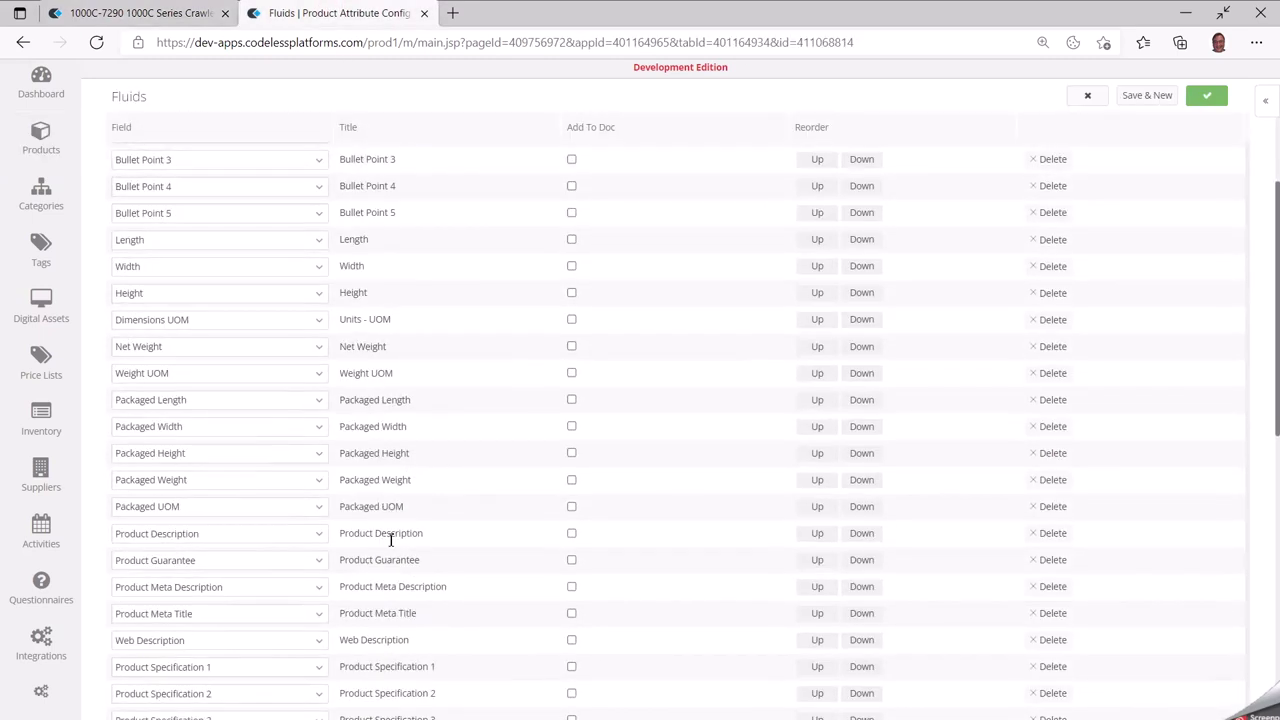
Retitle Packaged Length as Case Length and start replacing Packaged in the next title
click(375, 388)
double_click(380, 384)
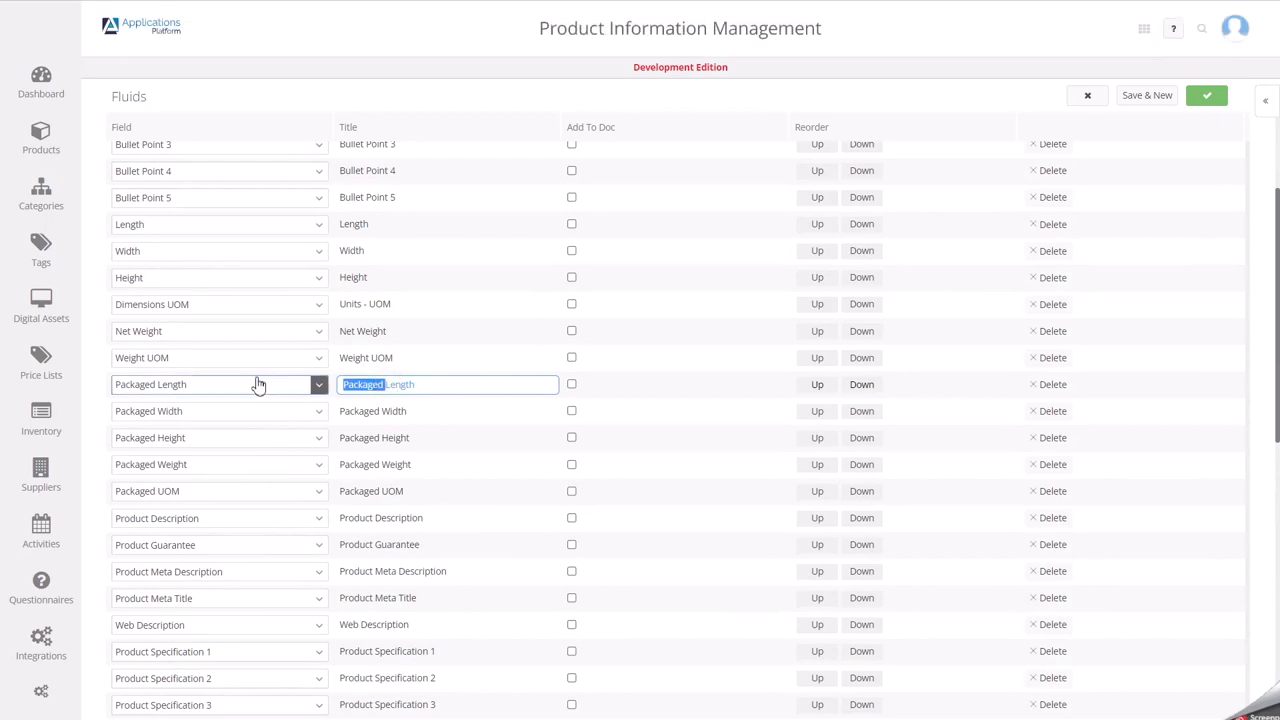
text(Case)
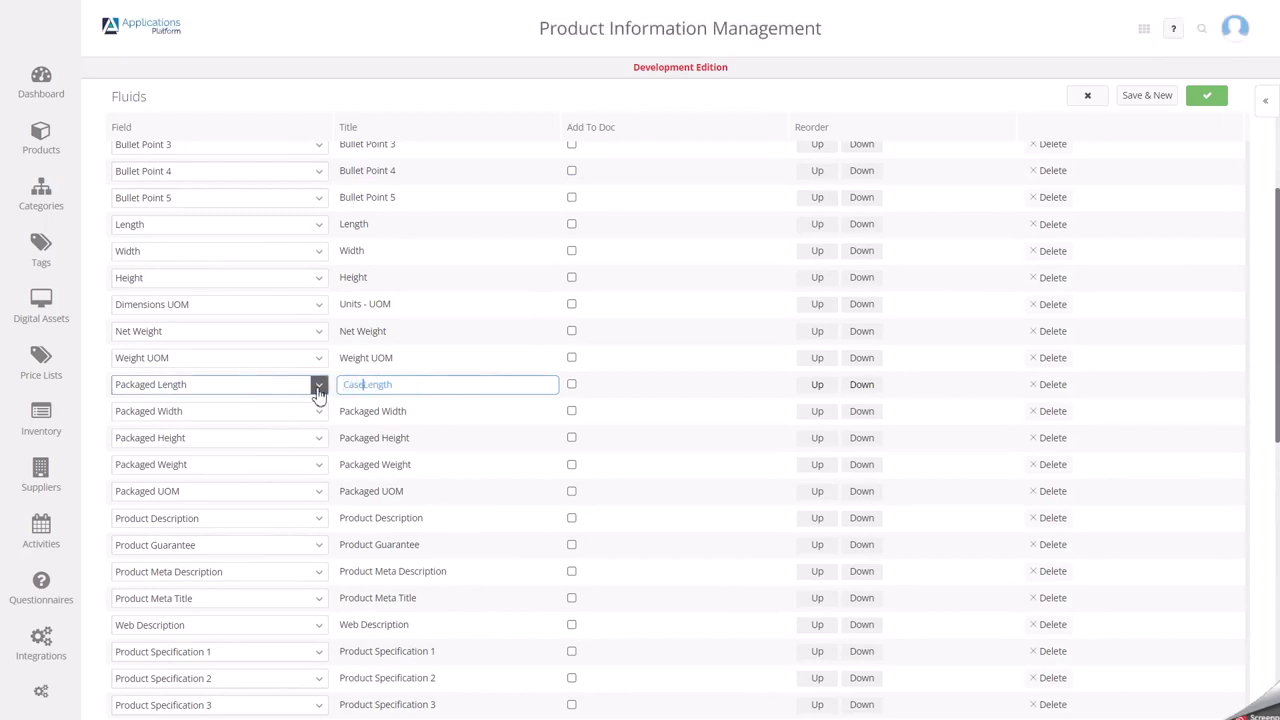
click(371, 411)
drag(345, 411, 414, 411)
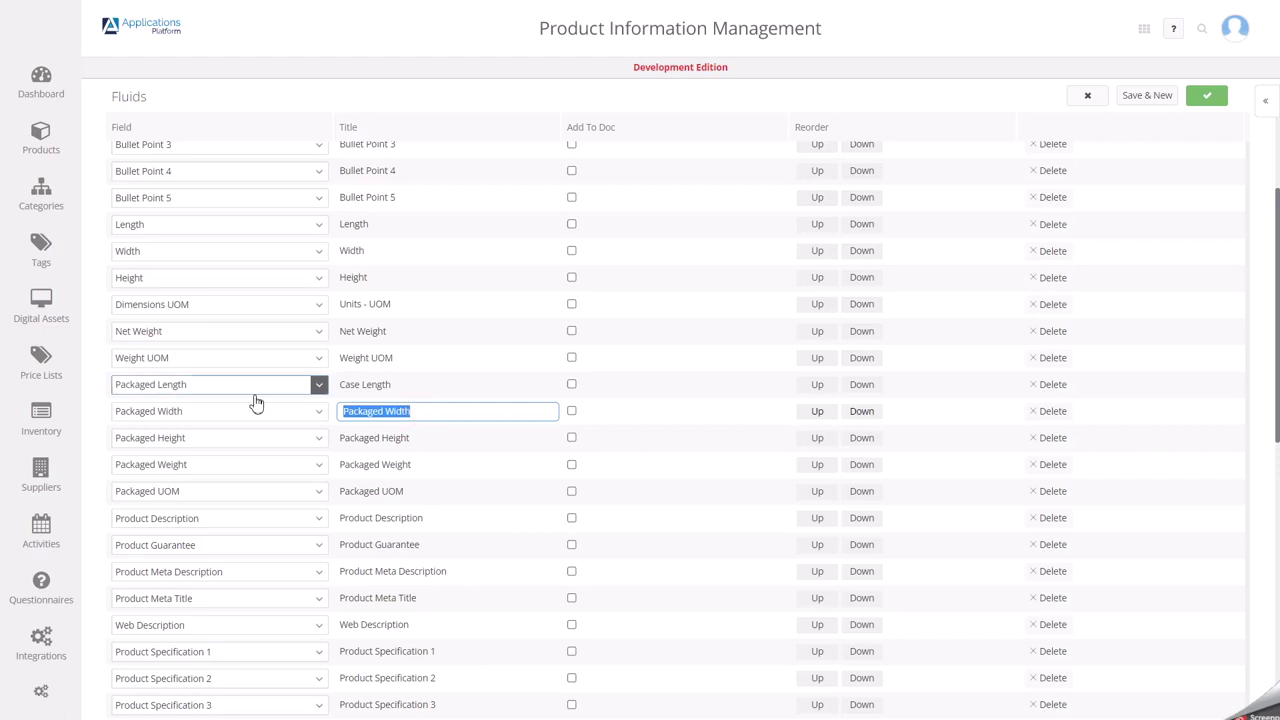
text(Case Depth)
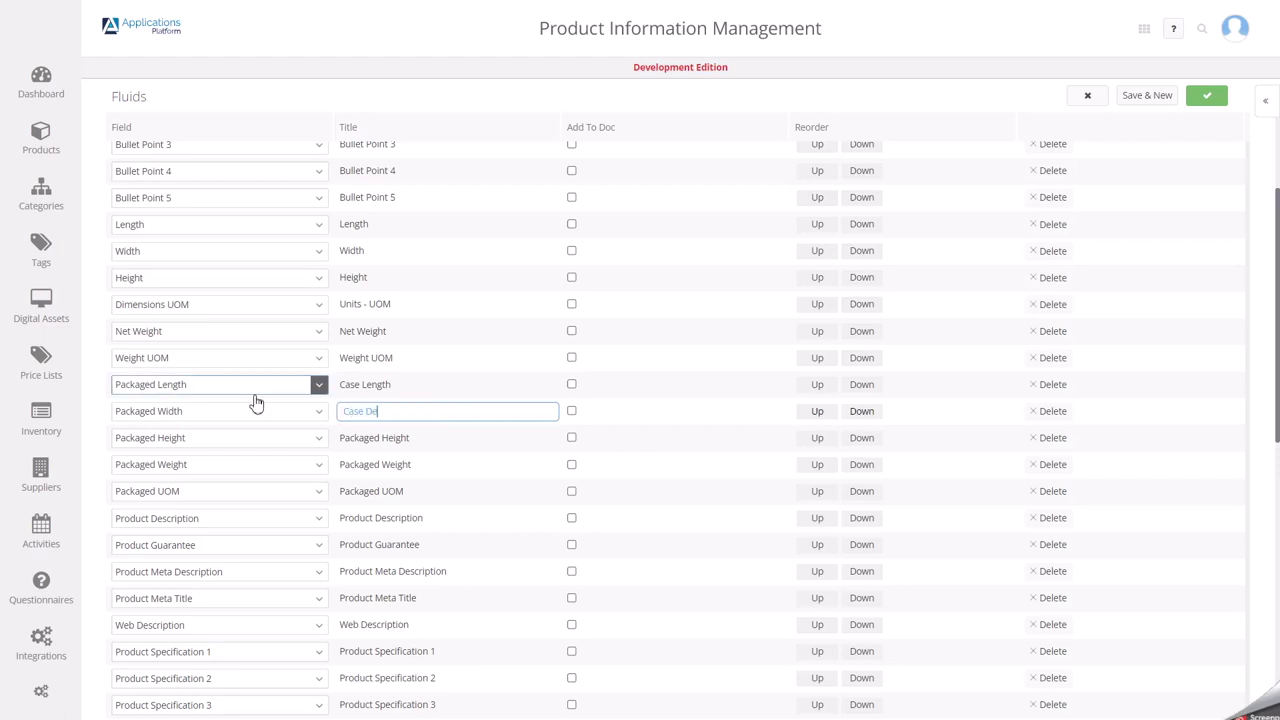
Replace 'Packaged' with 'Case' in the Height, Weight and UOM titles
click(357, 437)
drag(344, 438, 408, 437)
text(C)
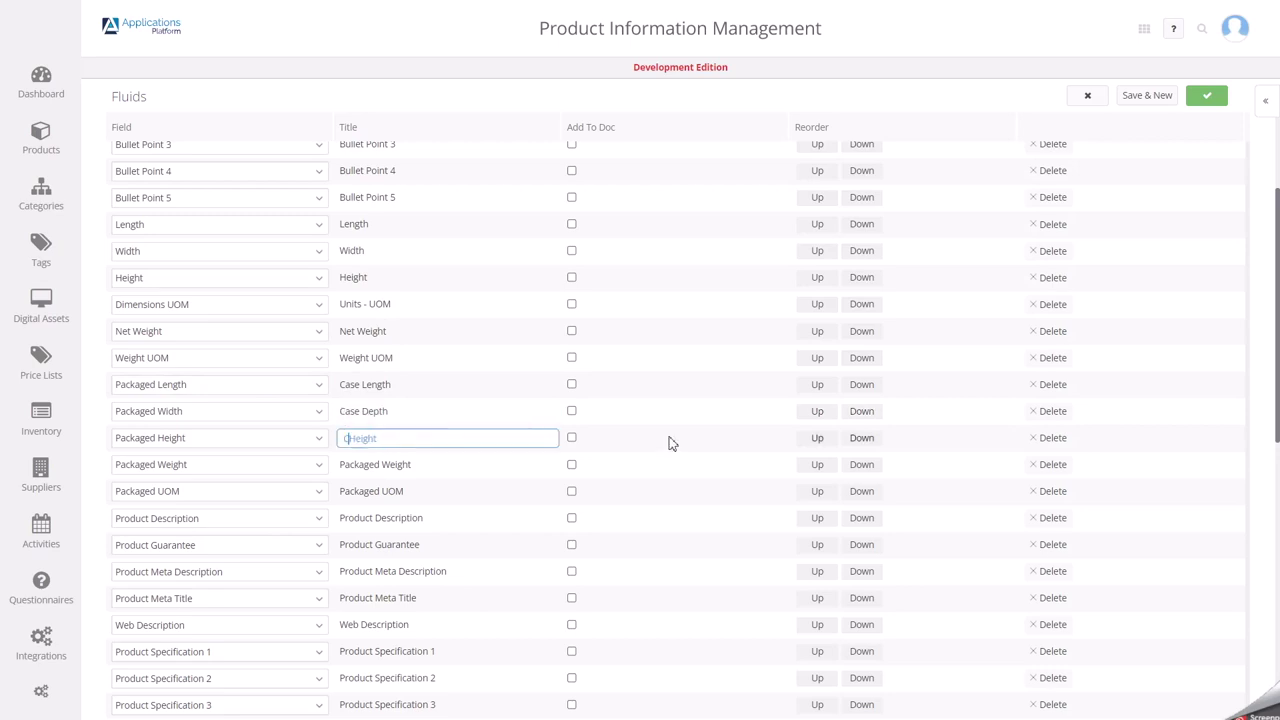
text(ase)
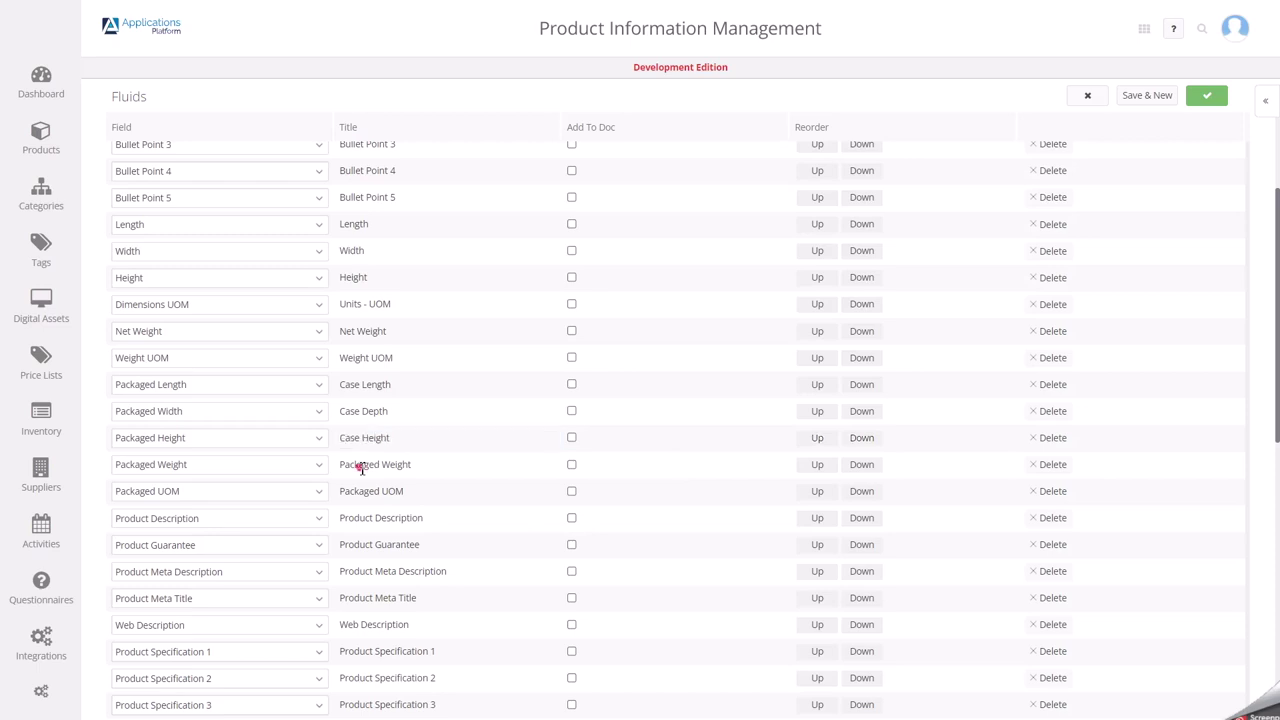
double_click(361, 464)
text(Case)
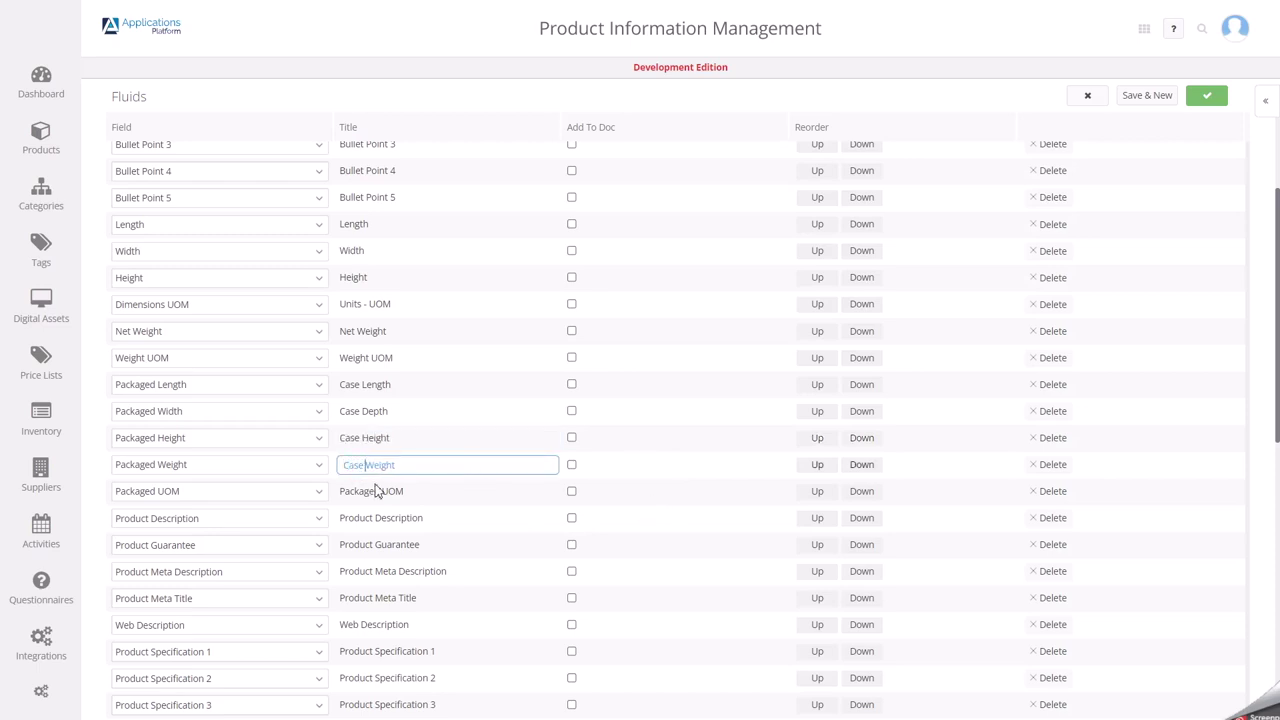
key(BackSpace)
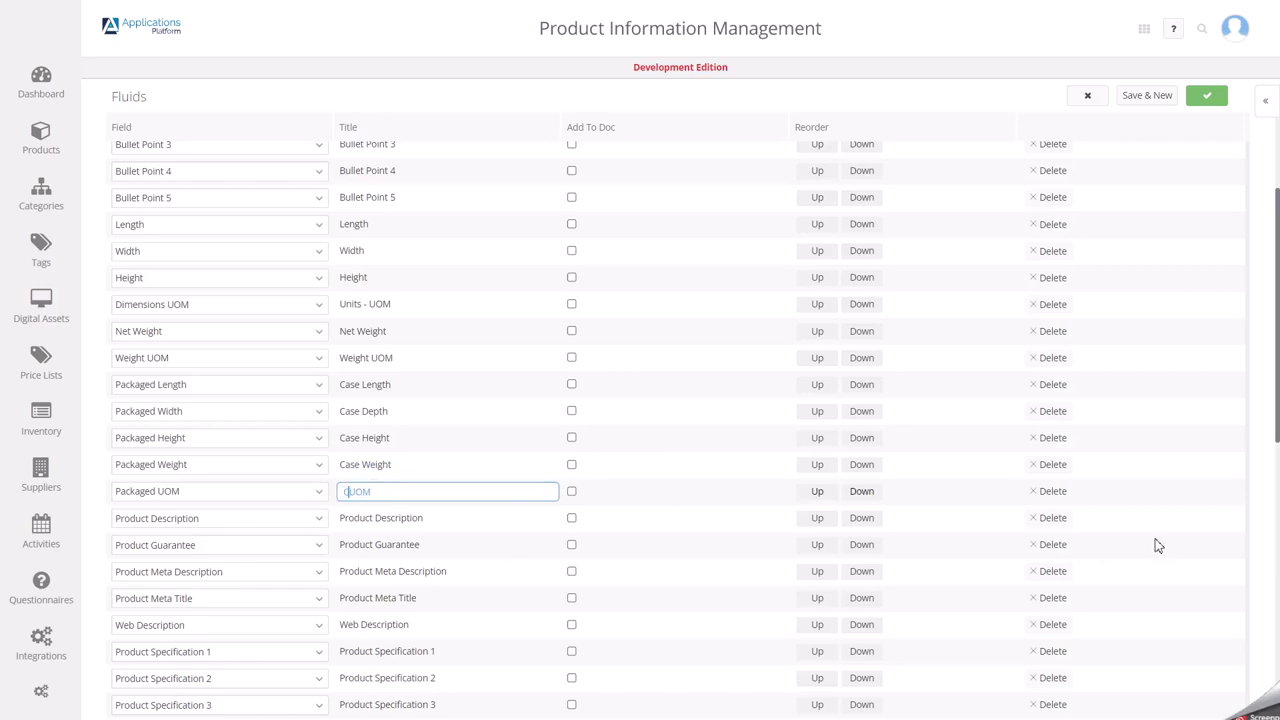
text(Case)
Retitle the Length field as Unit Length and the Width field as Unit Depth
scroll(497, 486, up, 2)
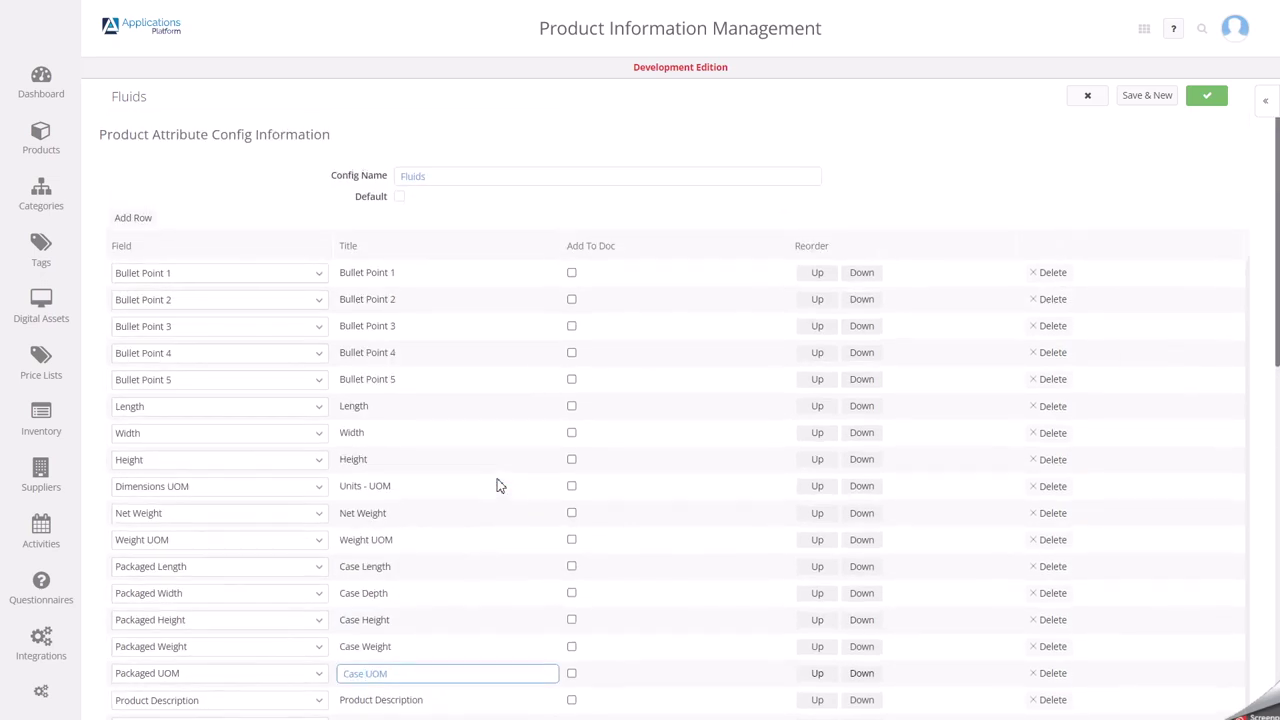
double_click(363, 406)
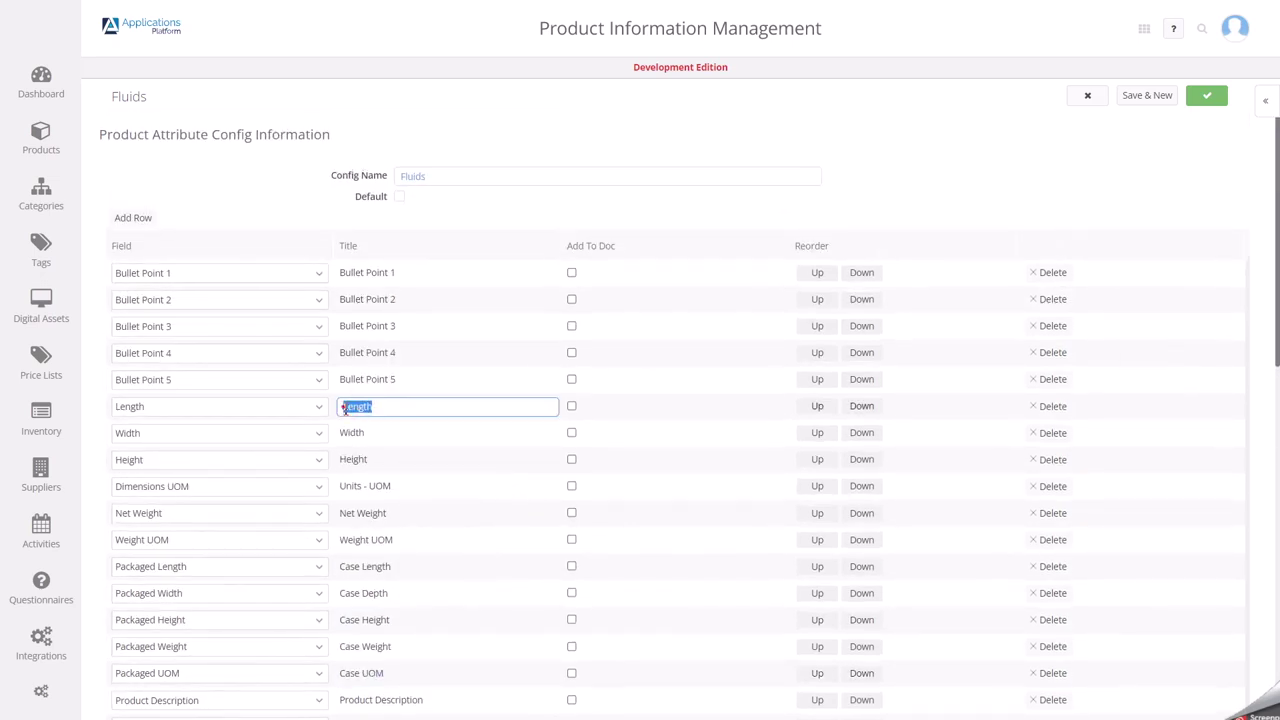
key(BackSpace)
text(Unit)
double_click(375, 432)
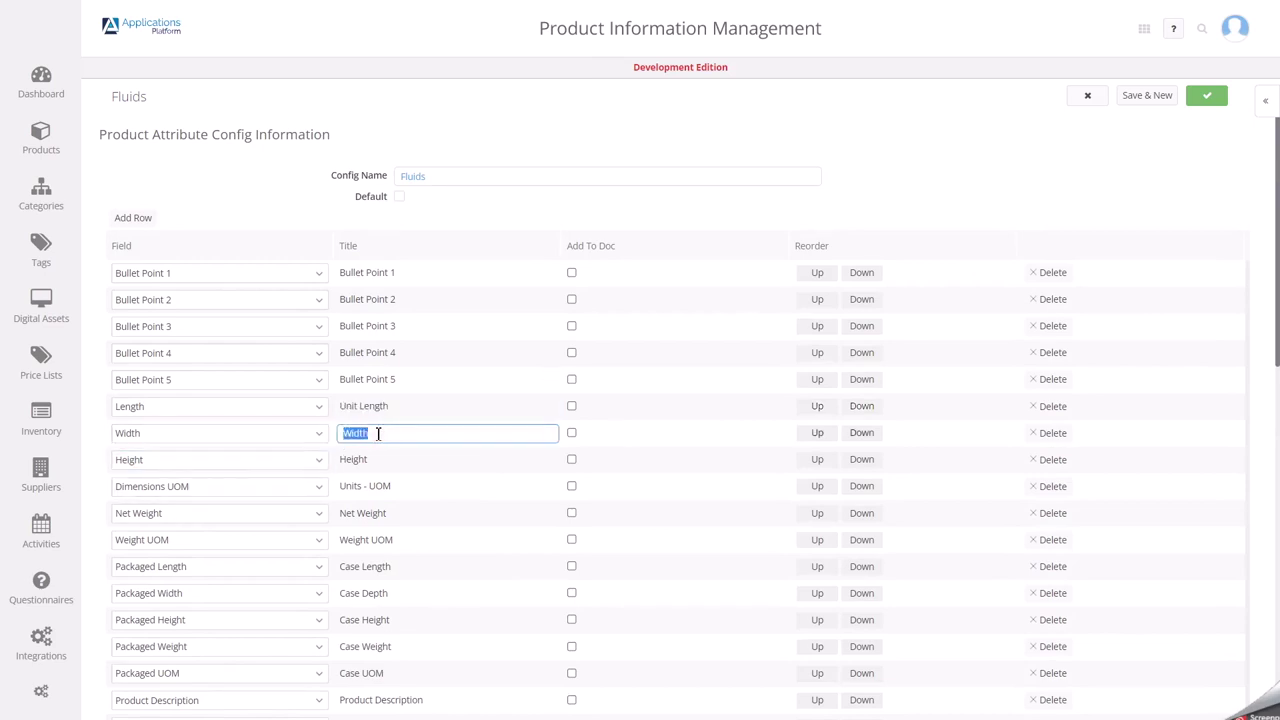
text(Unit Depth)
Retitle the Height field as Unit Height and save the Fluids config
double_click(367, 460)
key(BackSpace)
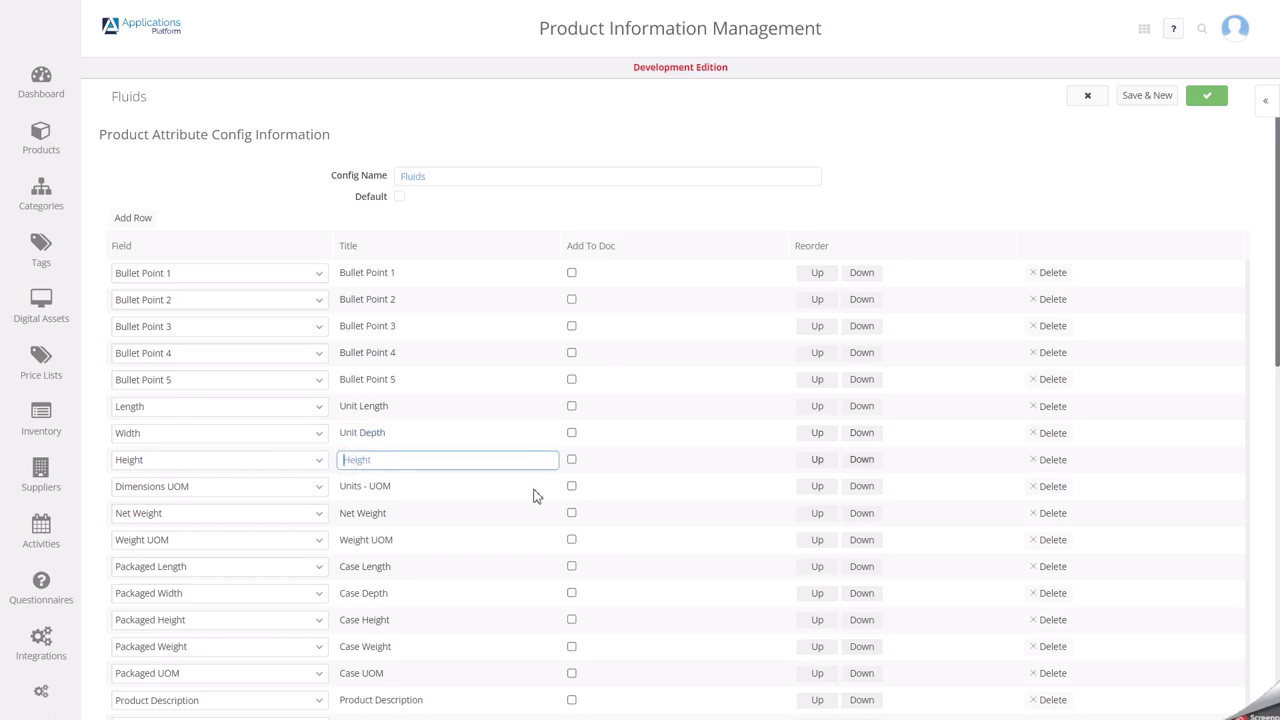
text(Unit Height)
scroll(440, 525, down, 1)
scroll(445, 527, down, 10)
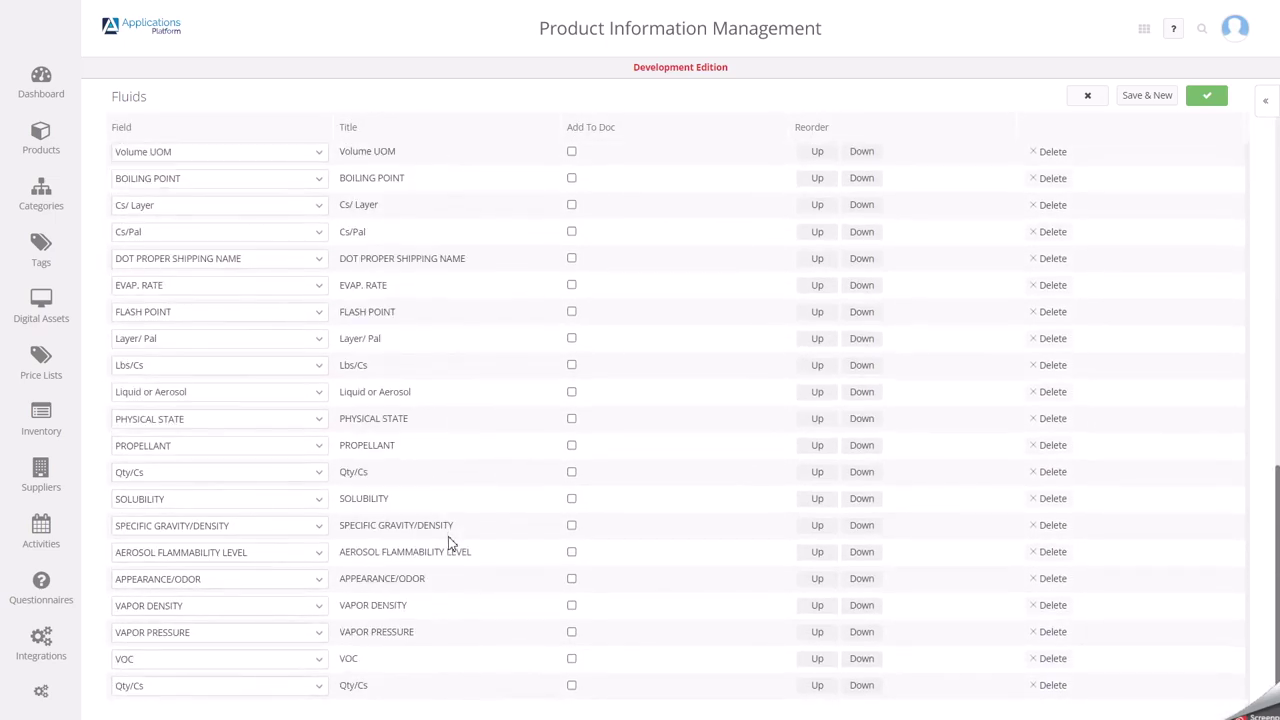
scroll(448, 543, up, 11)
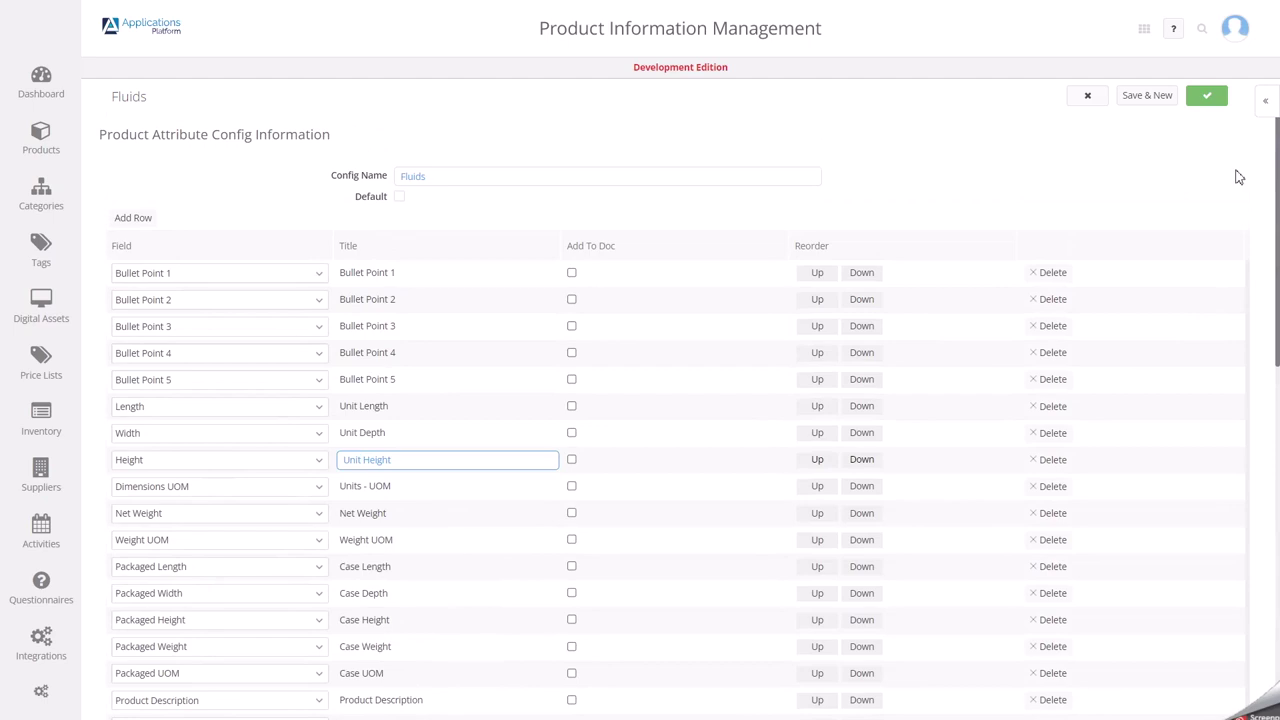
click(1204, 94)
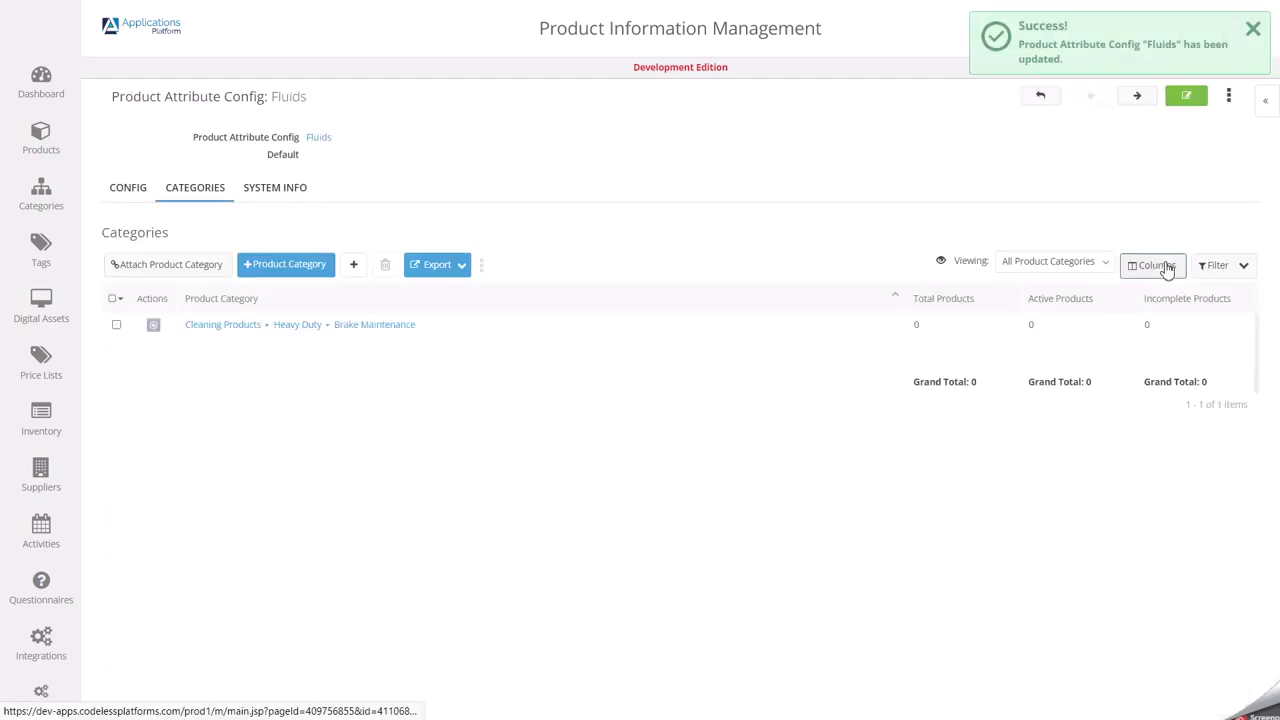
Search the Products list for 'PLz' to show the Sprayway and Non-Chlorinated Brake Cleaner products
mouse_move(26, 149)
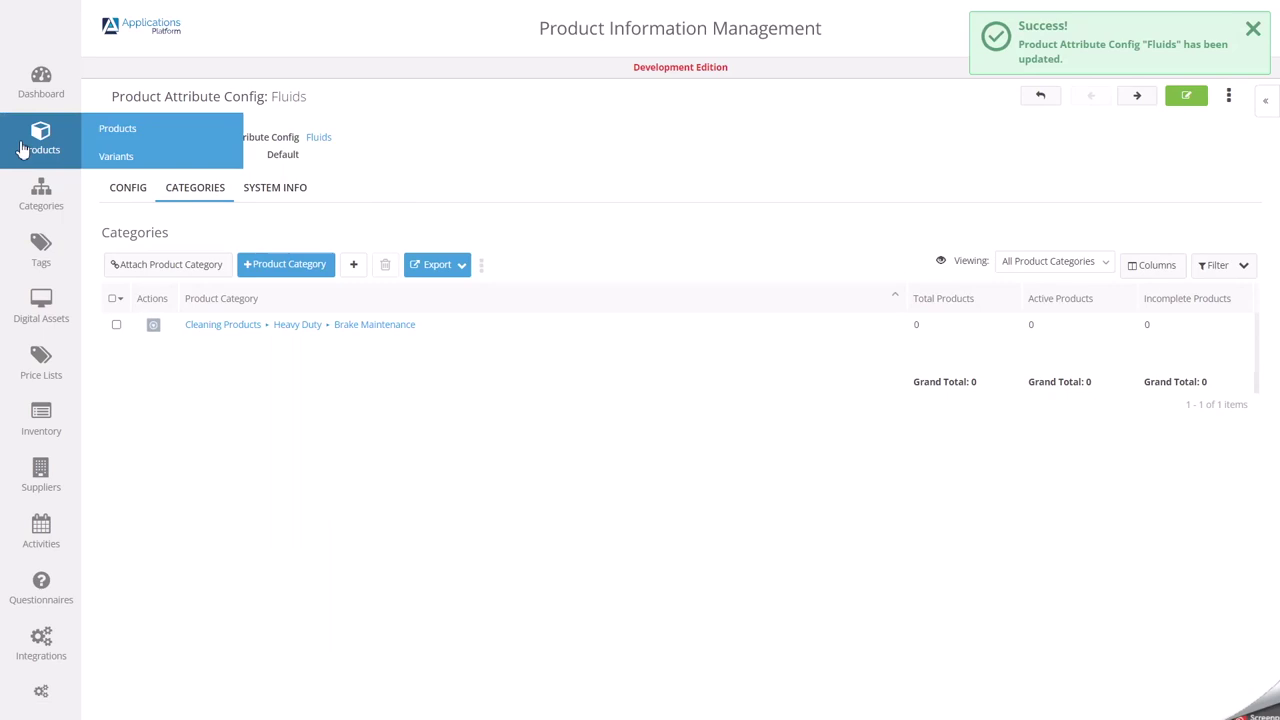
click(147, 133)
click(336, 202)
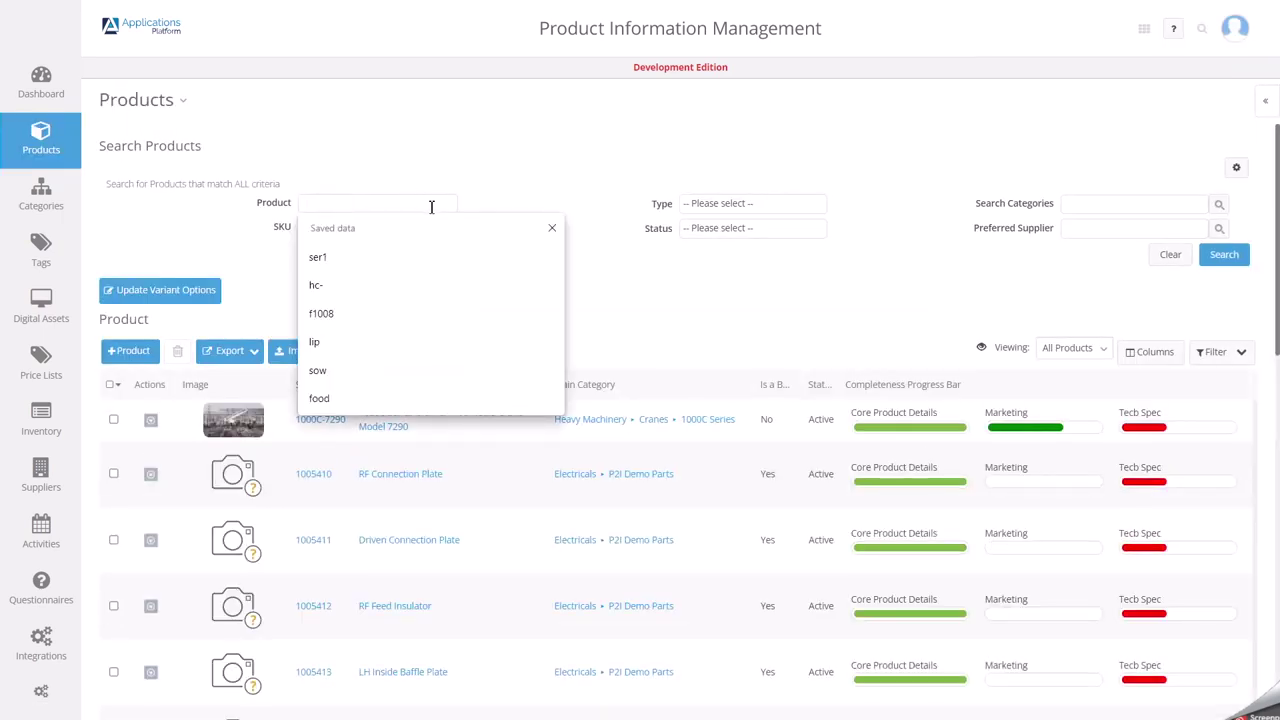
text(PLz)
key(Return)
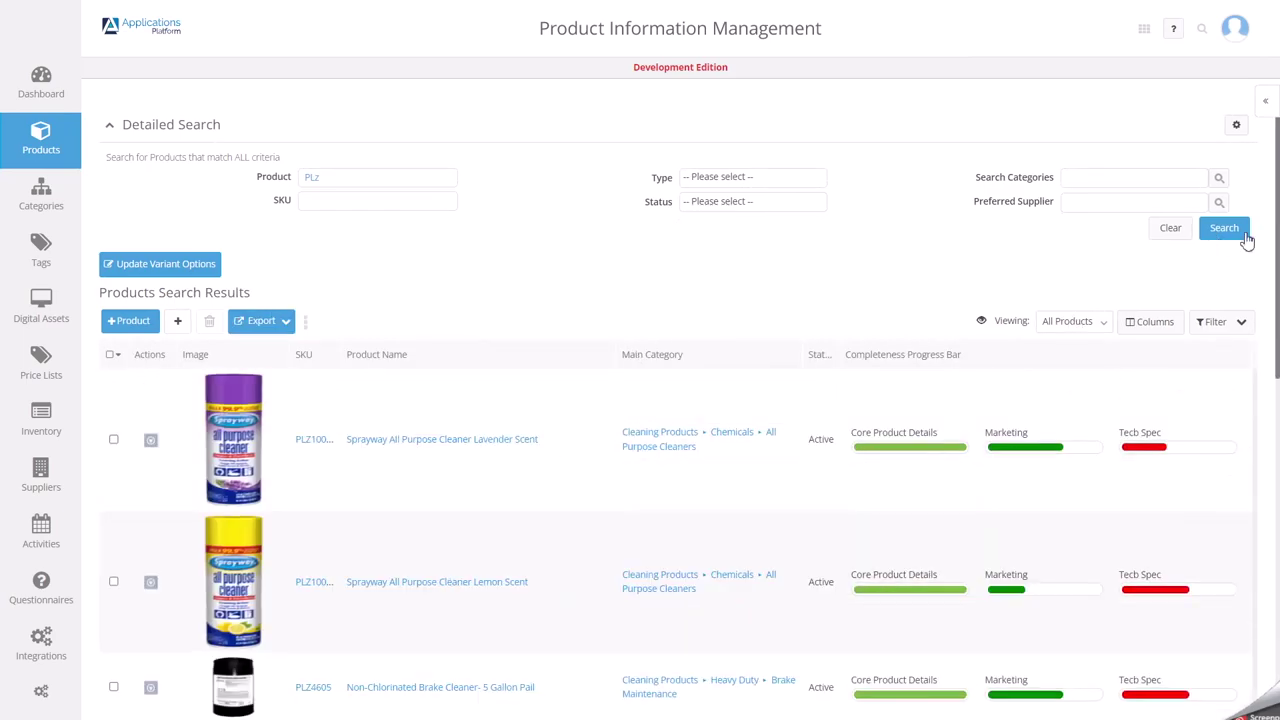
click(1236, 232)
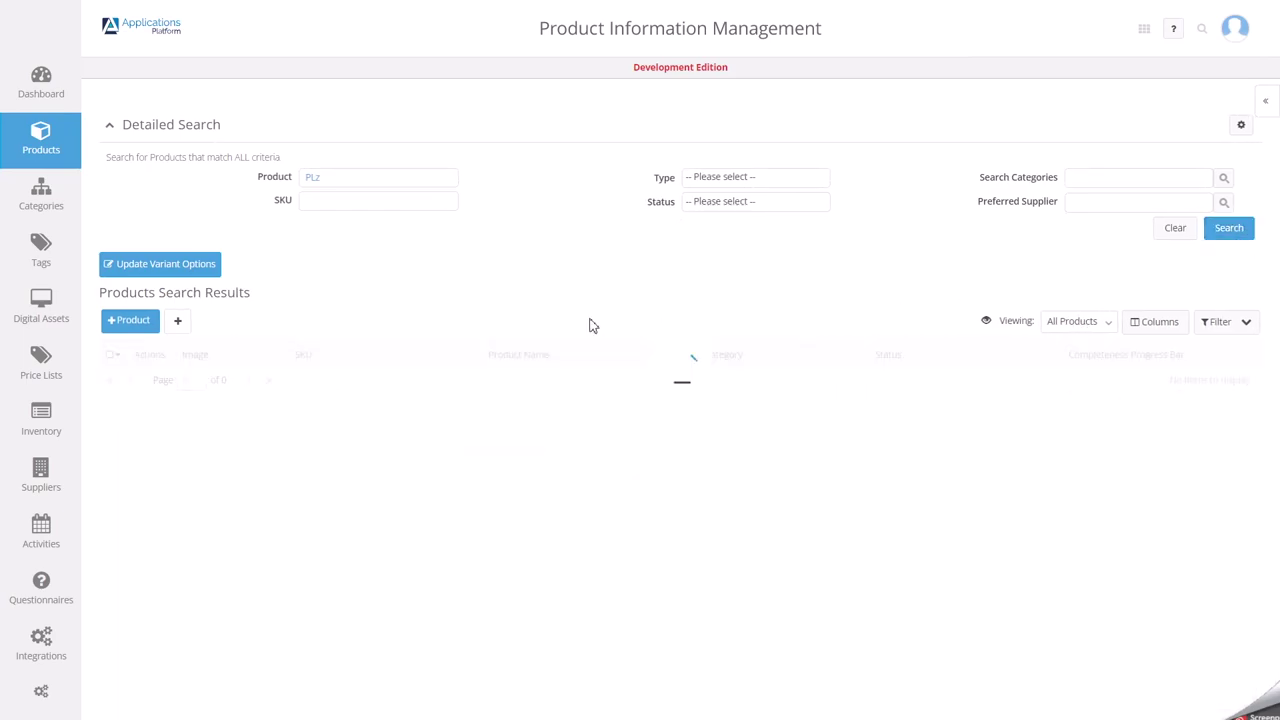
scroll(591, 323, down, 3)
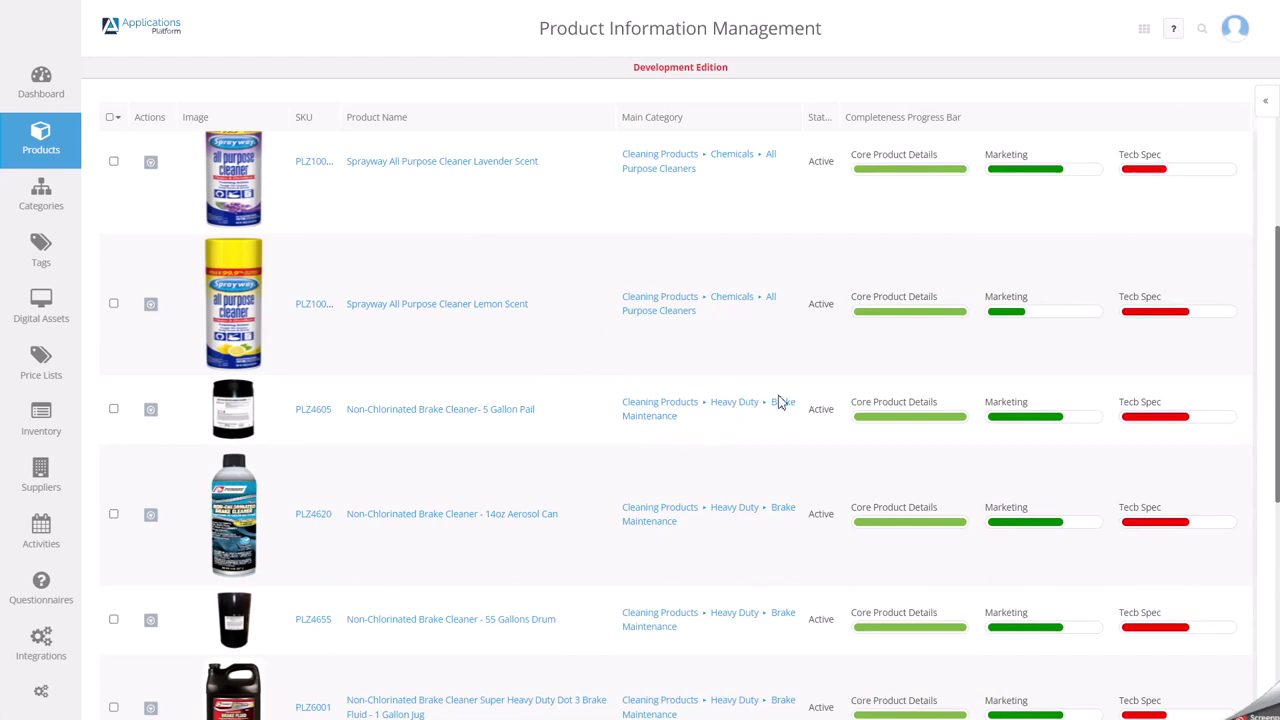
Open the Non-Chlorinated Brake Cleaner- 5 Gallon Pail, check its category, and highlight its Case attribute labels
click(383, 412)
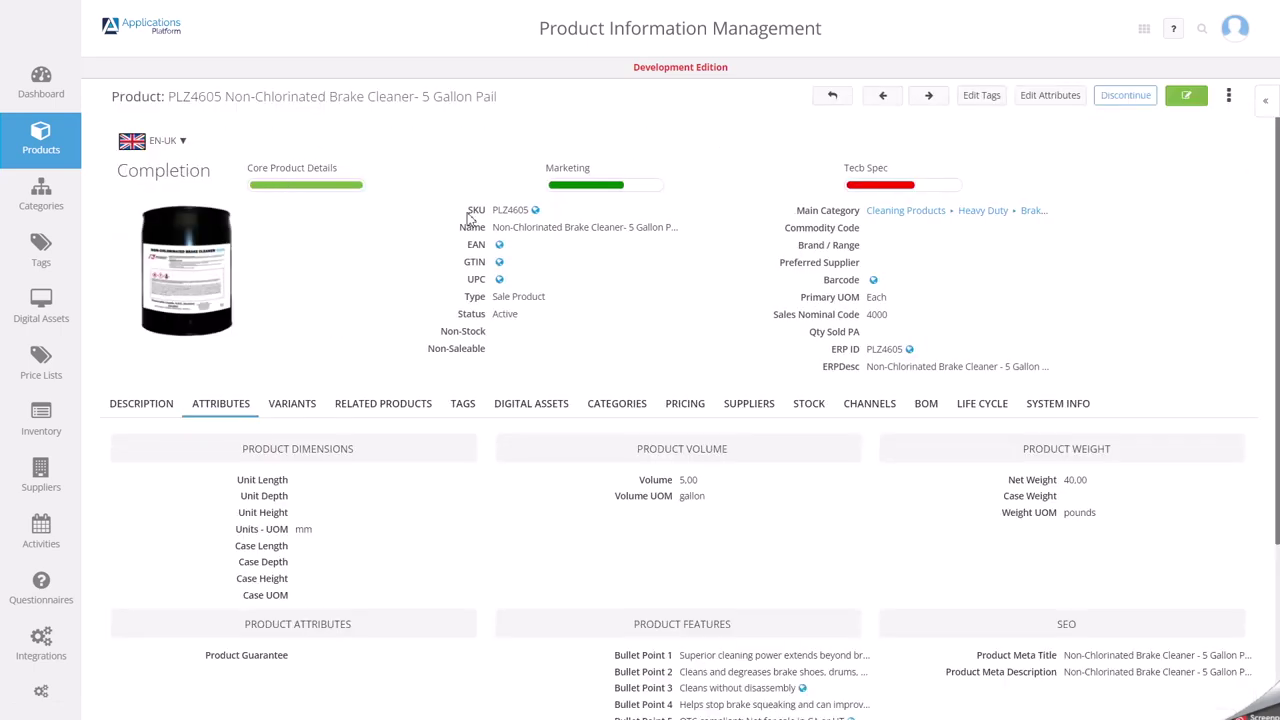
scroll(704, 285, down, 3)
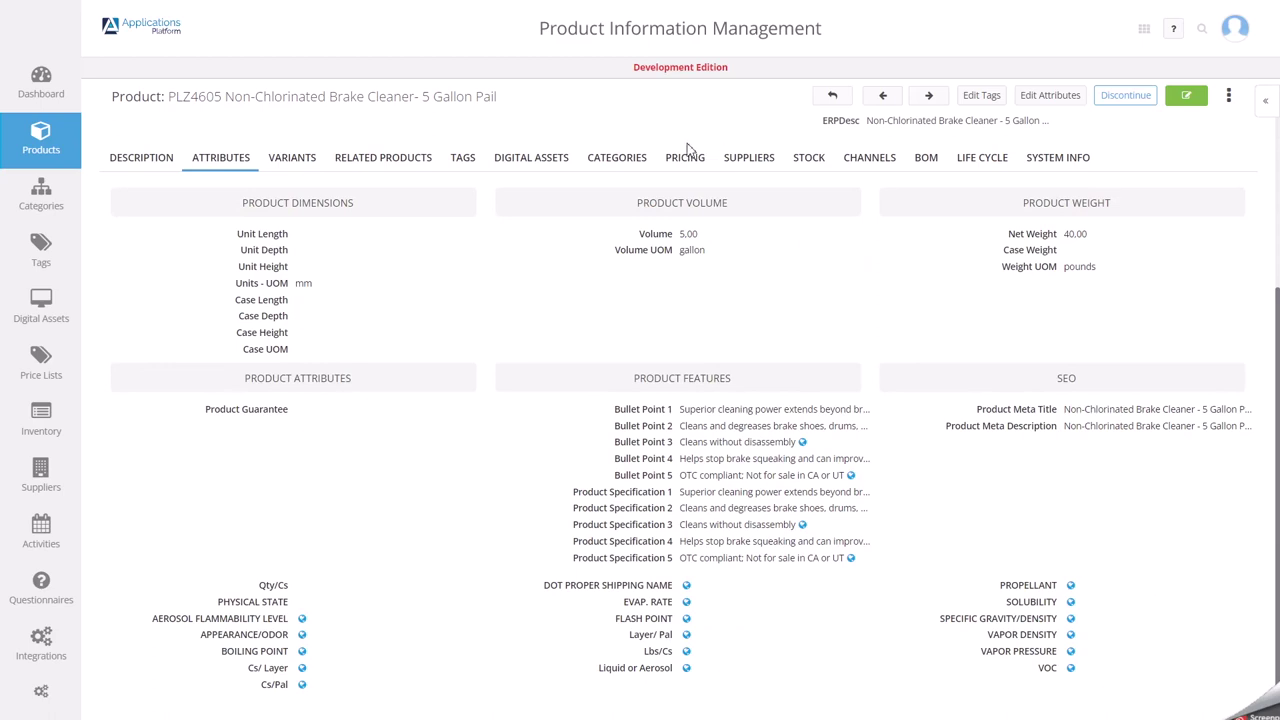
click(636, 158)
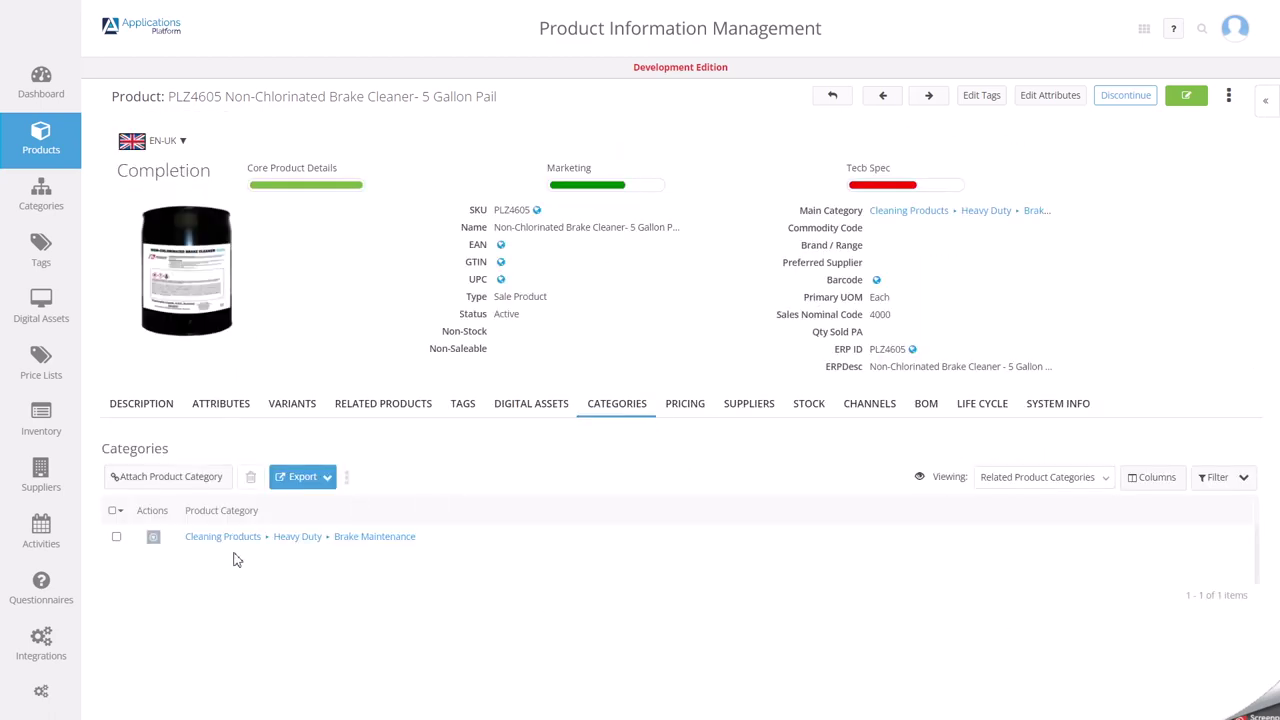
click(214, 406)
scroll(790, 445, down, 3)
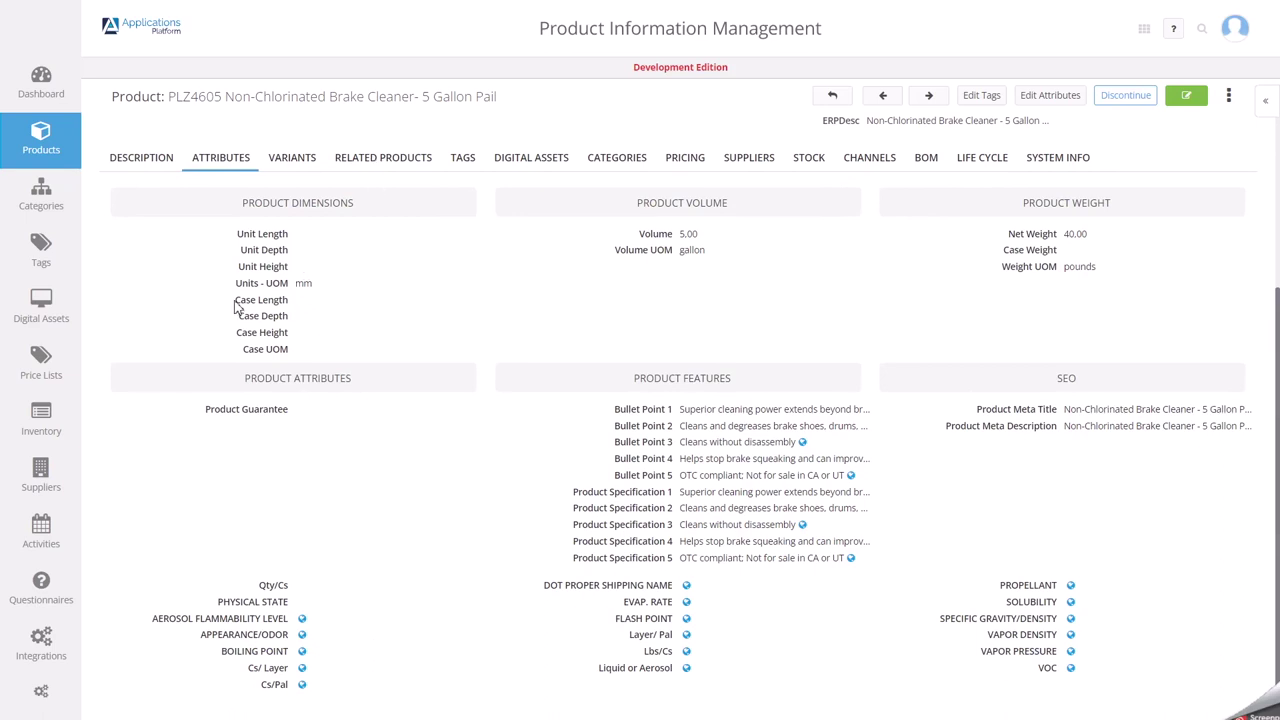
drag(236, 307, 301, 352)
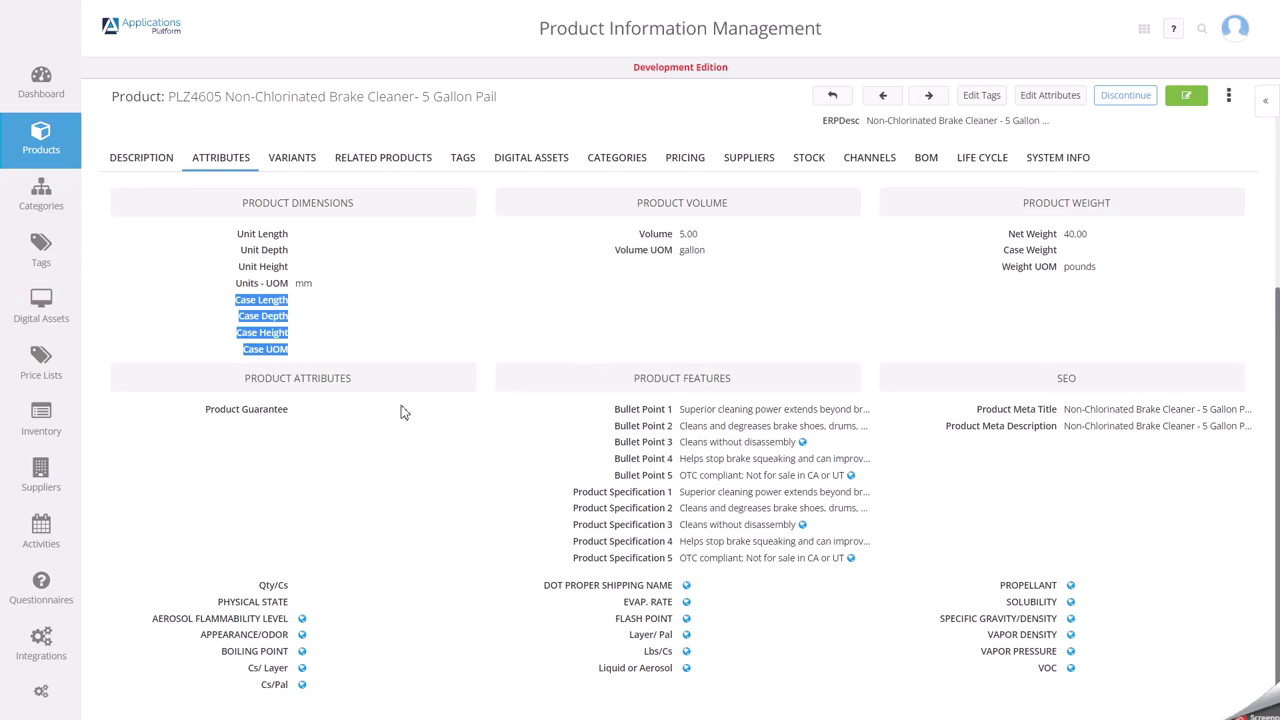
Make PLZ4605's Product Dimensions editable inline and focus the empty Case Length box
click(305, 302)
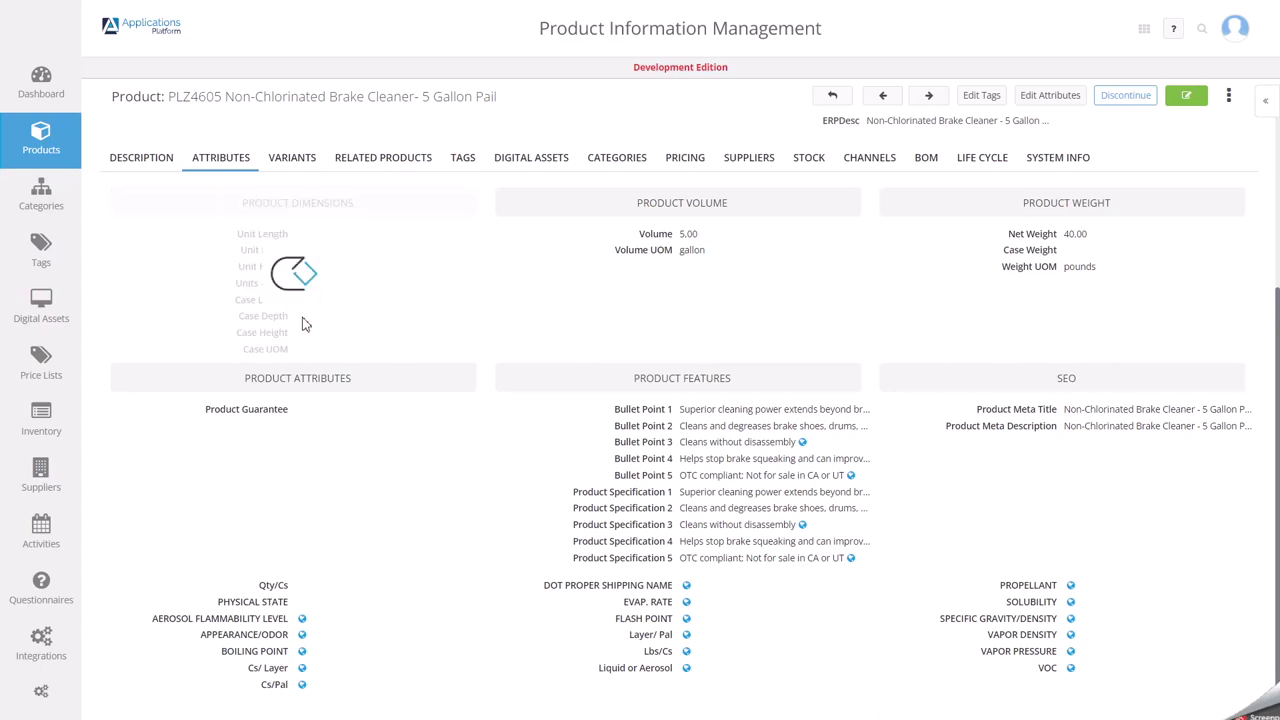
click(331, 305)
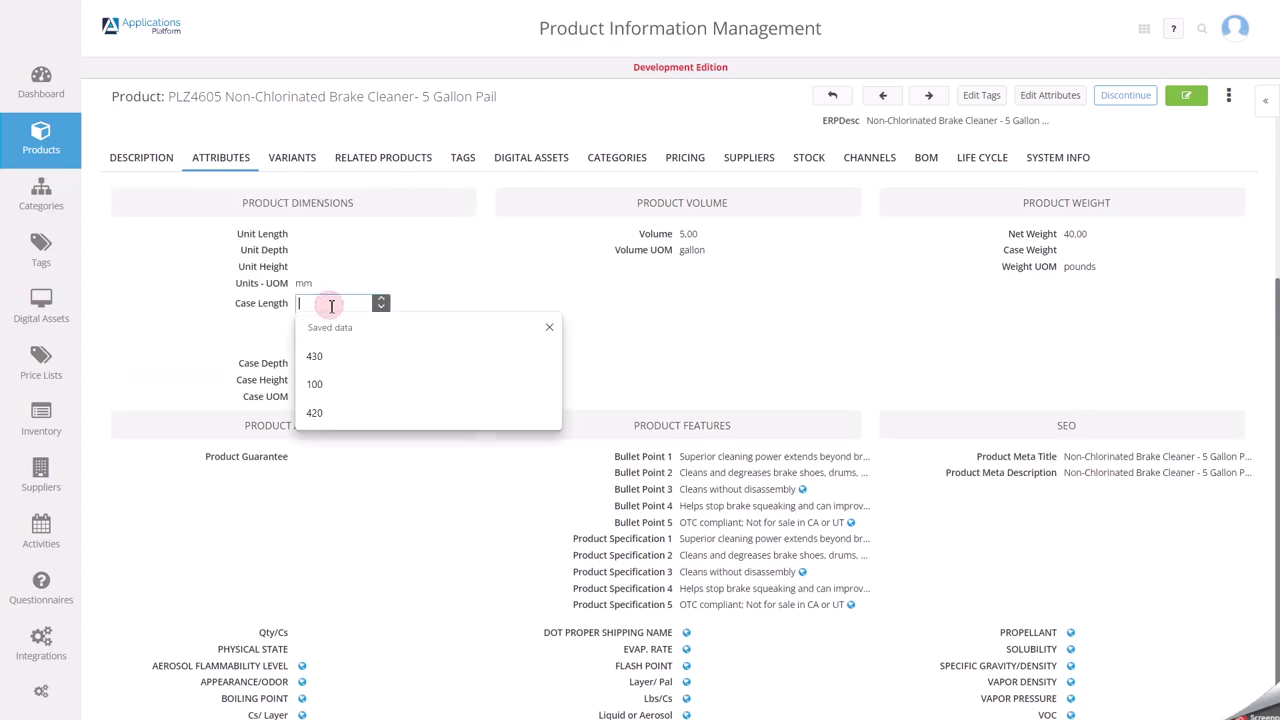
click(195, 336)
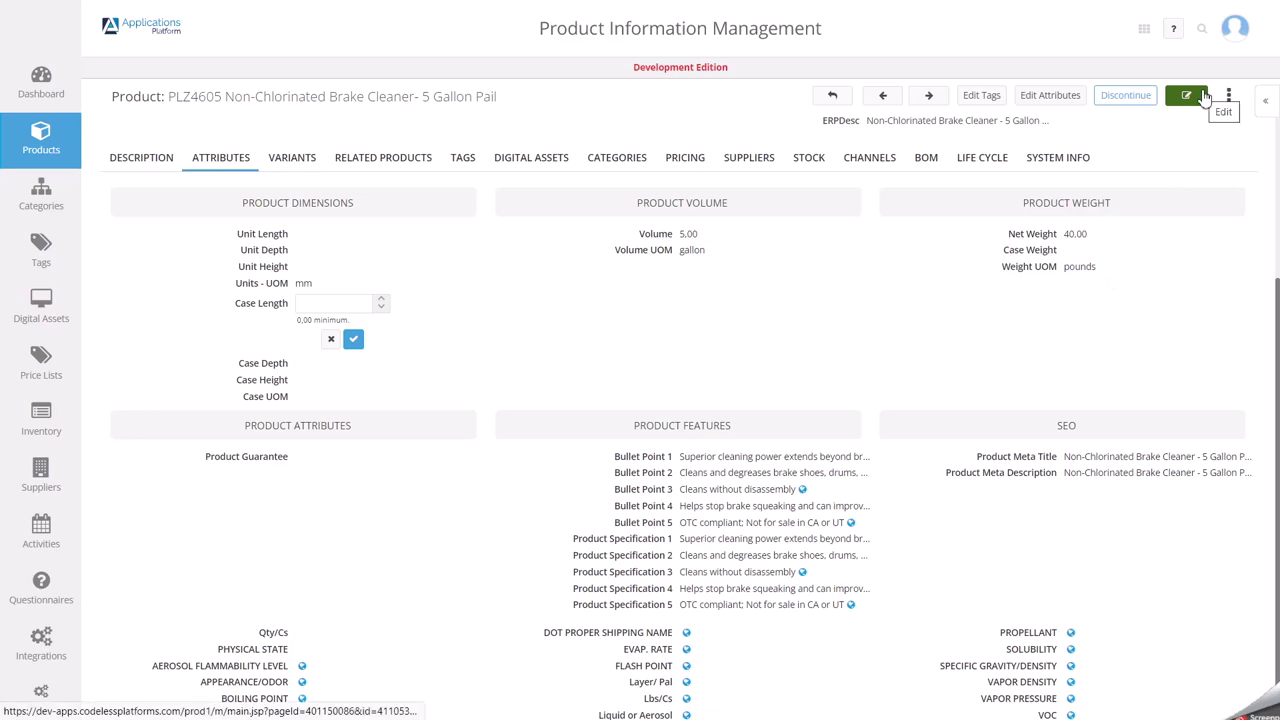
scroll(930, 350, down, 1)
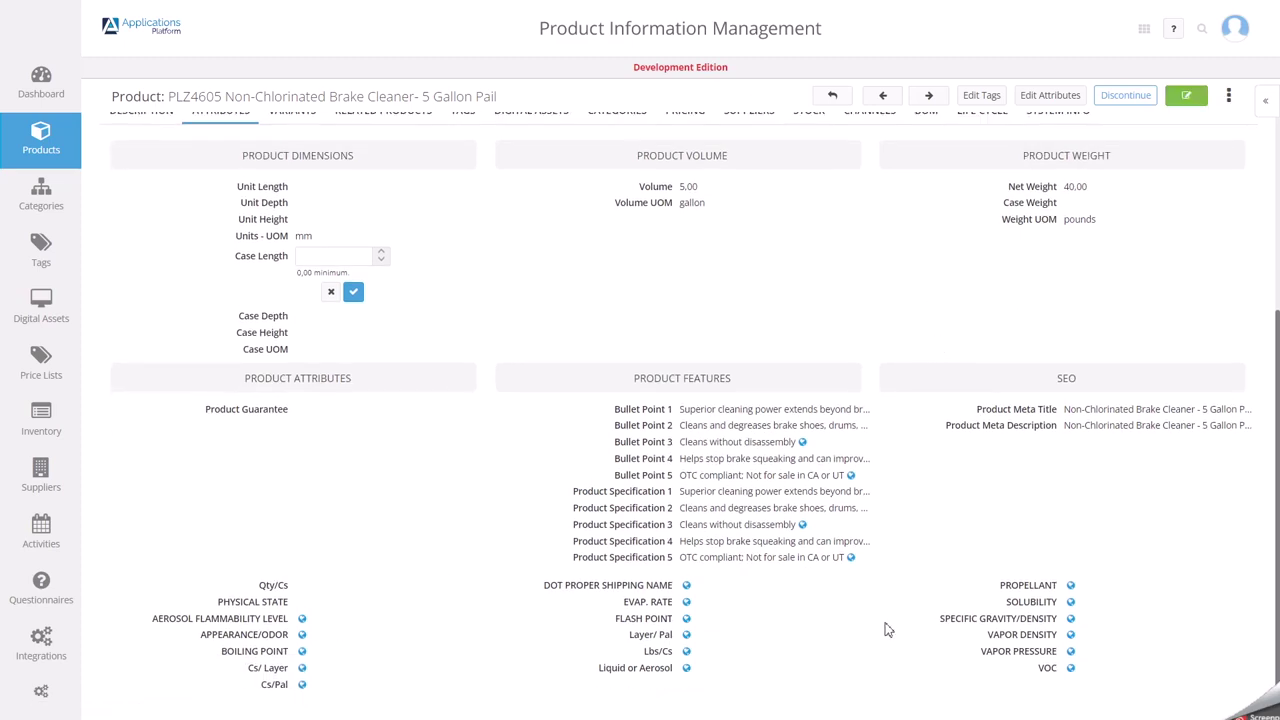